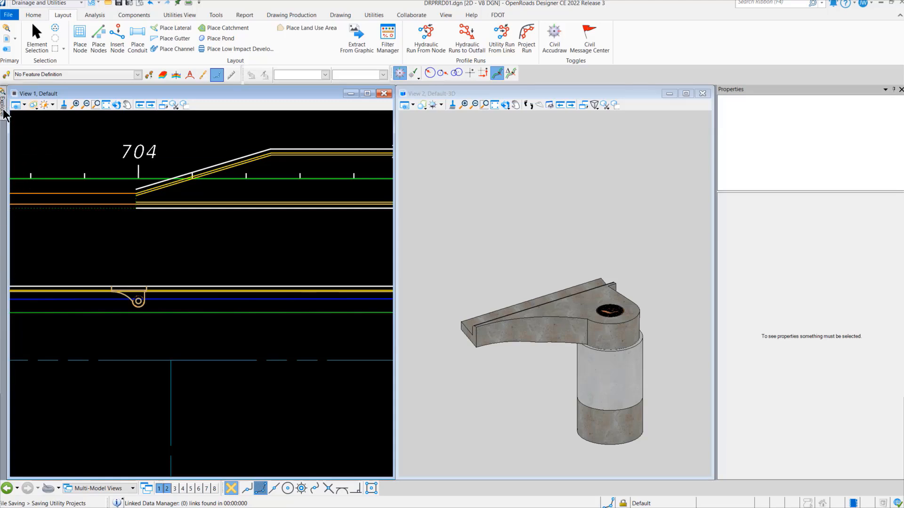
Step: Expand DRPRRD01.dgn in the OpenRoads Standards to the Curb folder of the StormWaterNode point feature symbologies
mouse_move(4, 113)
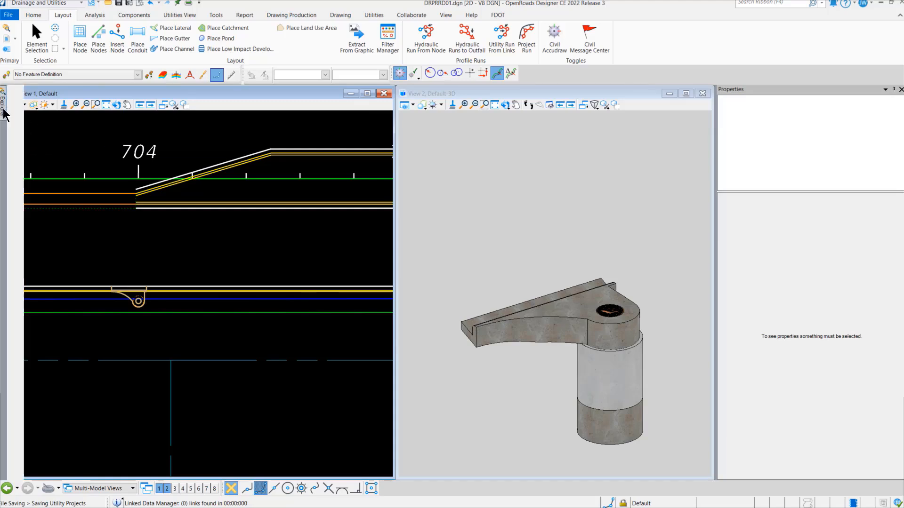
left_click(168, 89)
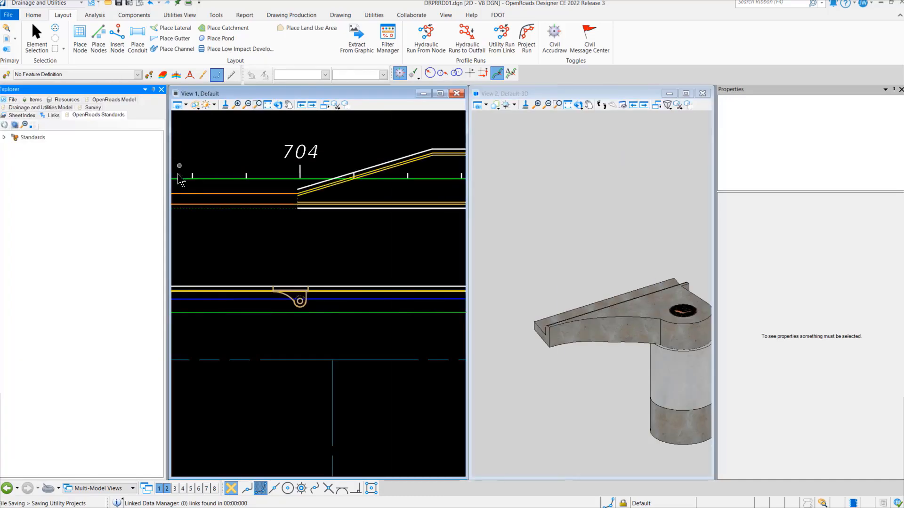
left_click(4, 137)
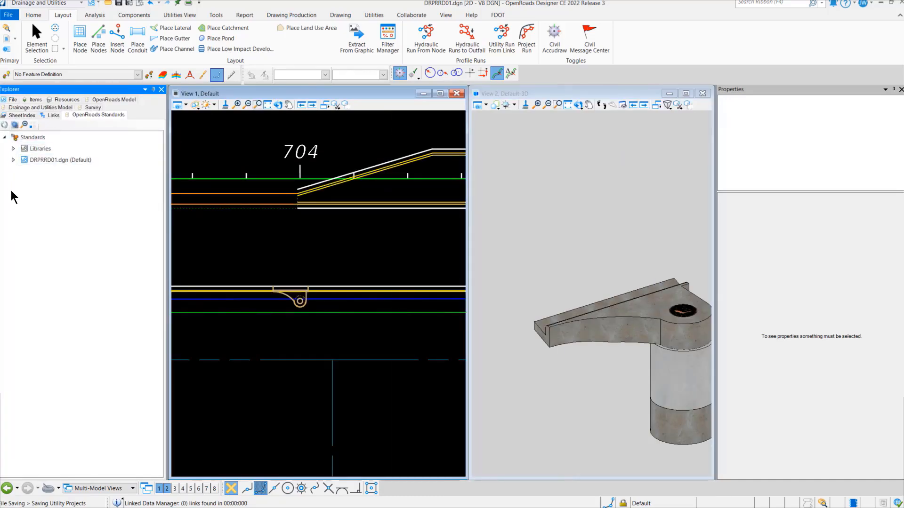
left_click(13, 160)
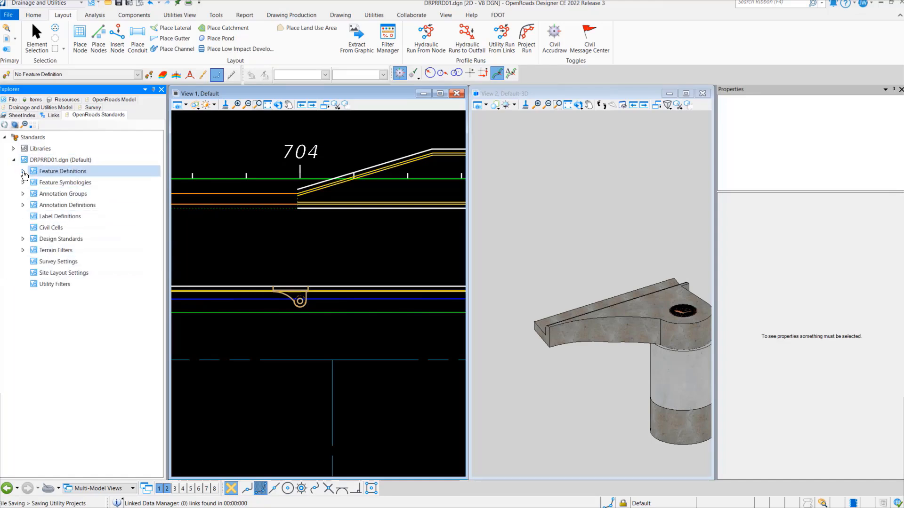
left_click(23, 171)
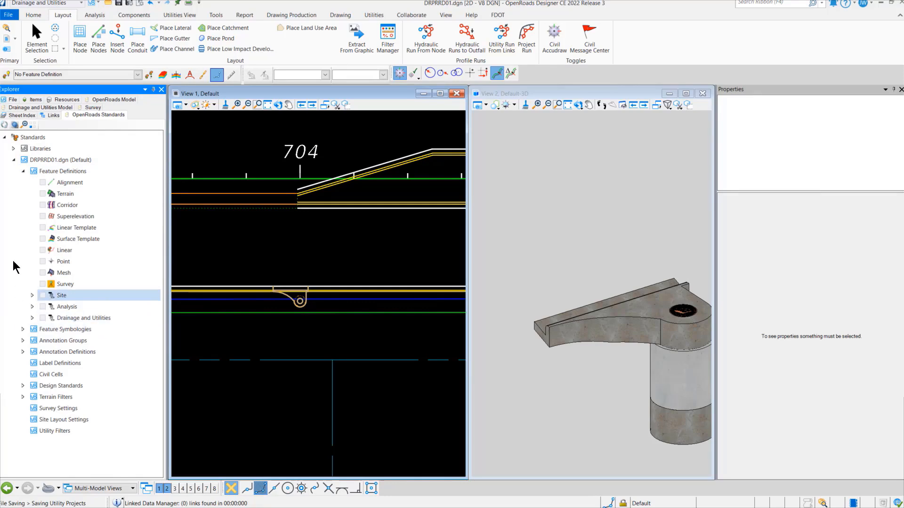
left_click(23, 171)
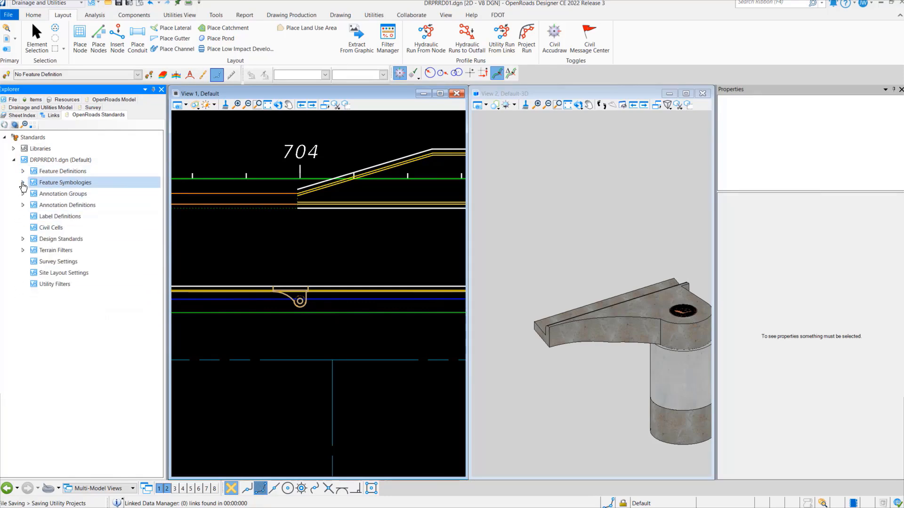
left_click(22, 183)
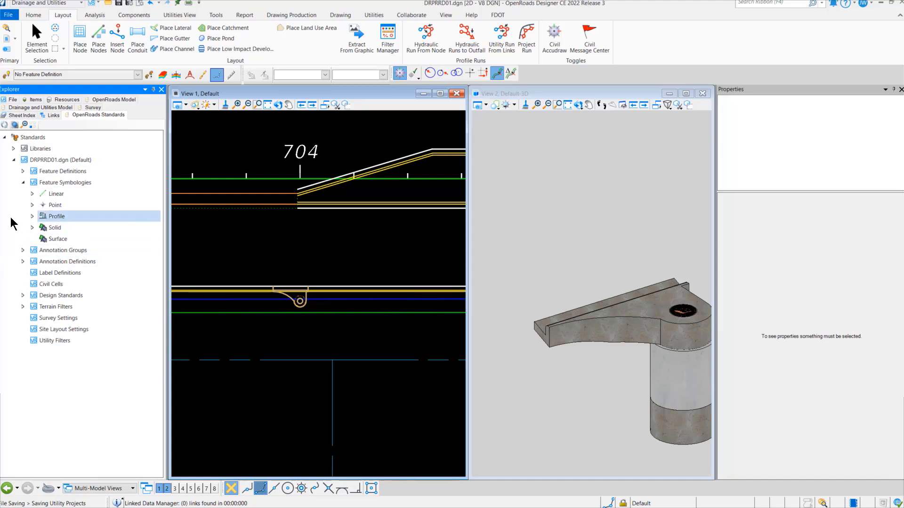
left_click(32, 206)
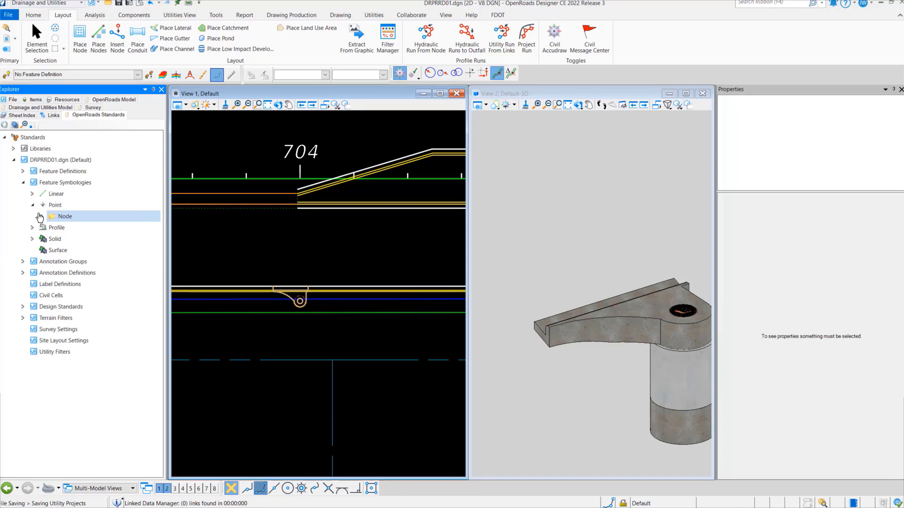
left_click(41, 216)
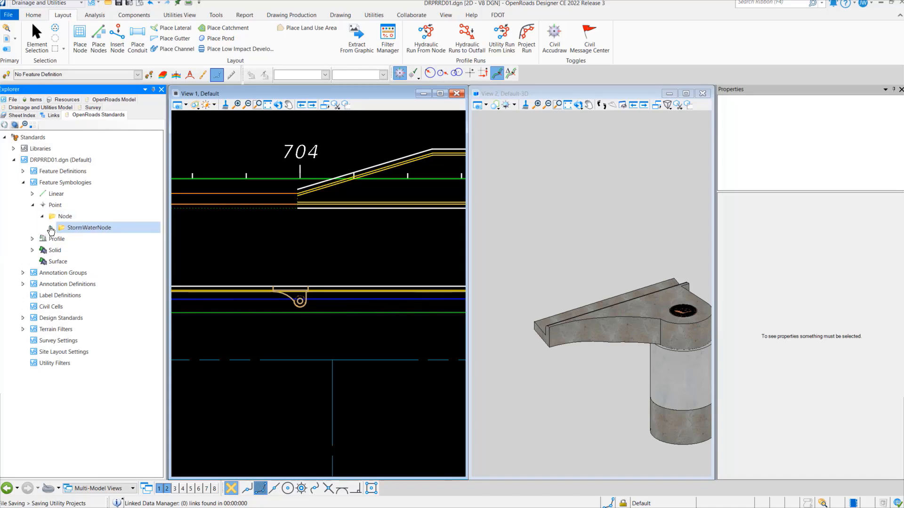
left_click(51, 227)
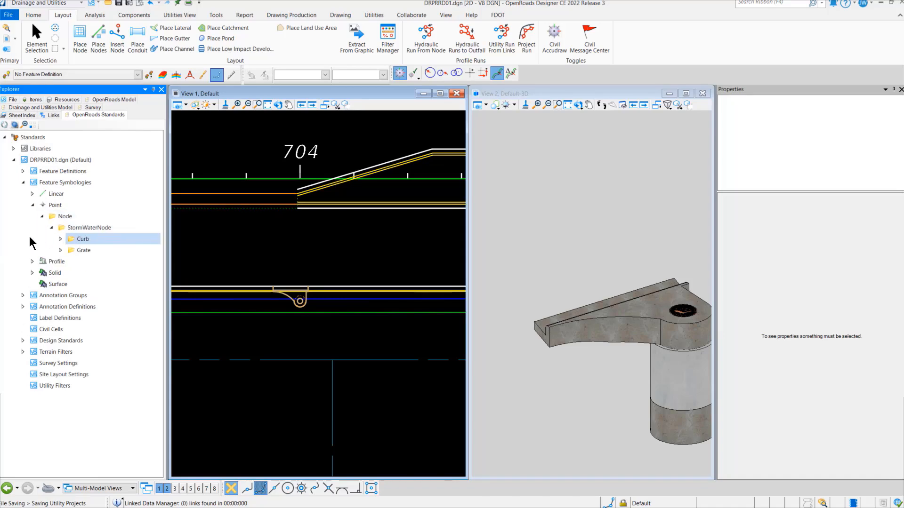
left_click(62, 239)
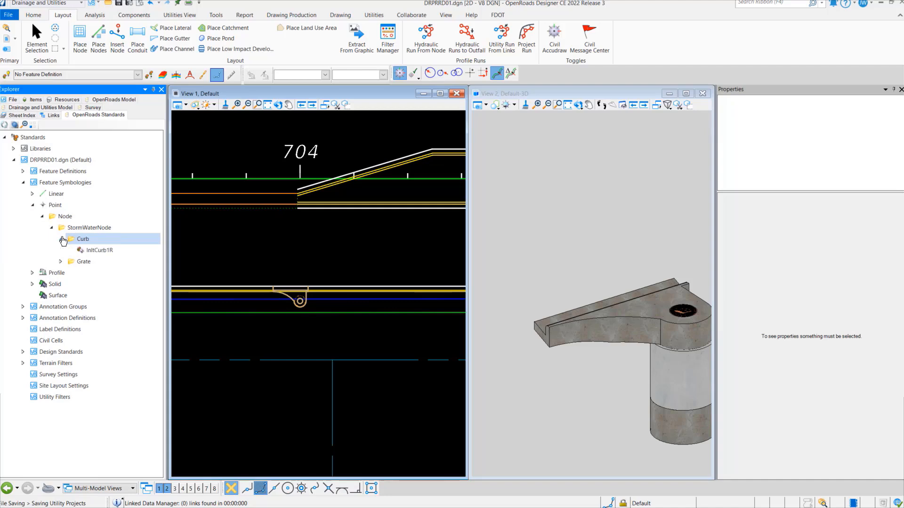
Step: Copy the InltCurb1R point feature symbology and name the copy InltCurb1R10X10
left_click(100, 250)
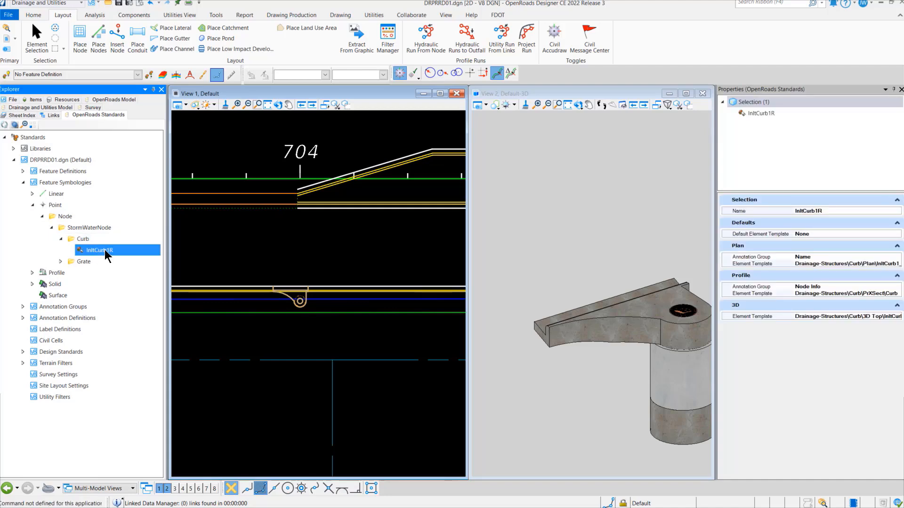
right_click(105, 249)
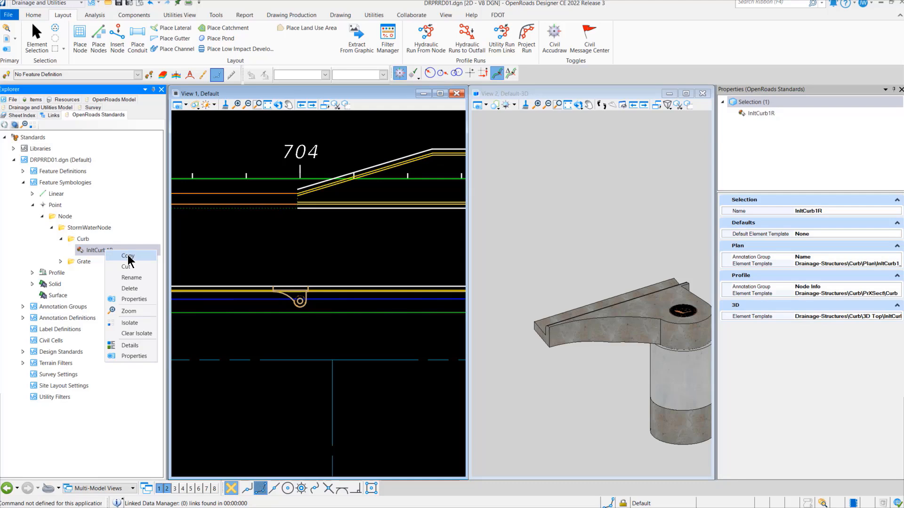
left_click(128, 256)
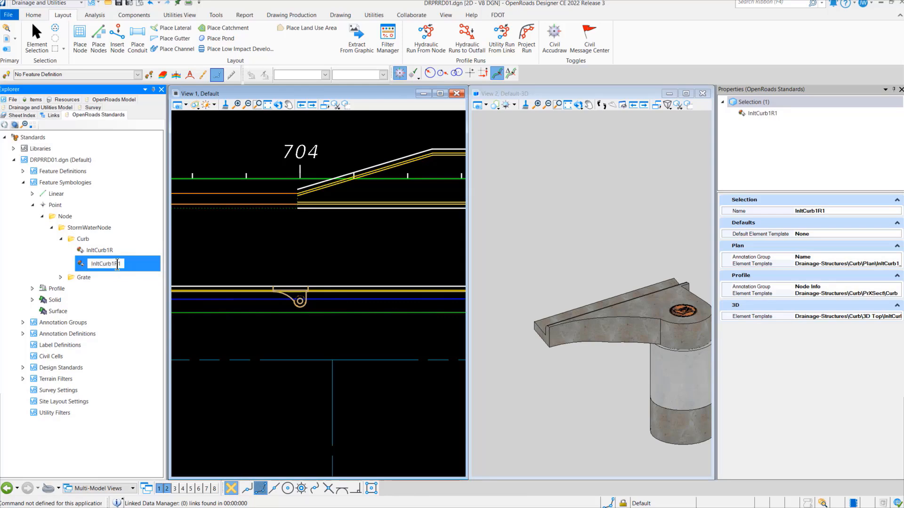
key("BackSpace")
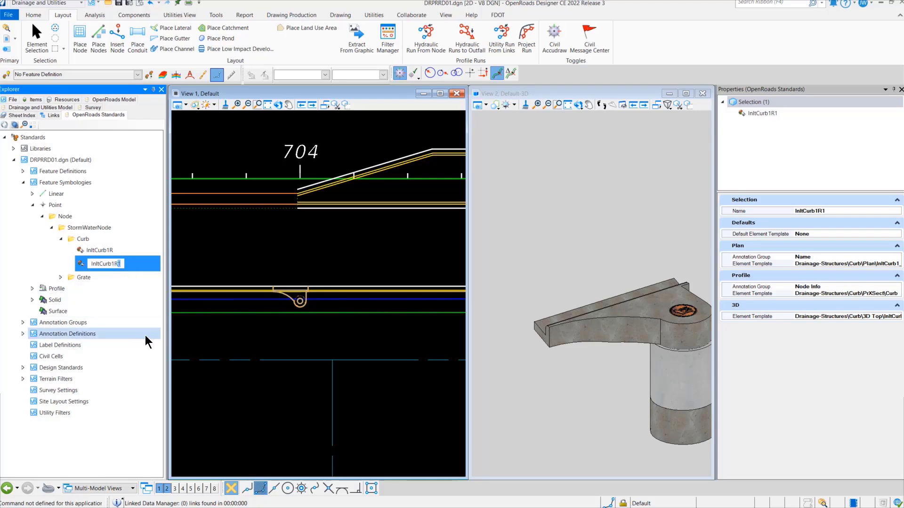
type("10X10")
left_click(145, 264)
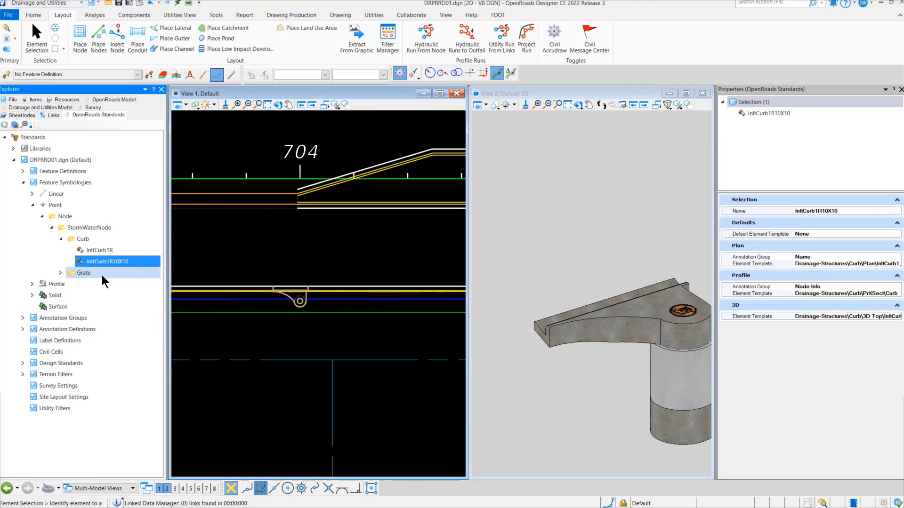
Step: Copy the InltCurb1R solid feature symbology in the StormWaterNode Curb folder and name the copy InltCurb1R10X10
left_click(32, 295)
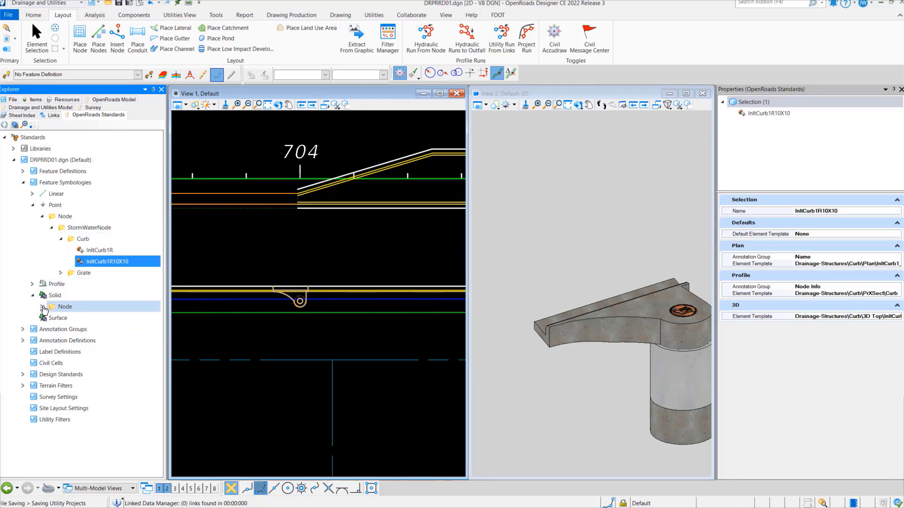
left_click(41, 306)
left_click(51, 318)
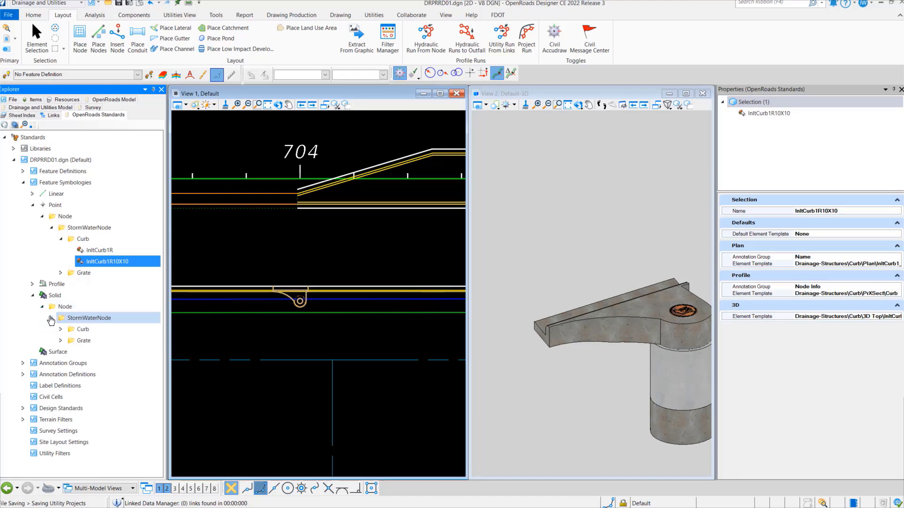
left_click(61, 329)
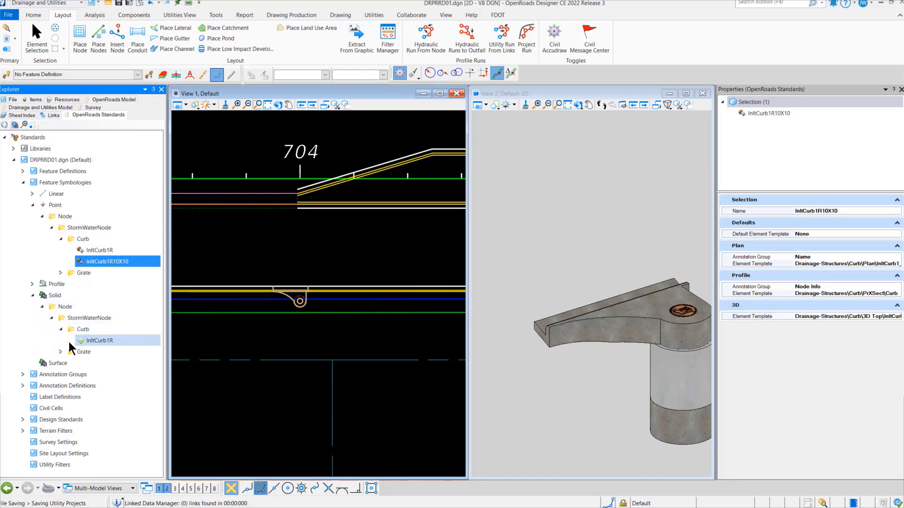
left_click(107, 342)
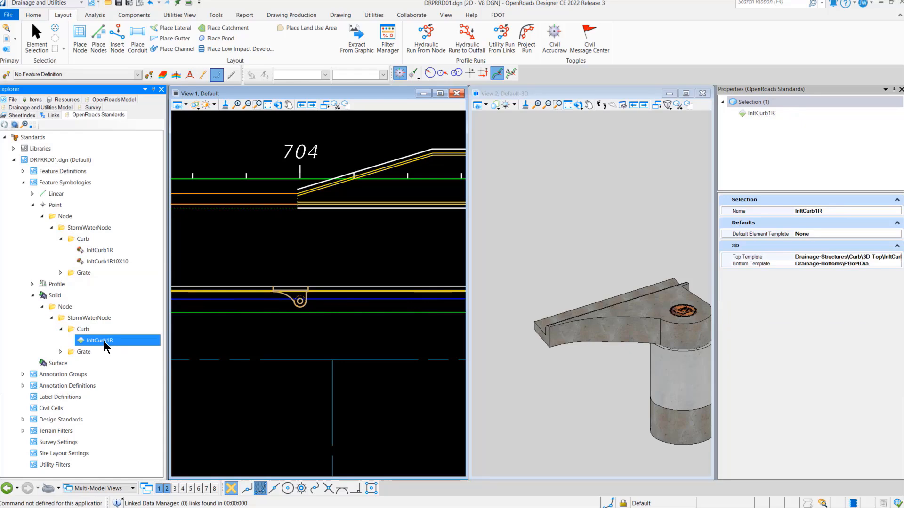
right_click(104, 341)
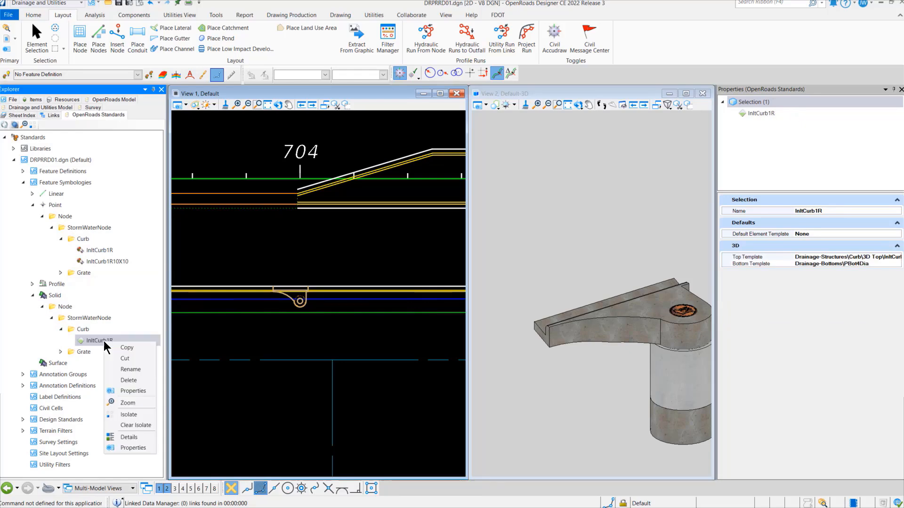
left_click(128, 347)
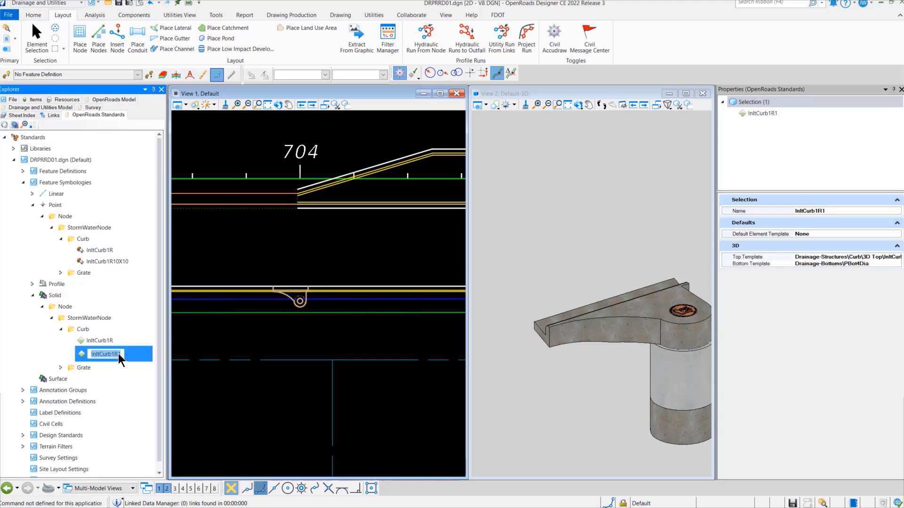
left_click(118, 354)
left_click_drag(118, 354, 125, 356)
type("10")
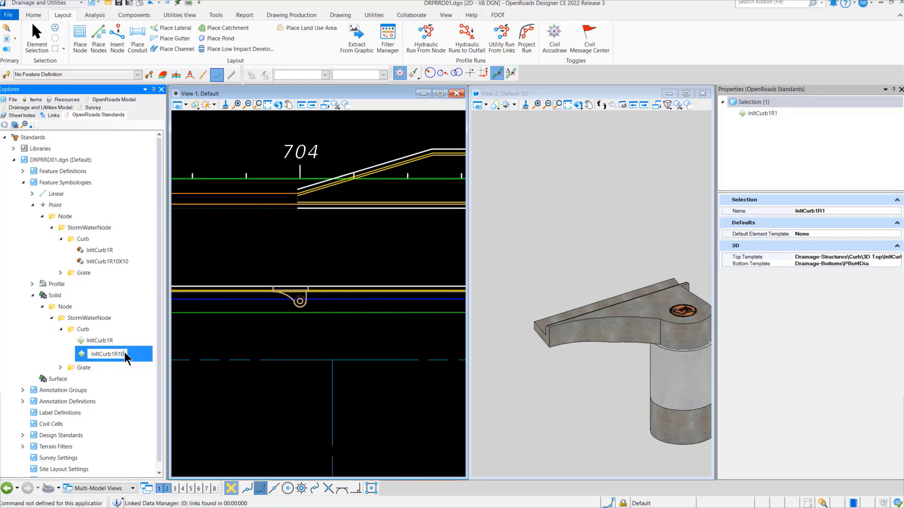
type("X10")
key("Return")
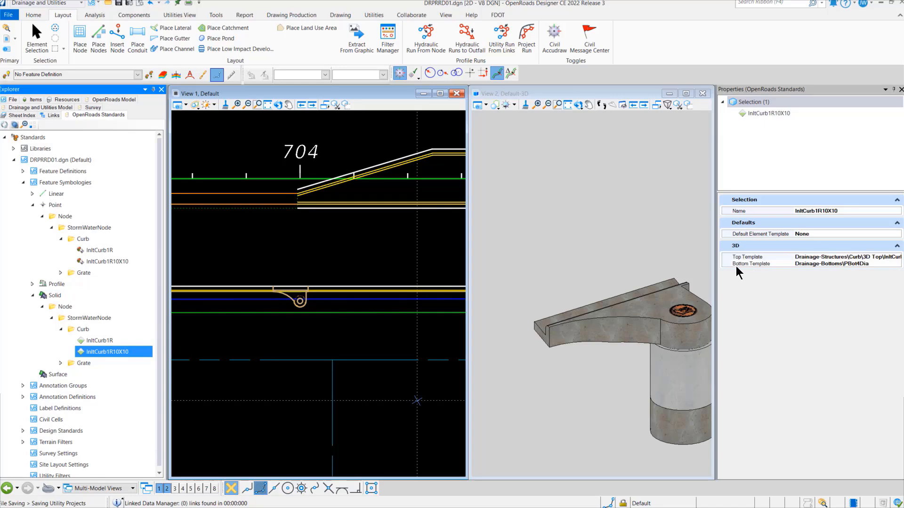
Step: Set the bottom template of the InltCurb1R10X10 solid symbology to Drainage-Bottoms\JBot10x10
left_click(852, 264)
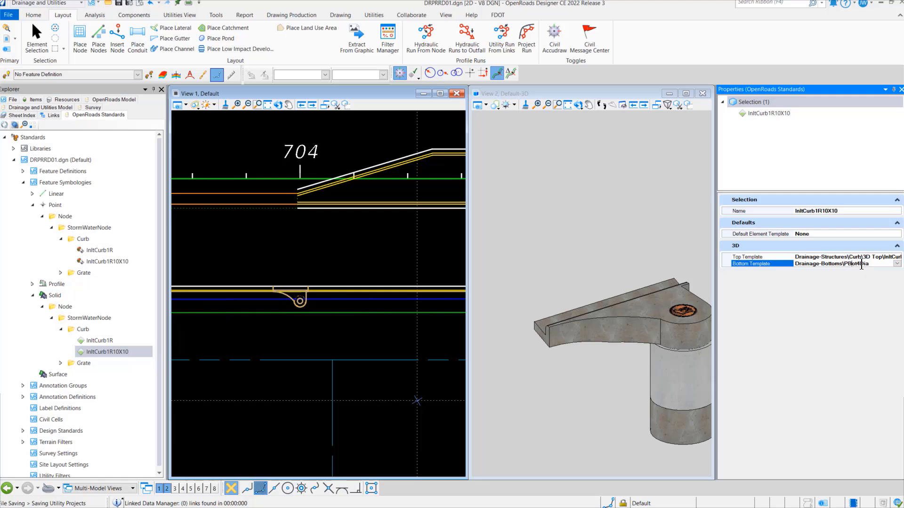
left_click(897, 263)
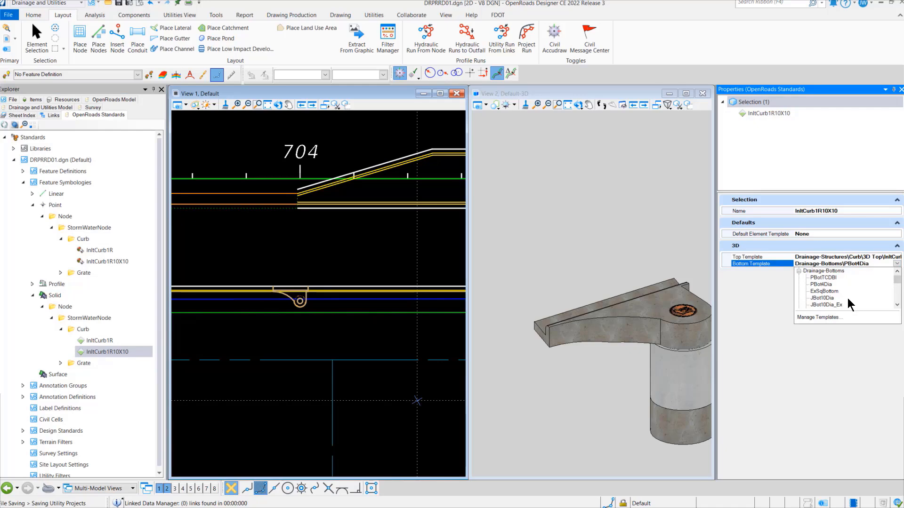
scroll(847, 298, "down", 1)
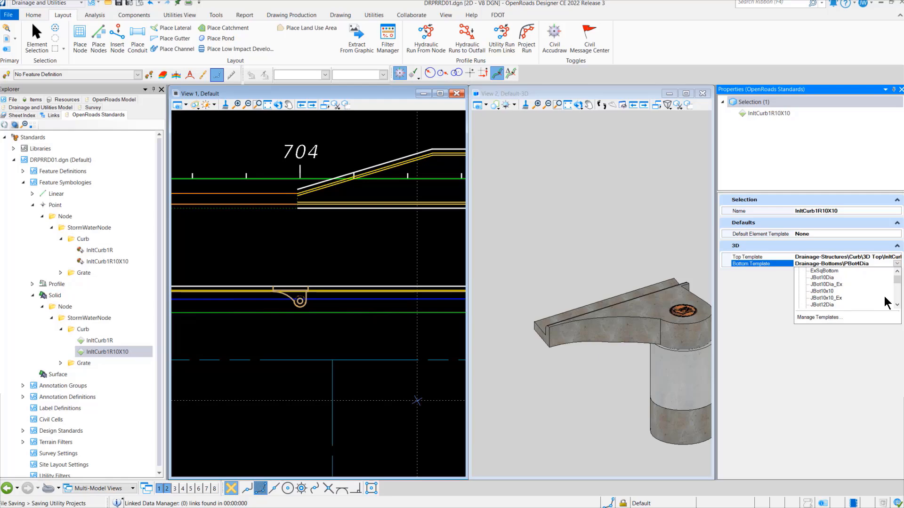
left_click(897, 305)
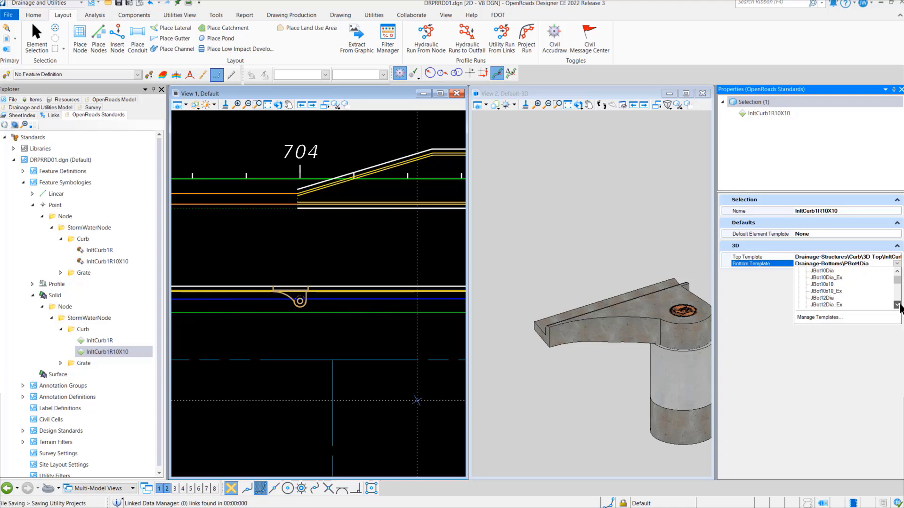
left_click(897, 305)
left_click(897, 305)
left_click(897, 305)
left_click(897, 306)
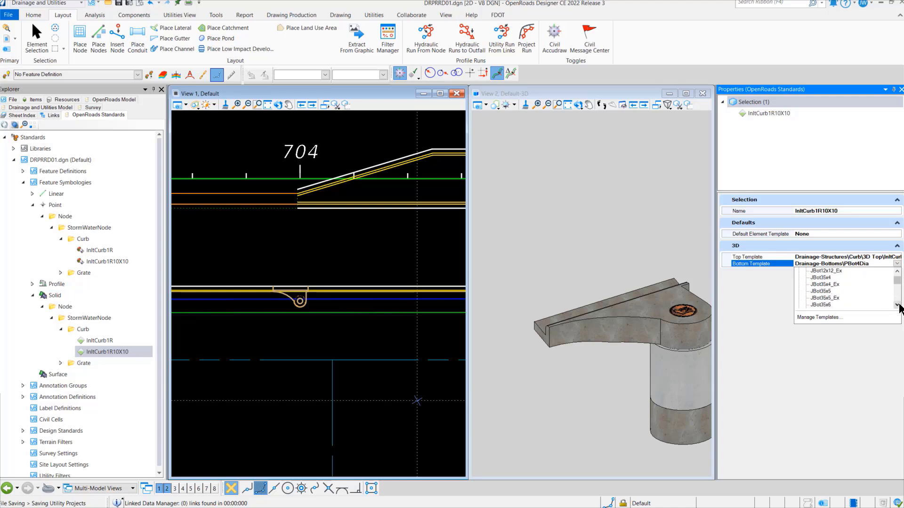
left_click(897, 305)
left_click(897, 305)
left_click(897, 305)
left_click(897, 305)
left_click(897, 305)
left_click(897, 305)
left_click(897, 305)
left_click(897, 305)
left_click(897, 305)
left_click(897, 305)
left_click(897, 305)
left_click(897, 305)
left_click(897, 305)
left_click(897, 305)
left_click(896, 305)
left_click(897, 305)
left_click(897, 305)
left_click(897, 305)
left_click(897, 305)
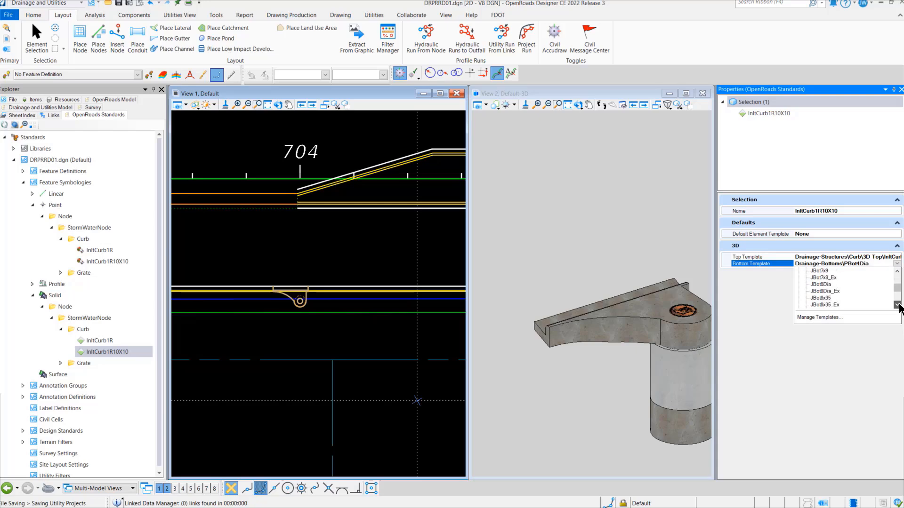
left_click(897, 305)
left_click(897, 305)
left_click(897, 305)
left_click(897, 305)
left_click(897, 305)
left_click(897, 305)
left_click(897, 305)
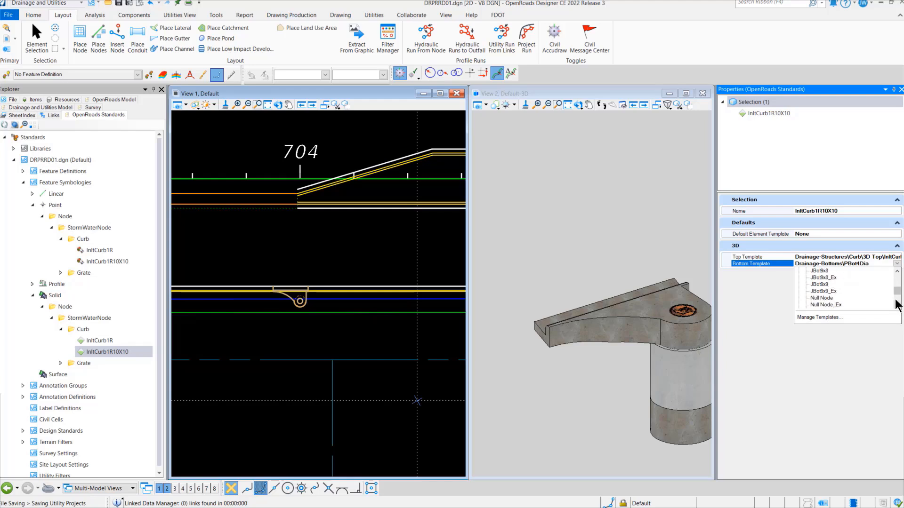
left_click_drag(896, 294, 896, 281)
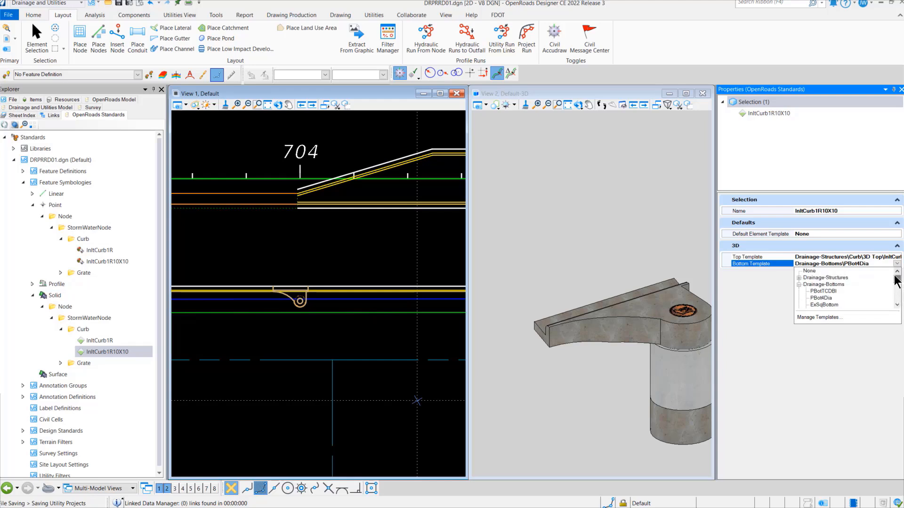
left_click(897, 305)
left_click(897, 305)
left_click(897, 305)
left_click(897, 305)
left_click(897, 305)
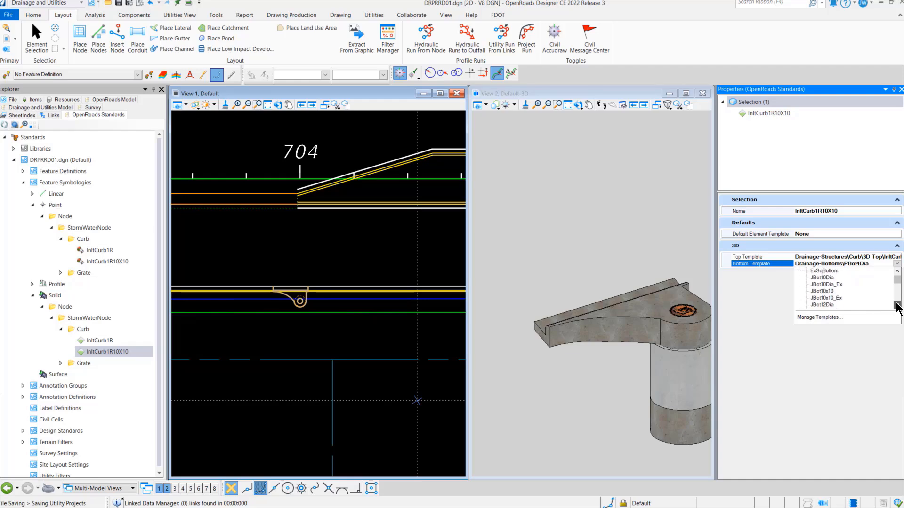
left_click(825, 290)
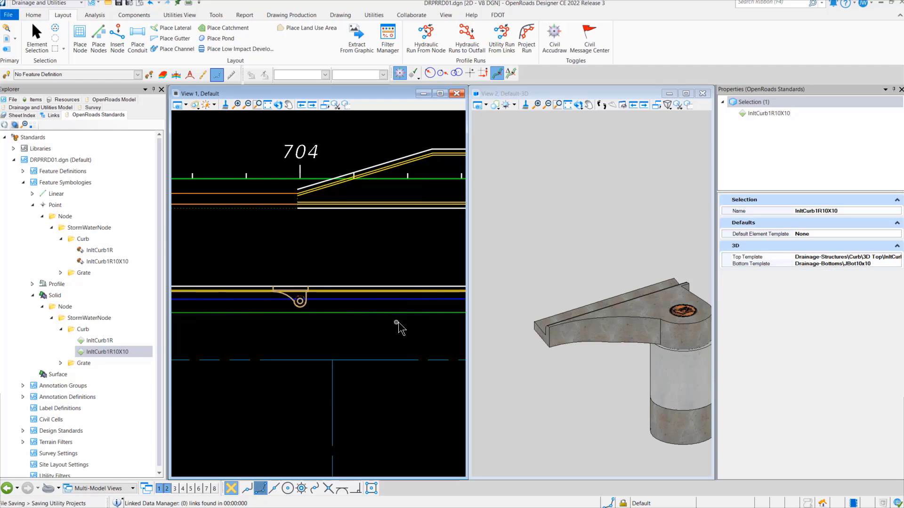
Step: Review the plan element template options of the InltCurb1R10X10 point feature symbology
left_click(105, 259)
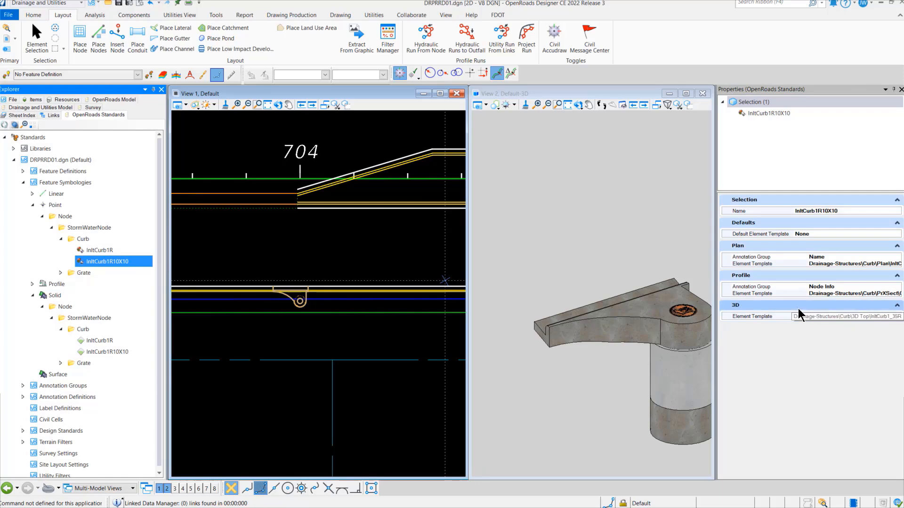
left_click(839, 264)
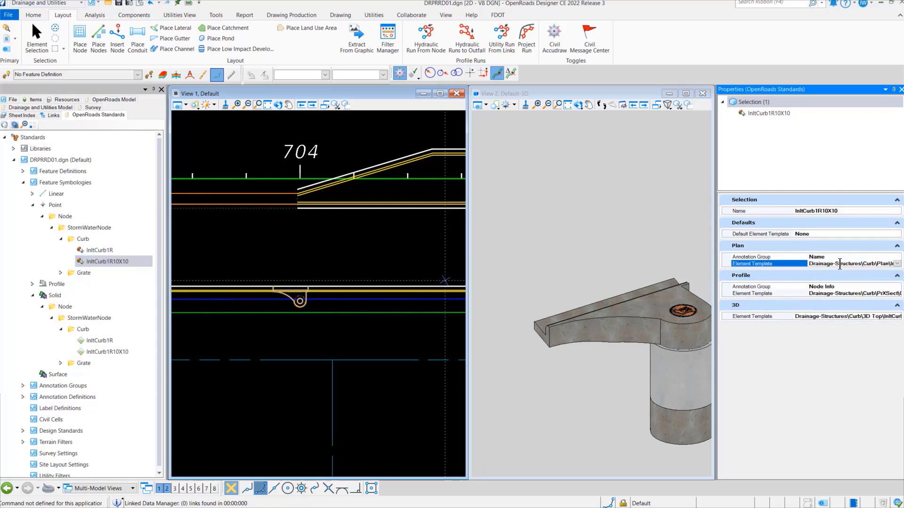
left_click(897, 265)
left_click(897, 264)
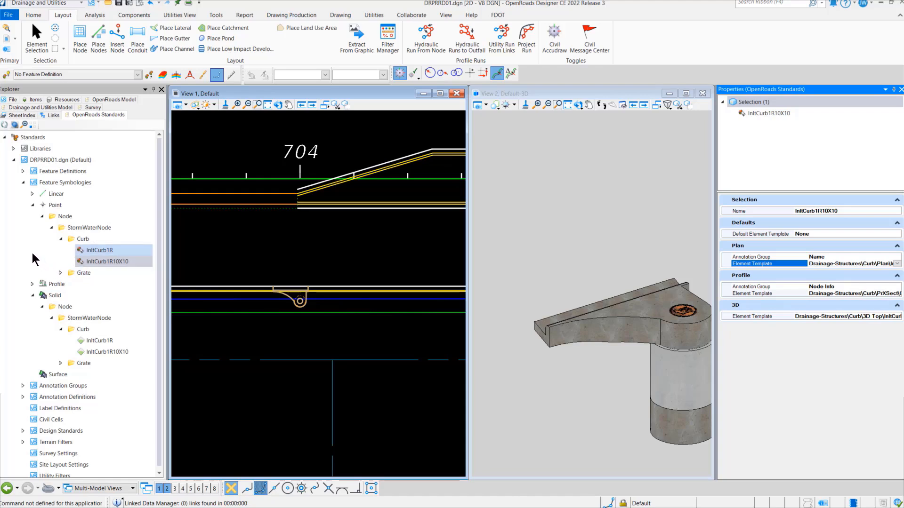
Step: Collapse the Point and Solid branches and the whole Feature Symbologies group of DRPRRD01.dgn
left_click(33, 206)
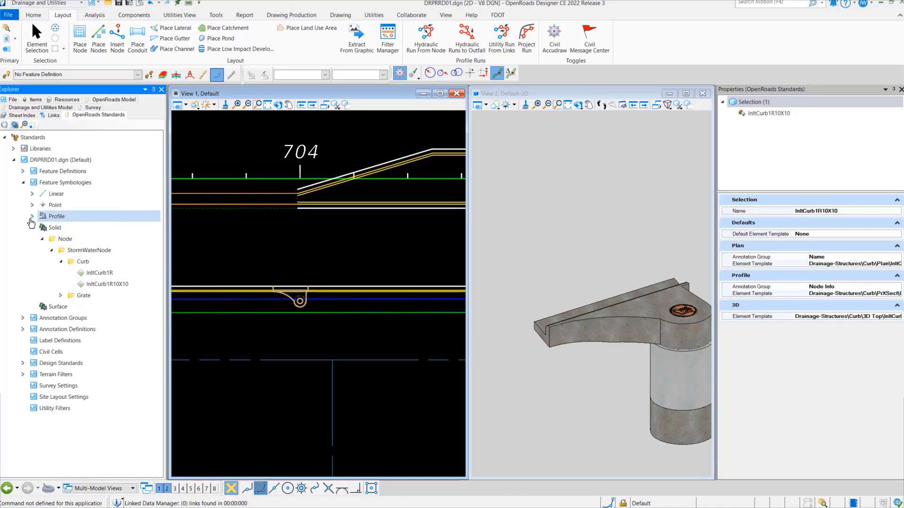
left_click(32, 228)
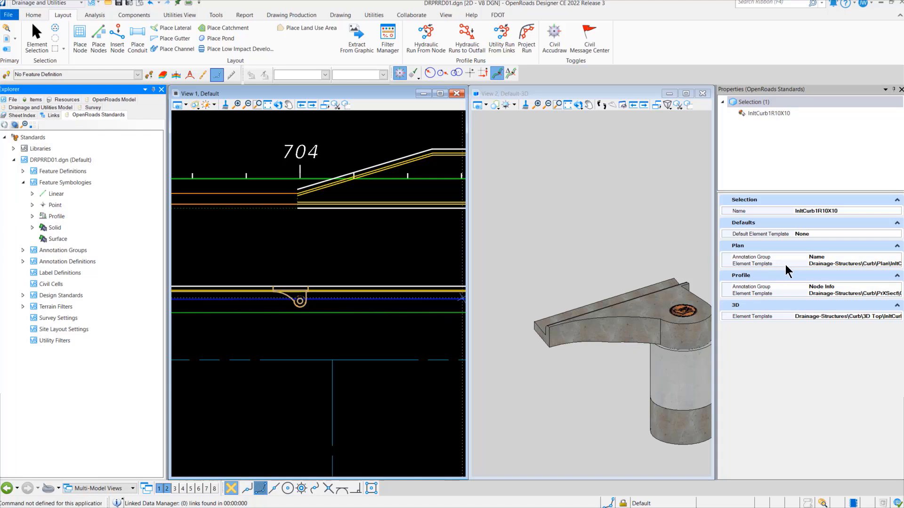
left_click(23, 184)
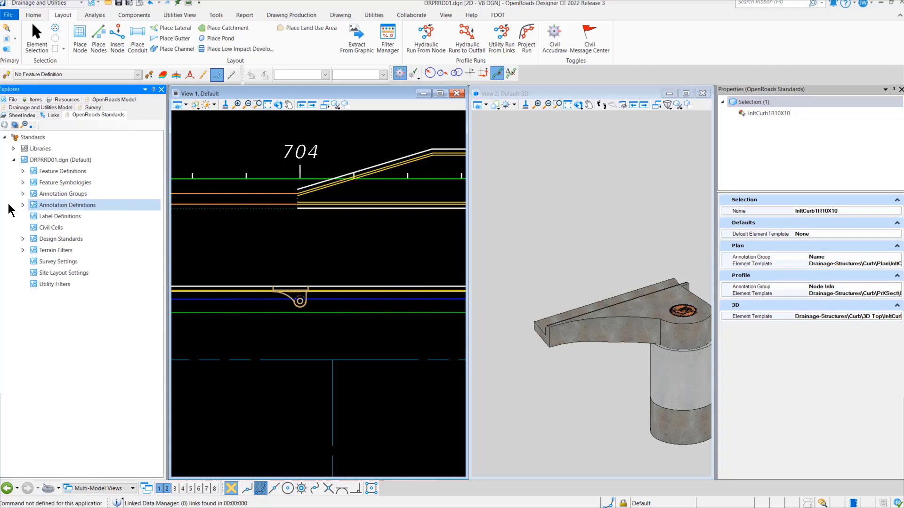
Step: Expand the Drainage and Utilities feature definitions of DRPRRD01.dgn to the Curb folder of the StormWaterNode drainage structures
left_click(23, 172)
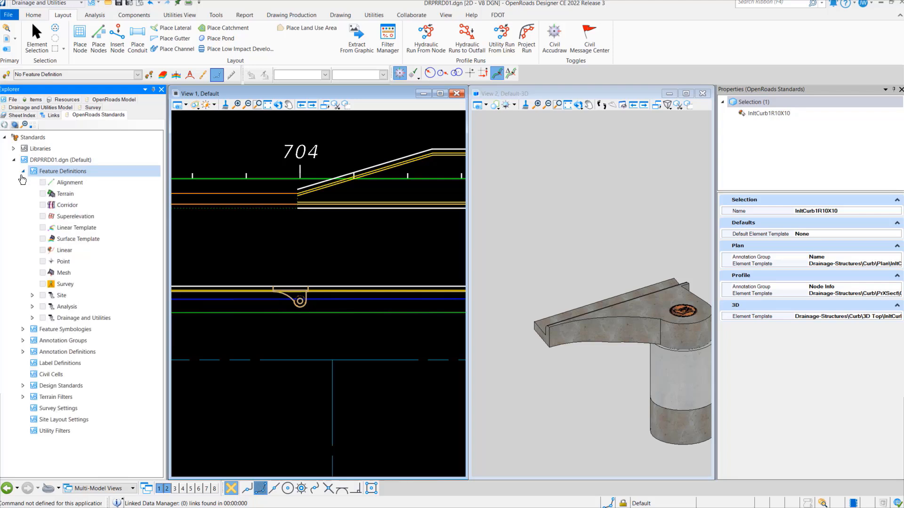
left_click(32, 320)
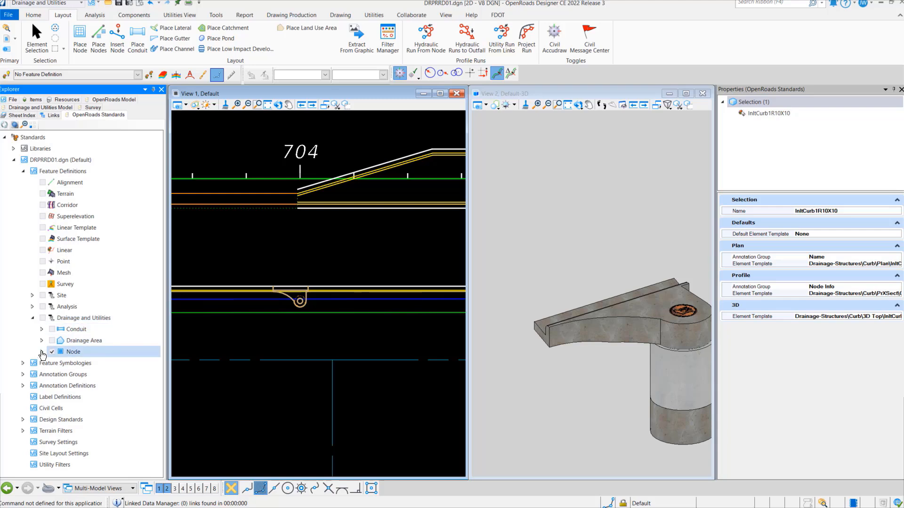
left_click(42, 353)
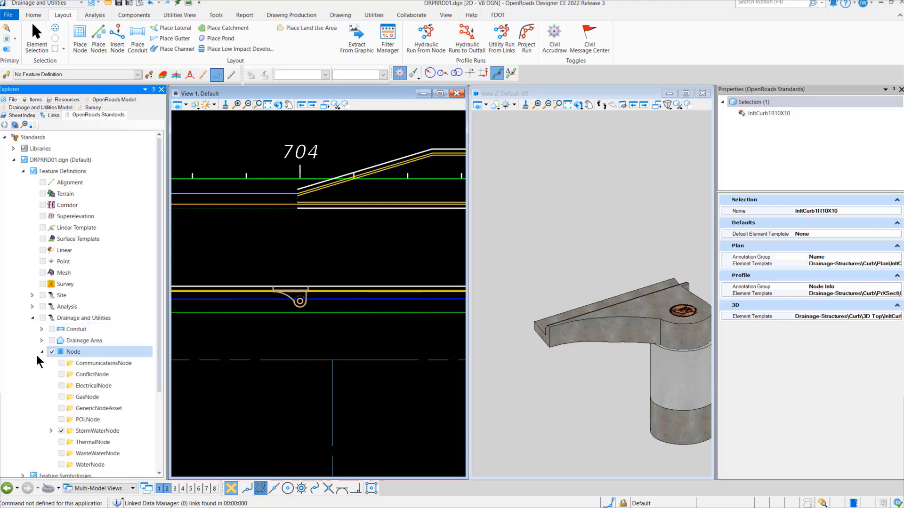
left_click(51, 432)
left_click(51, 431)
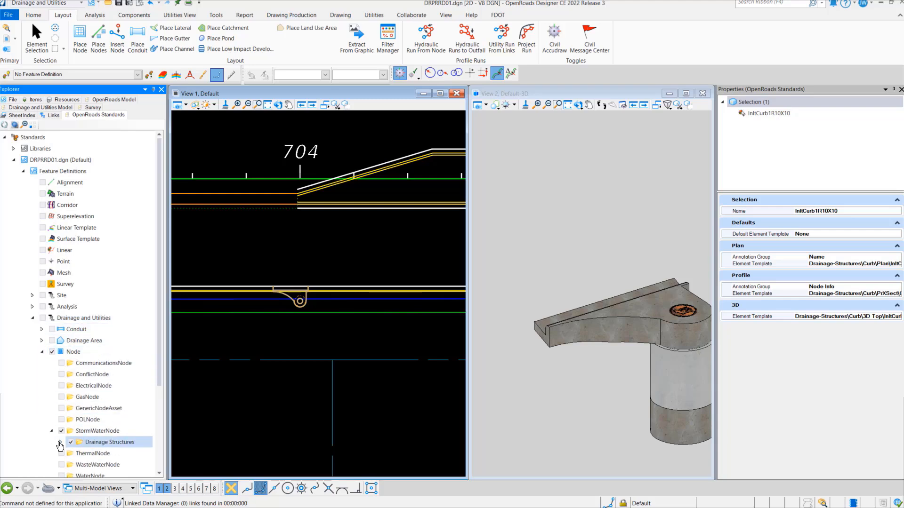
scroll(24, 379, "down", 3)
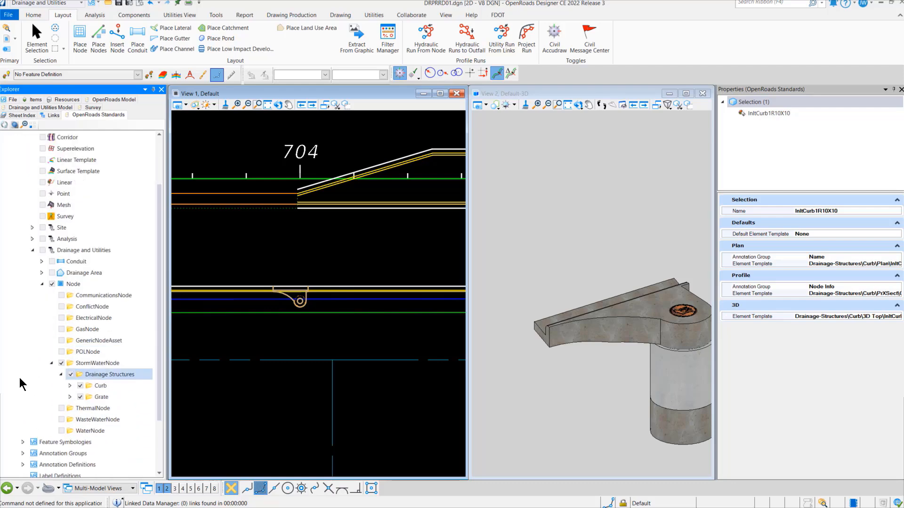
left_click(70, 351)
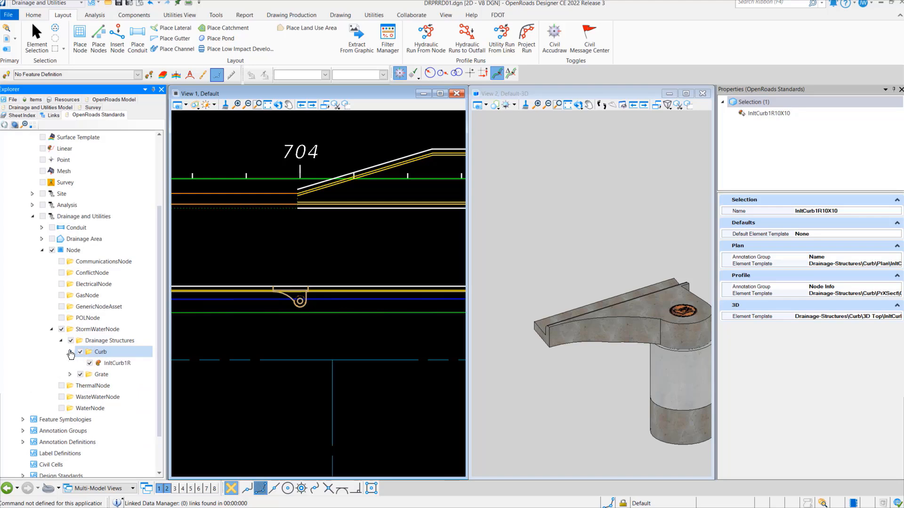
Step: Copy the InltCurb1R feature definition in the Curb folder and name the copy InltCurb1R10X10
left_click(119, 362)
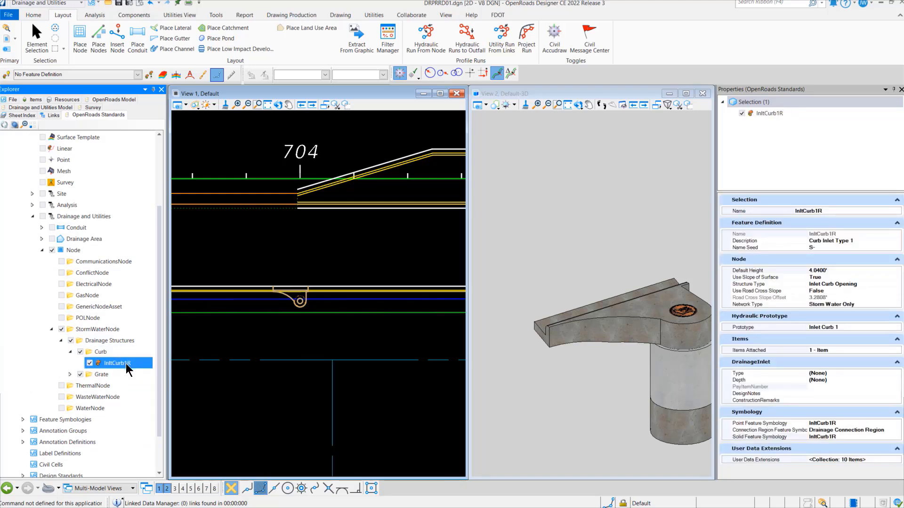
right_click(127, 368)
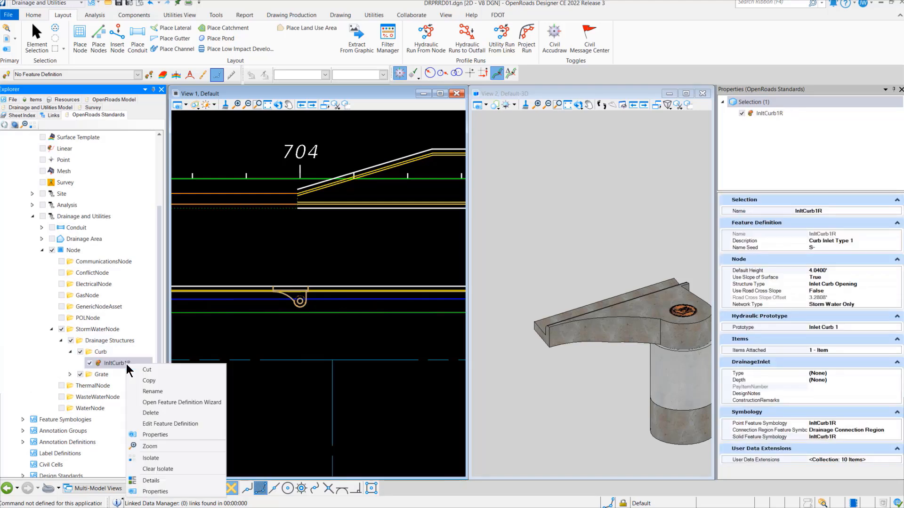
left_click(150, 381)
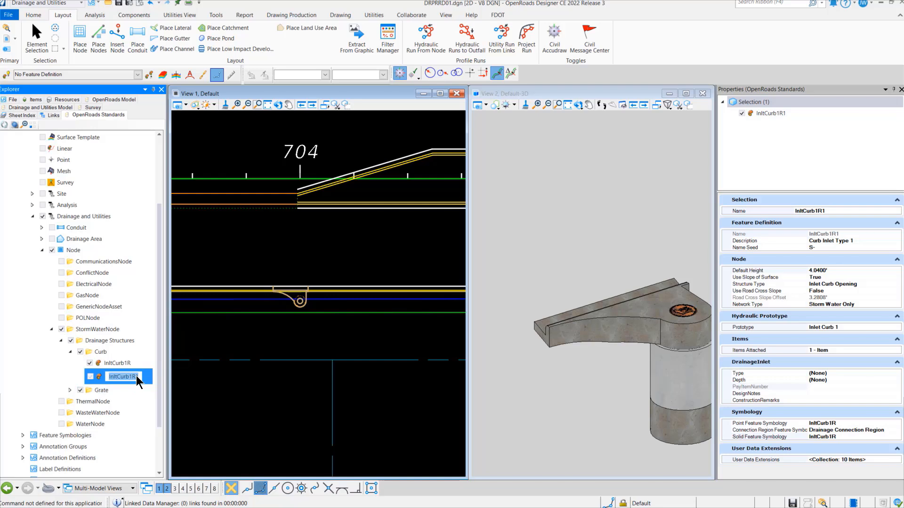
left_click_drag(141, 377, 136, 379)
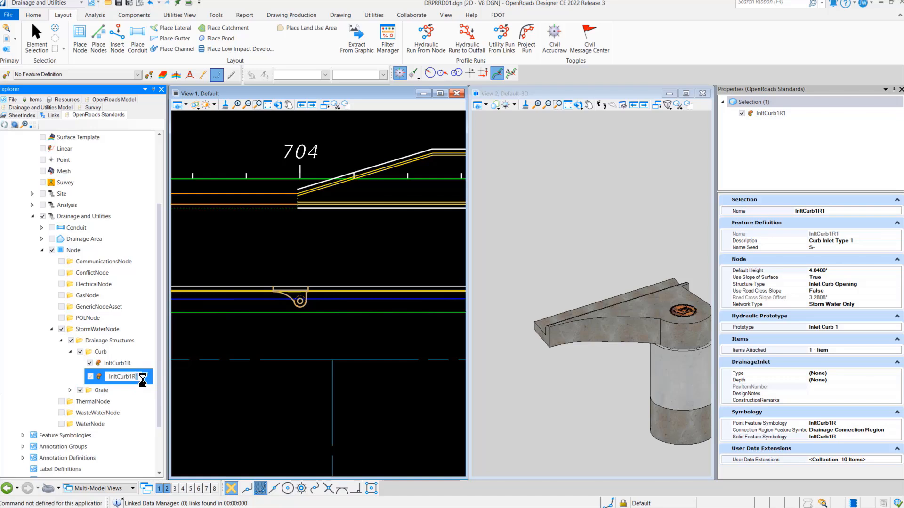
left_click(143, 379)
type("_0")
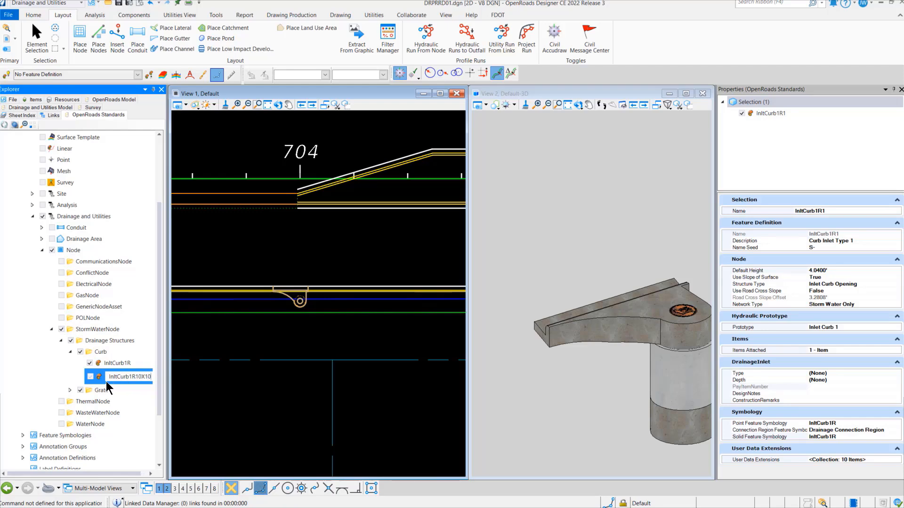
key("Return")
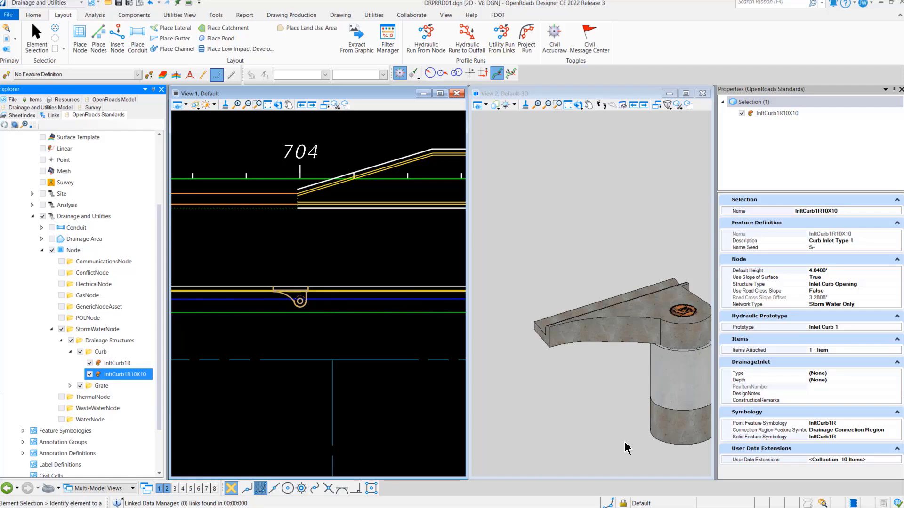
Step: Set both the point and solid feature symbologies of the InltCurb1R10X10 feature definition to InltCurb1R10X10
scroll(624, 433, "down", 1)
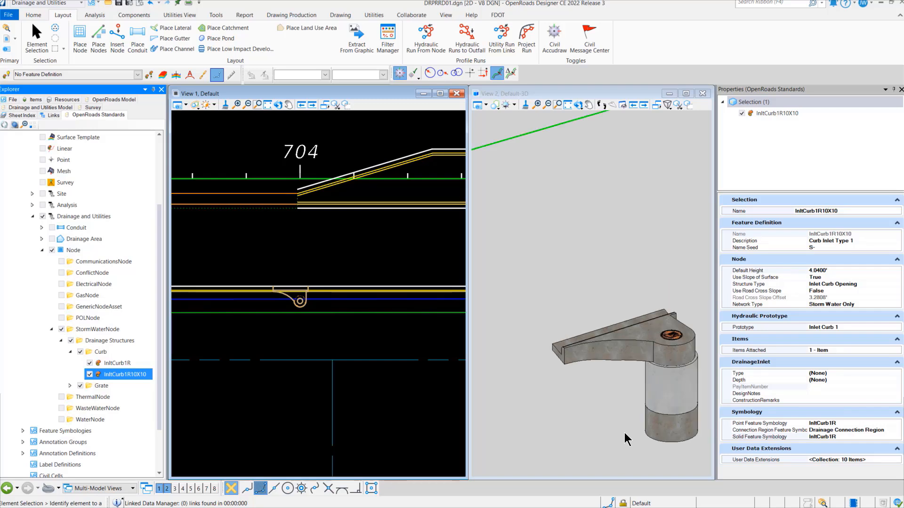
scroll(624, 433, "up", 1)
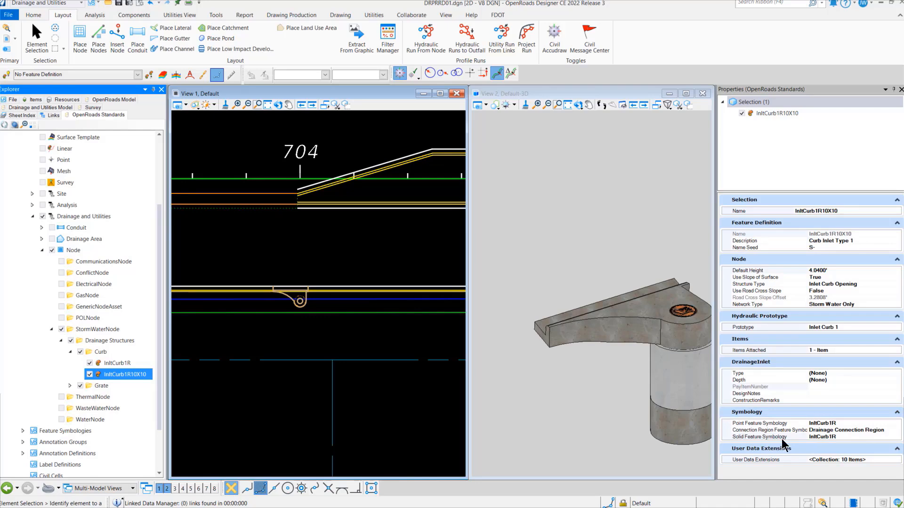
left_click(836, 422)
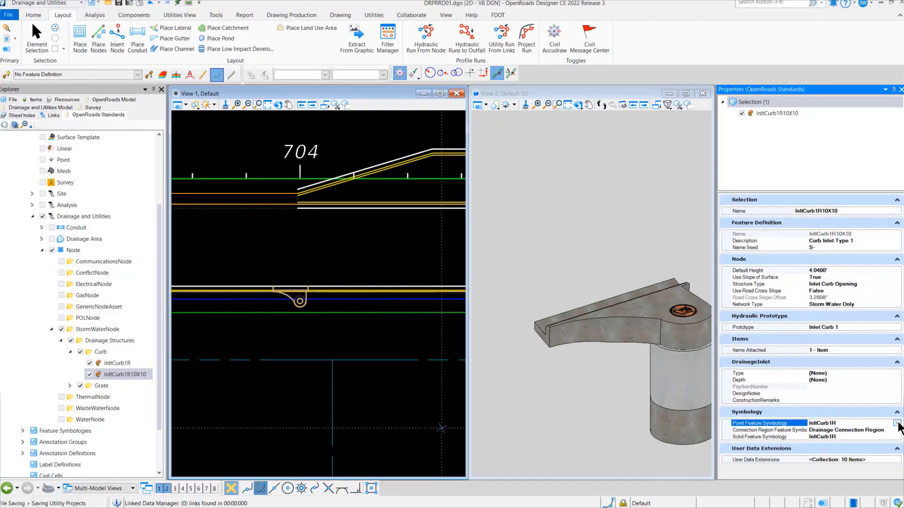
left_click(896, 424)
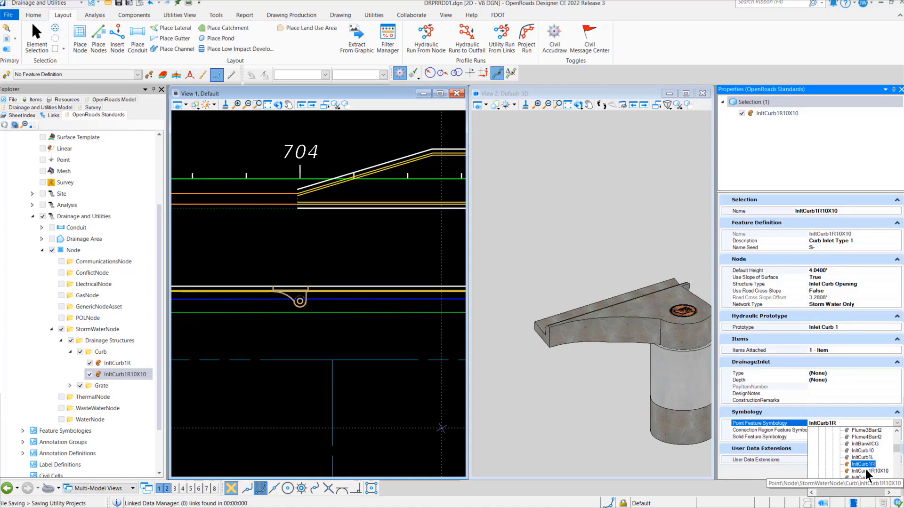
left_click(865, 469)
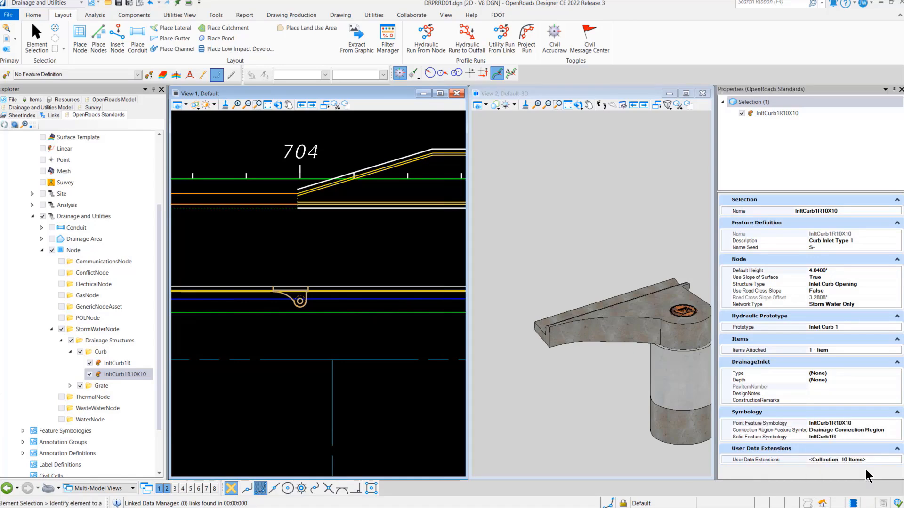
left_click(869, 437)
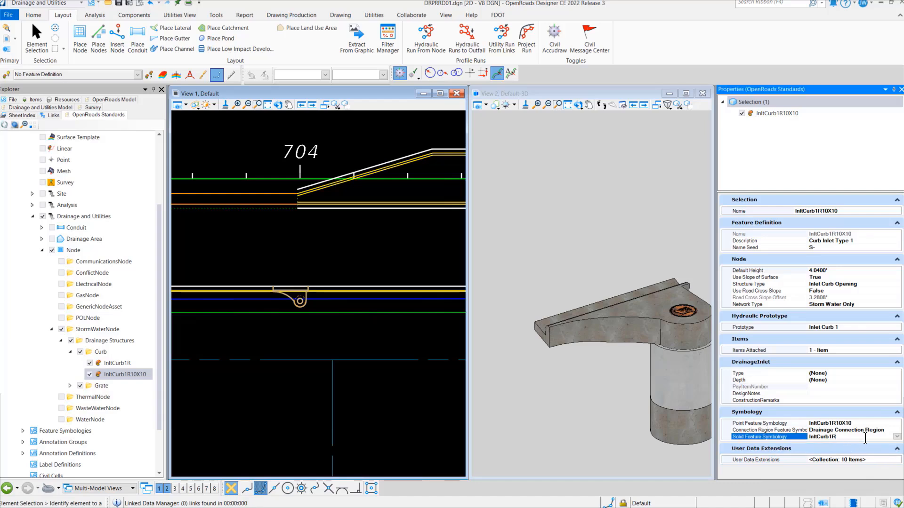
left_click(896, 438)
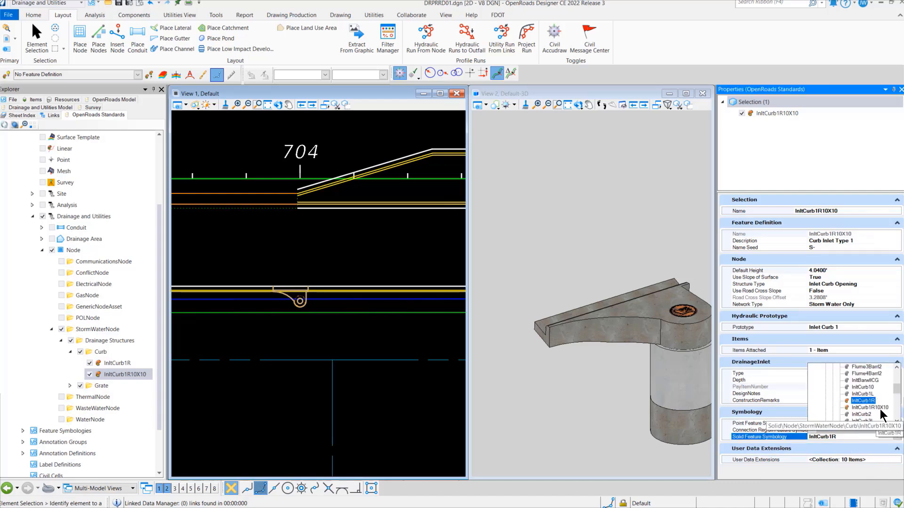
left_click(879, 408)
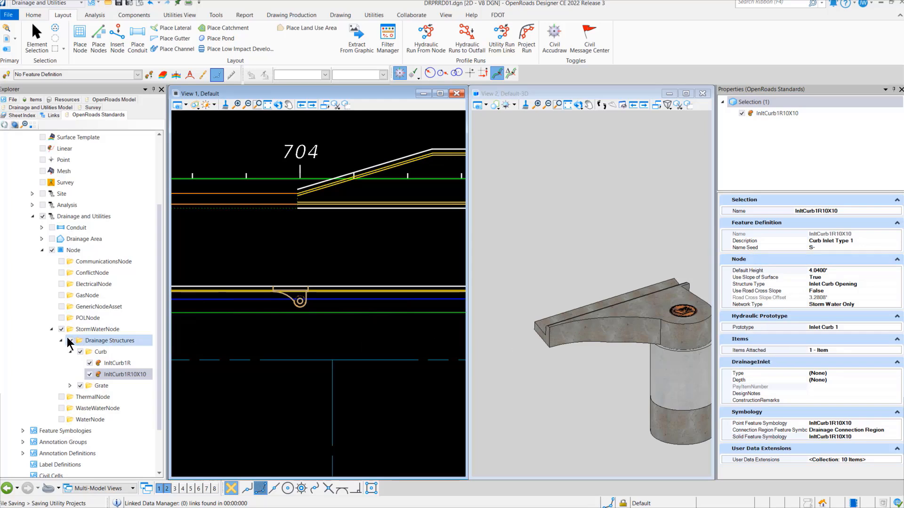
Step: Collapse the feature definitions and the DRPRRD01.dgn branch in the OpenRoads Standards
left_click(32, 217)
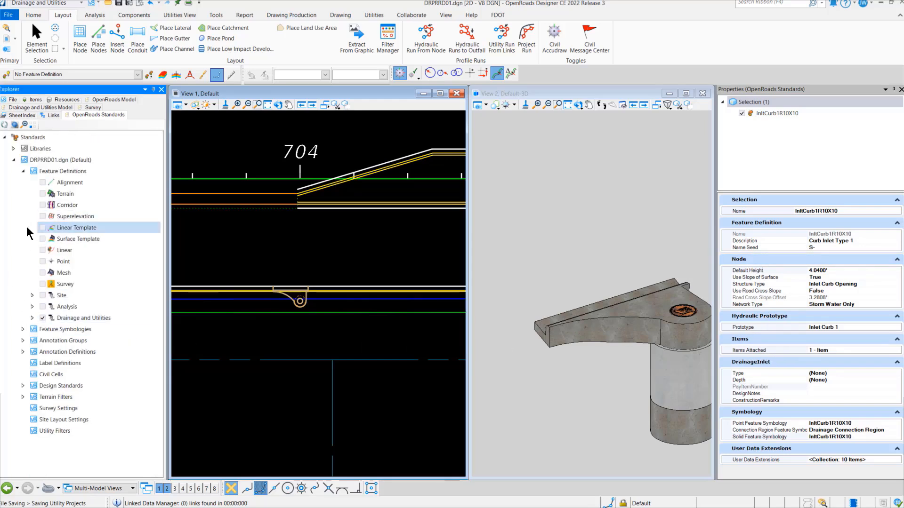
left_click(23, 172)
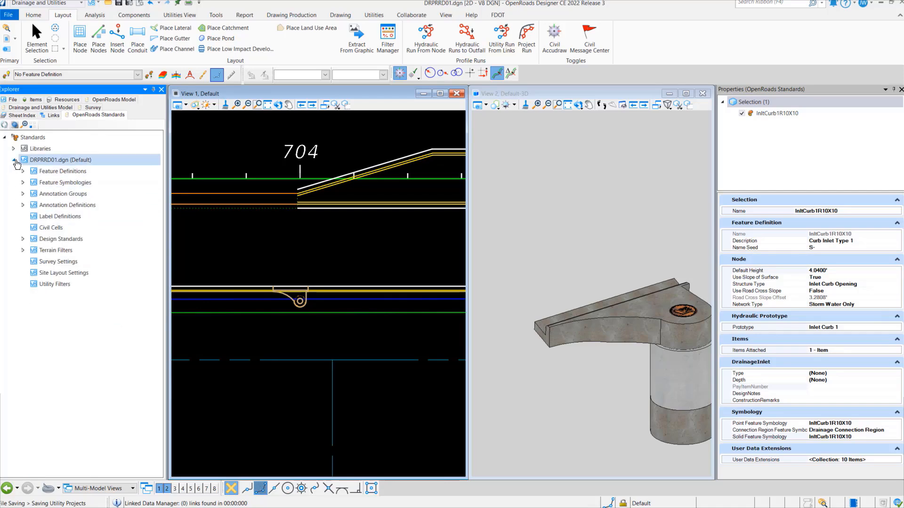
left_click(15, 160)
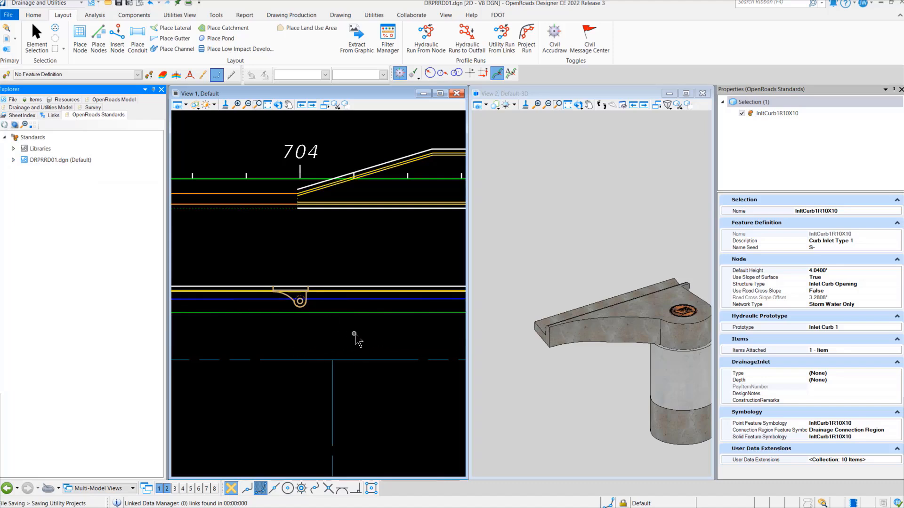
Step: Change the feature definition of the curb inlet node S-100 near station 704 to InltCurb1R10X10
left_click(305, 303)
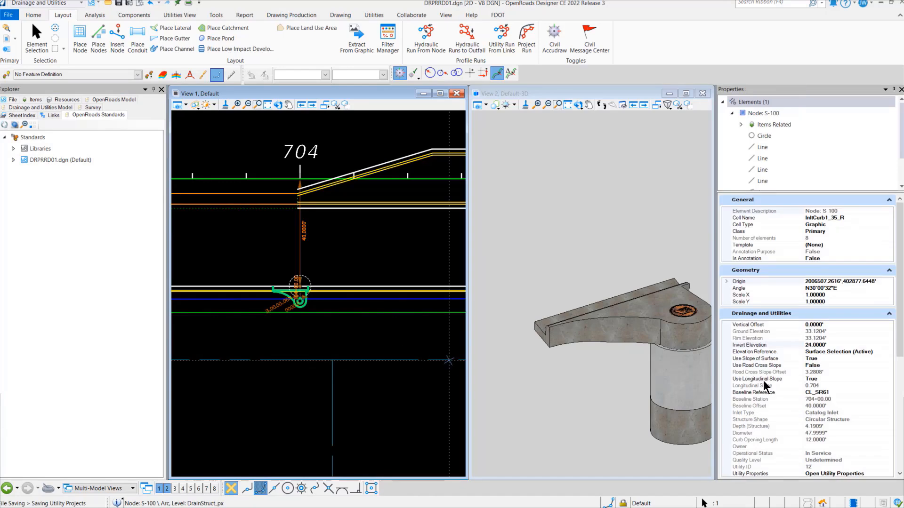
scroll(763, 380, "down", 3)
scroll(763, 381, "down", 1)
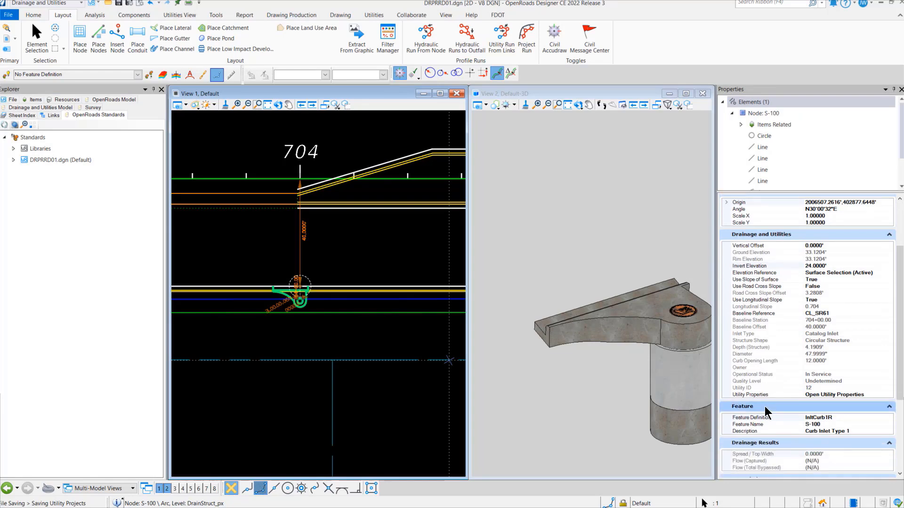
left_click(842, 417)
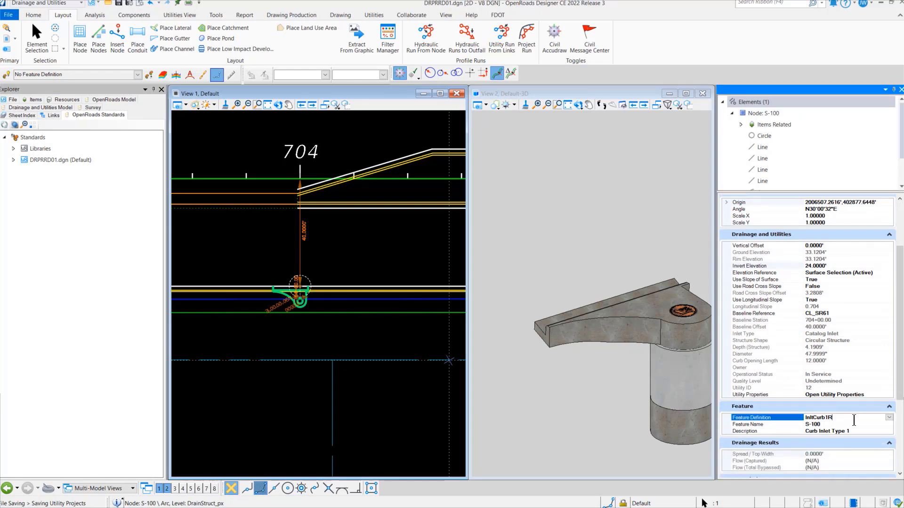
left_click(888, 417)
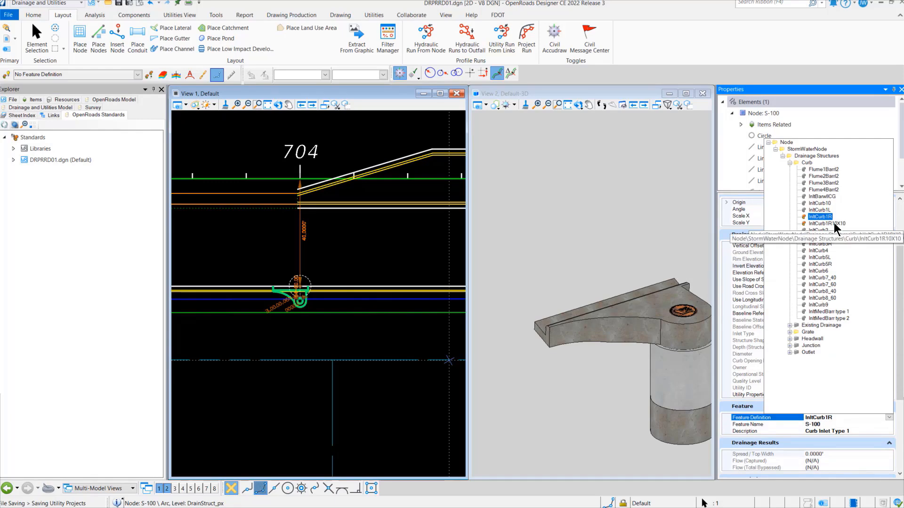
left_click(833, 223)
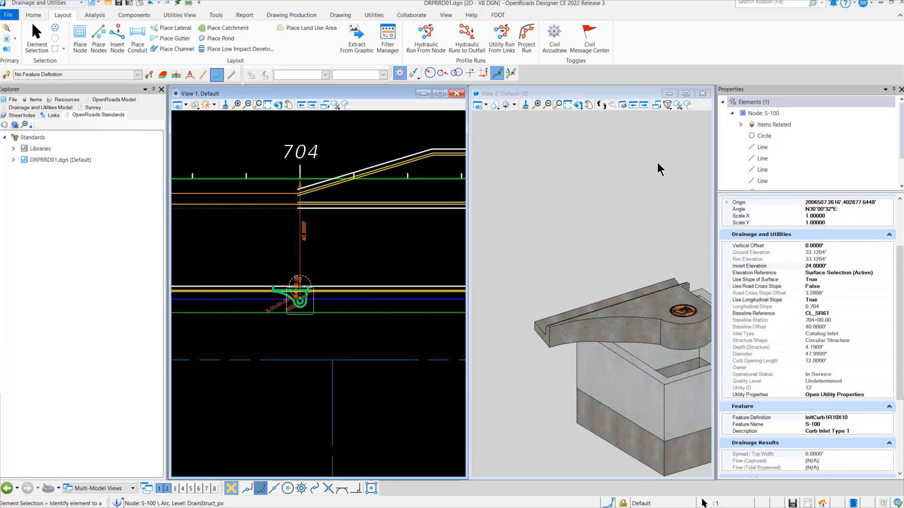
scroll(516, 256, "down", 2)
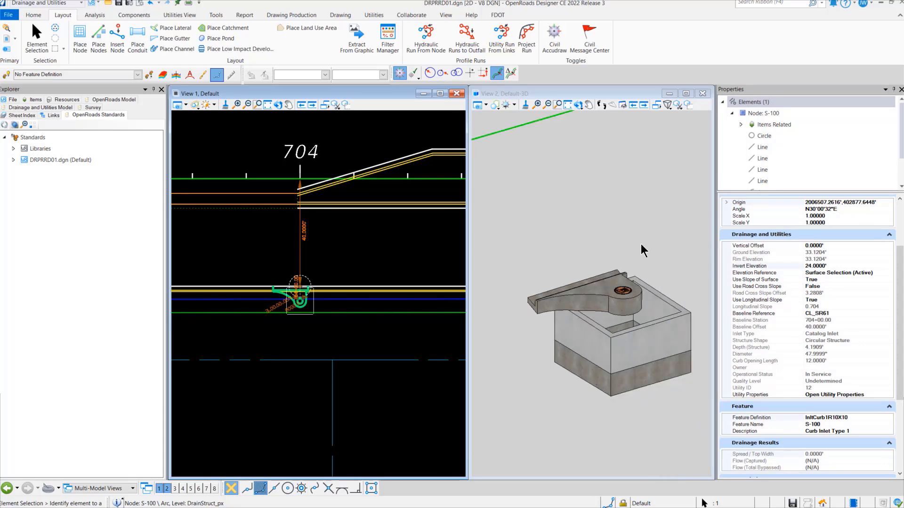
Step: Save the DRPRRD01.dgn design file
scroll(645, 244, "up", 2)
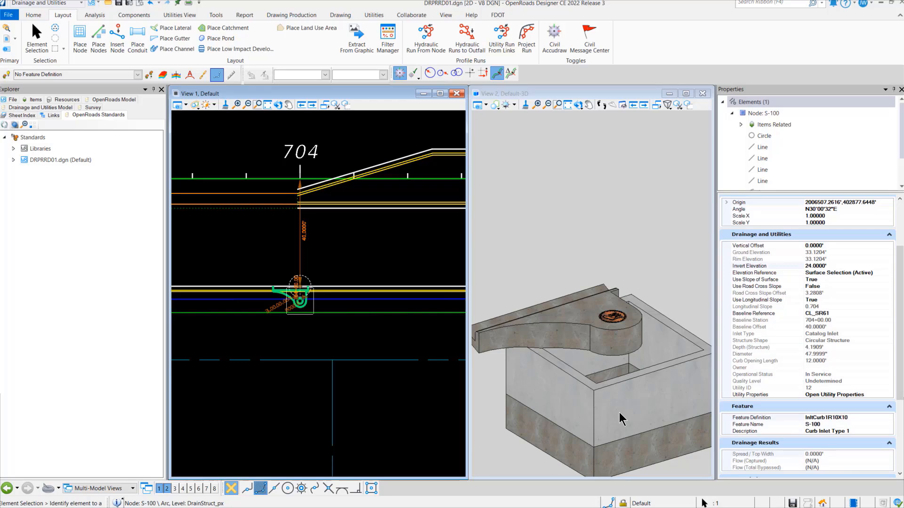
key("ctrl+s")
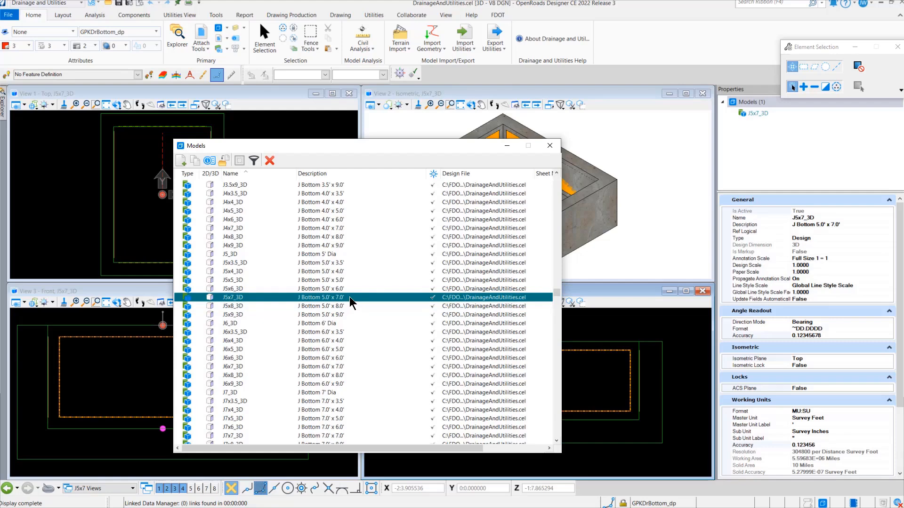
Step: Copy the J5x7_3D model in DrainageAndUtilities.cel and name the copy J5x7_3D_Offset
left_click(194, 161)
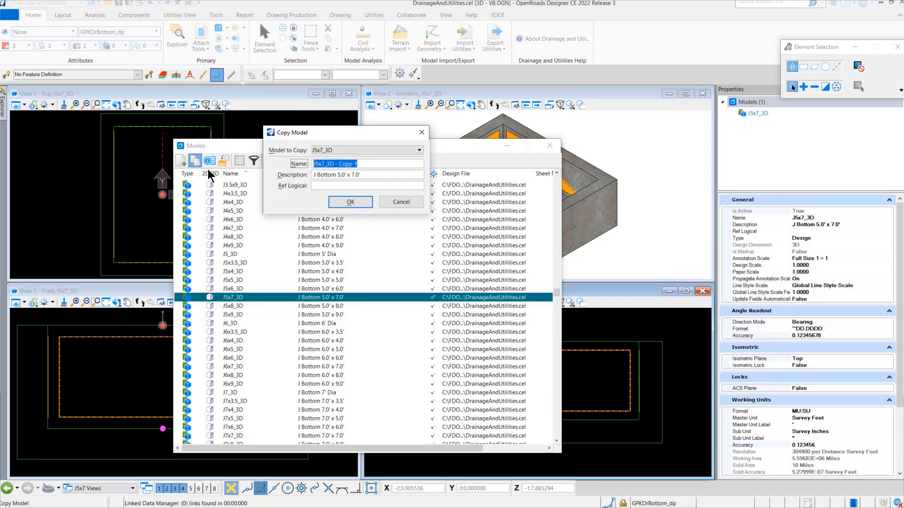
left_click_drag(371, 168, 334, 168)
type("_3D_Offset")
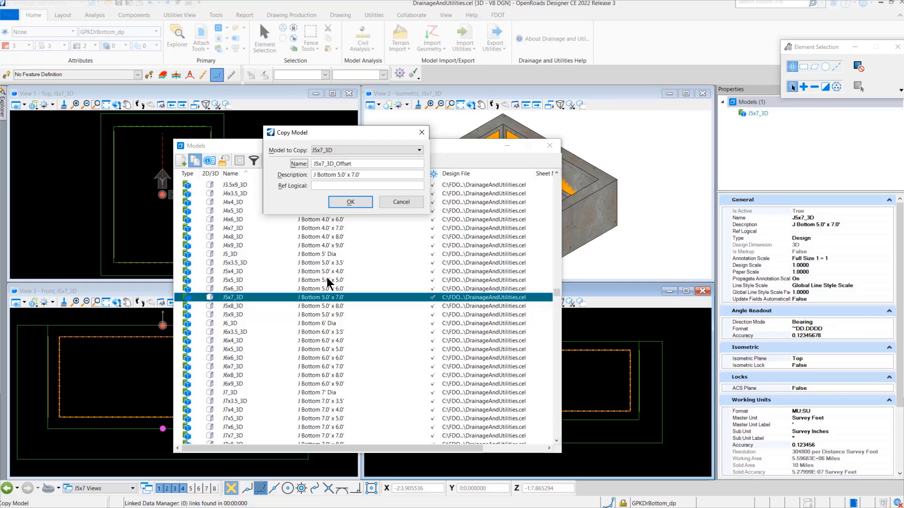
left_click(349, 203)
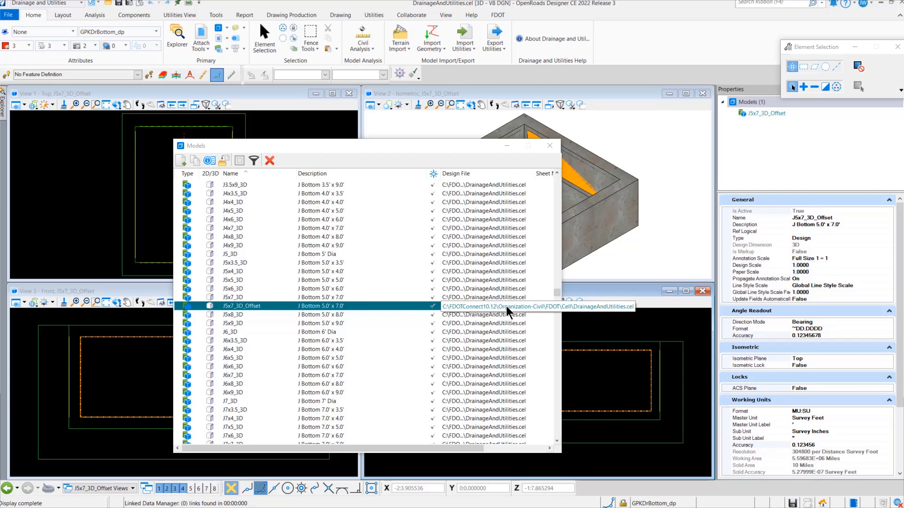
left_click(549, 145)
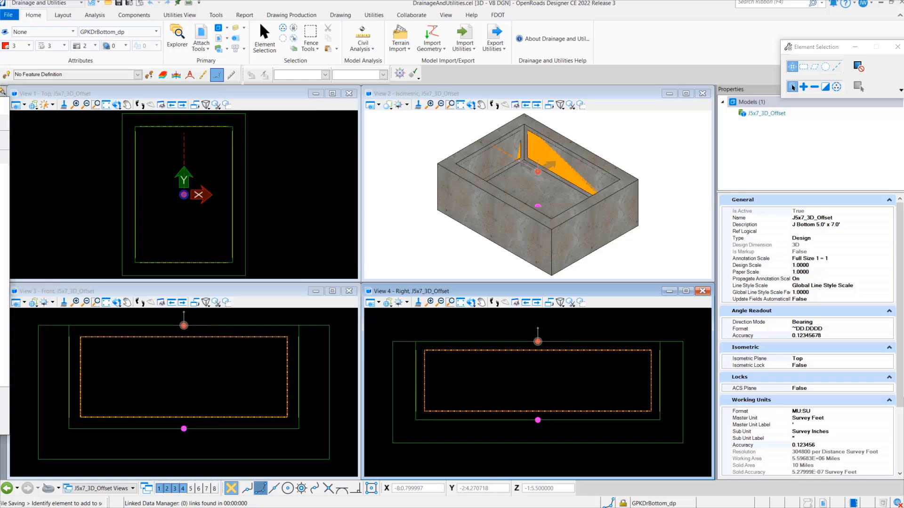
Step: Choose the cell library DrainageAndUtilities.cel as a new reference for the J5x7_3D_Offset model, filtering for MicroStation Cell Libraries (*.cel)
left_click_drag(0, 108, 393, 173)
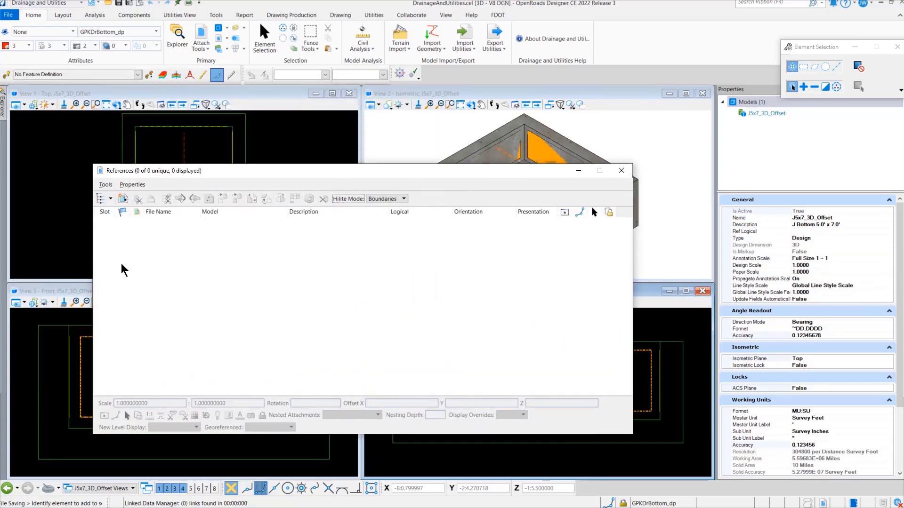
left_click(122, 202)
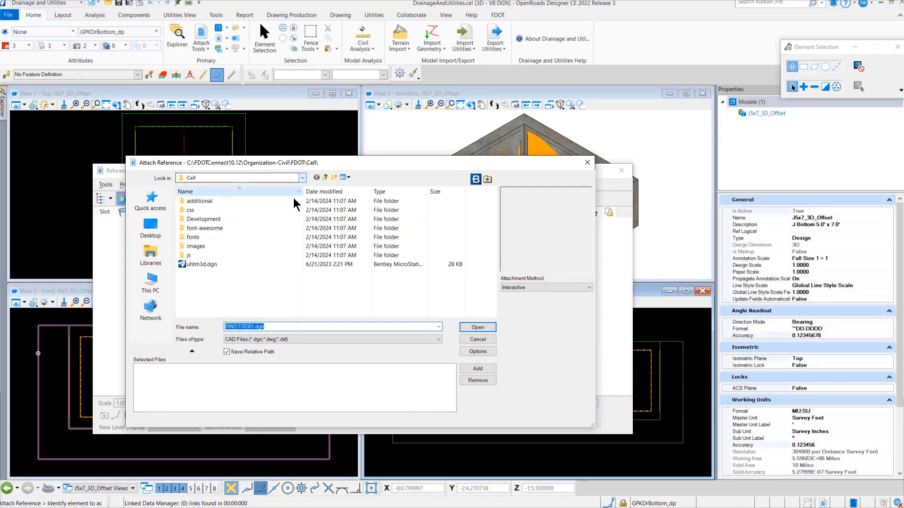
left_click(438, 339)
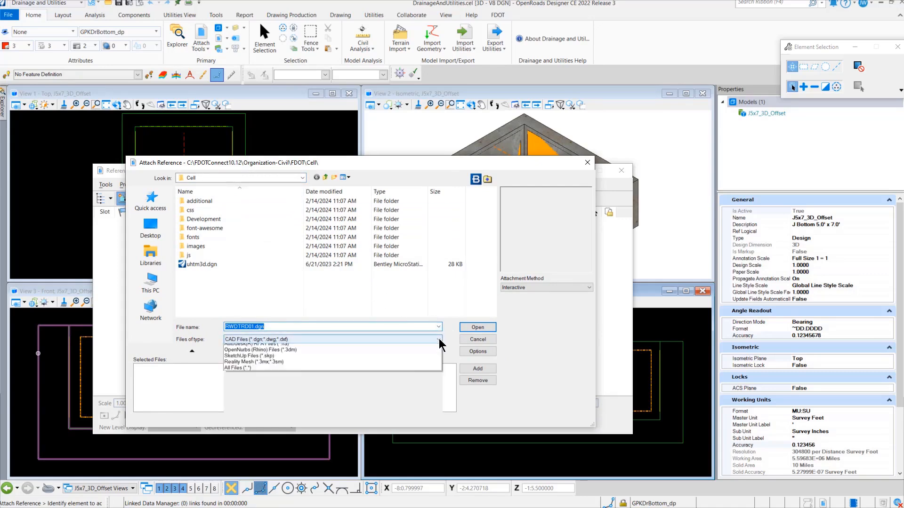
left_click(410, 360)
scroll(263, 283, "down", 2)
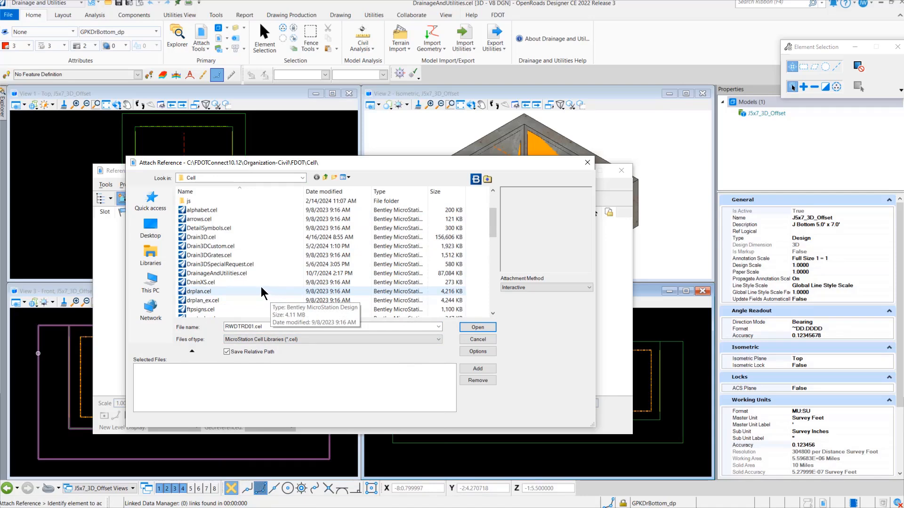
left_click(242, 274)
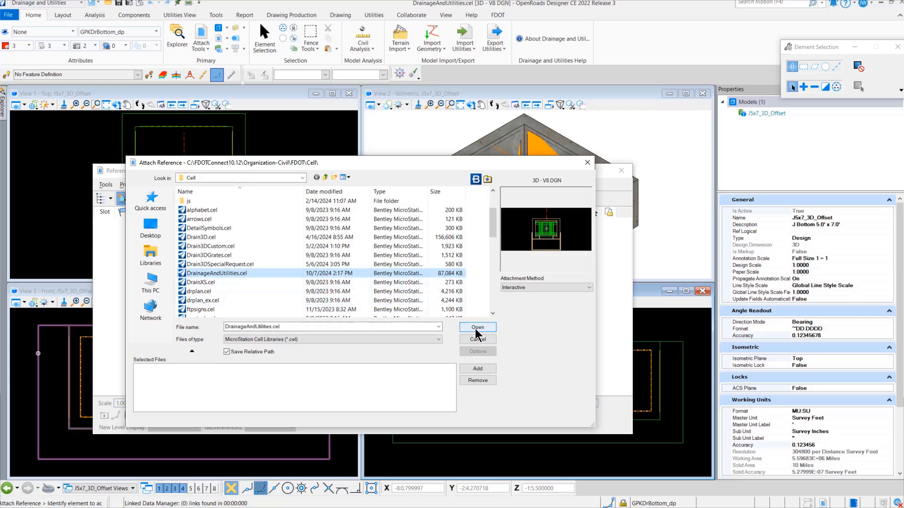
left_click(478, 328)
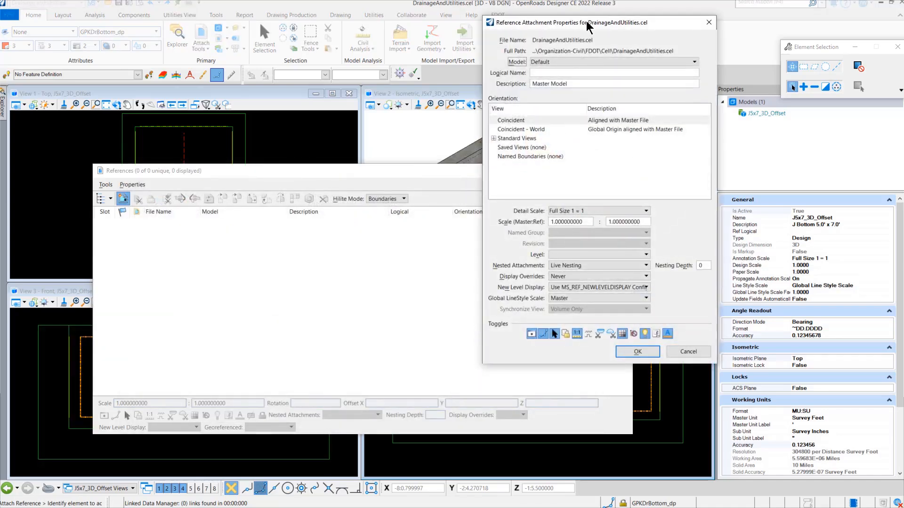
Step: Attach the T1CIR35_3D model of the library as a reference with Coincident orientation
left_click_drag(591, 26, 337, 106)
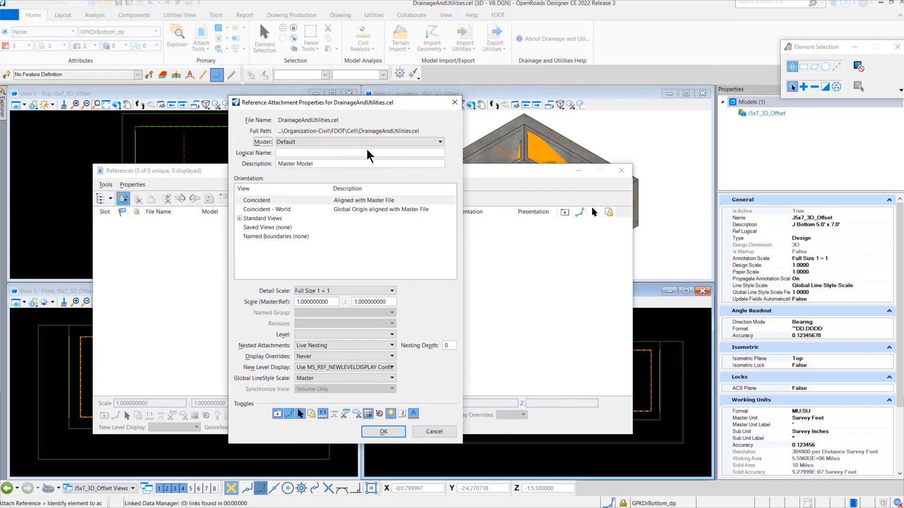
left_click(439, 142)
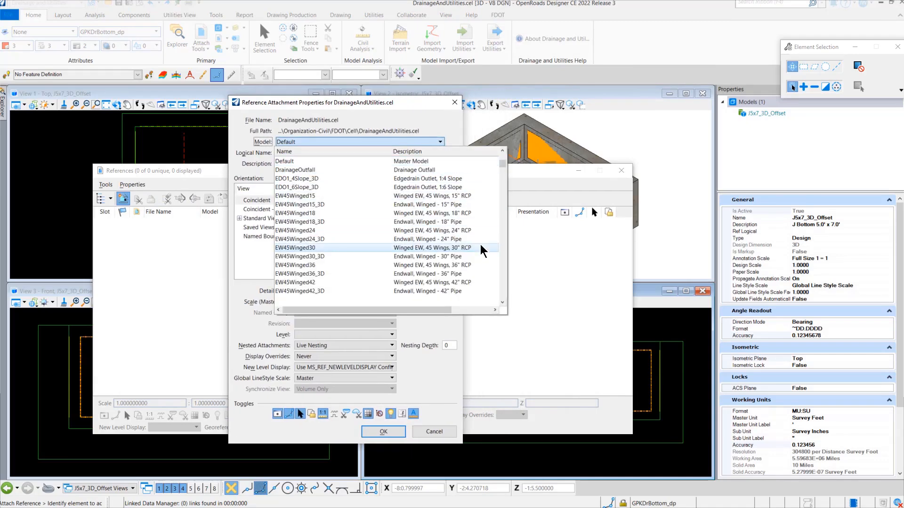
left_click_drag(503, 164, 504, 292)
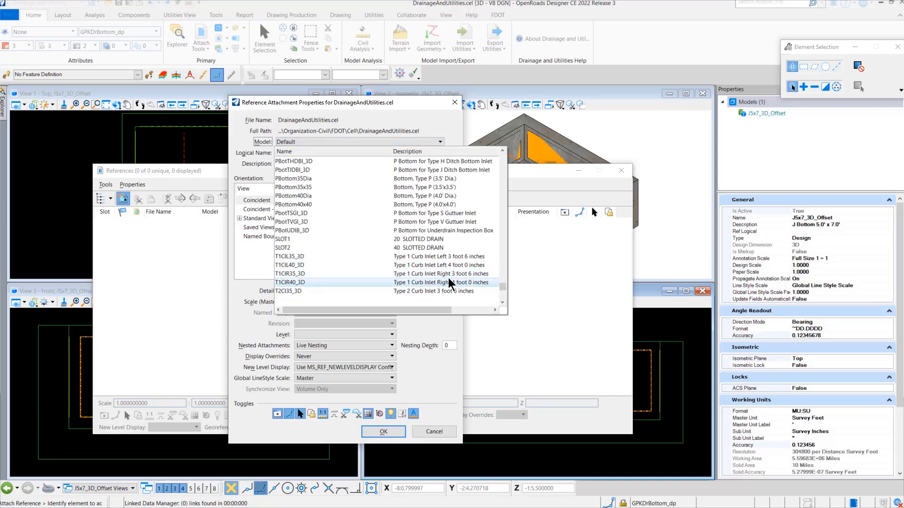
left_click(450, 275)
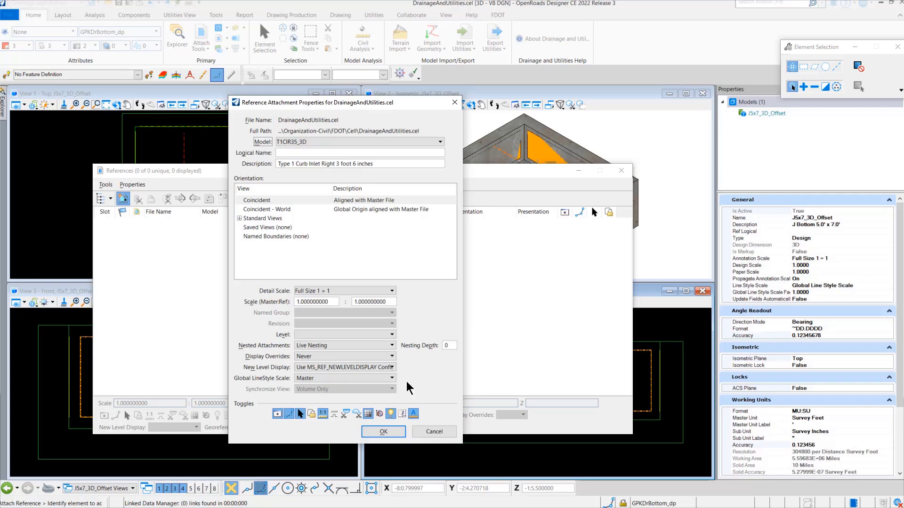
left_click(392, 433)
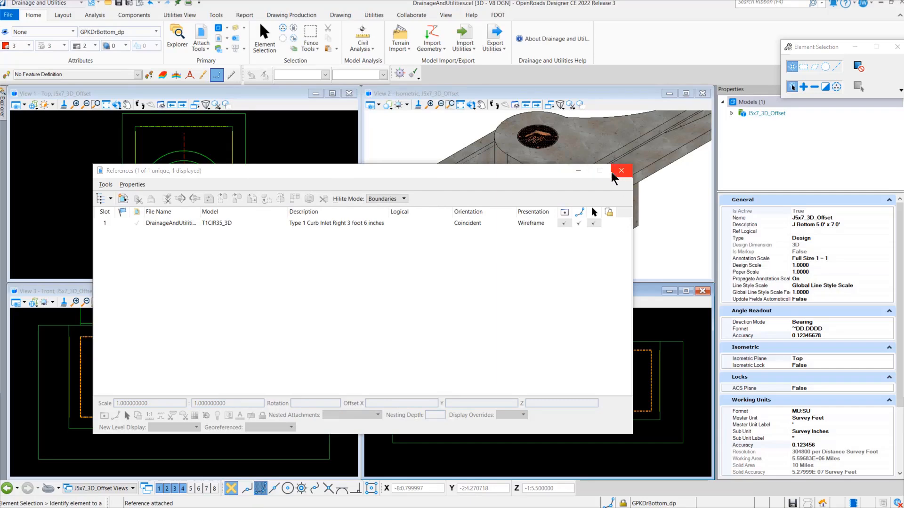
left_click(621, 176)
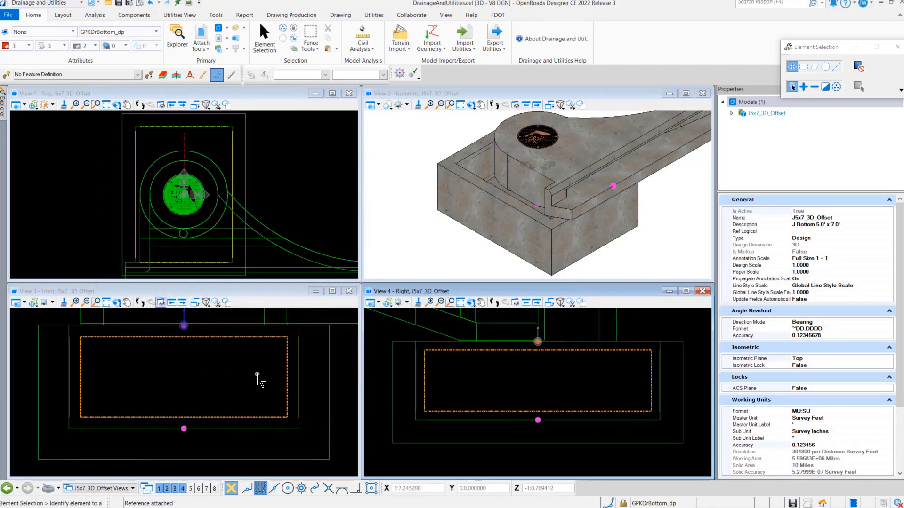
Step: Examine the construction lines at the origin of the J bottom in the front view by selecting them, and clear the selection
scroll(241, 389, "down", 1)
scroll(180, 344, "up", 2)
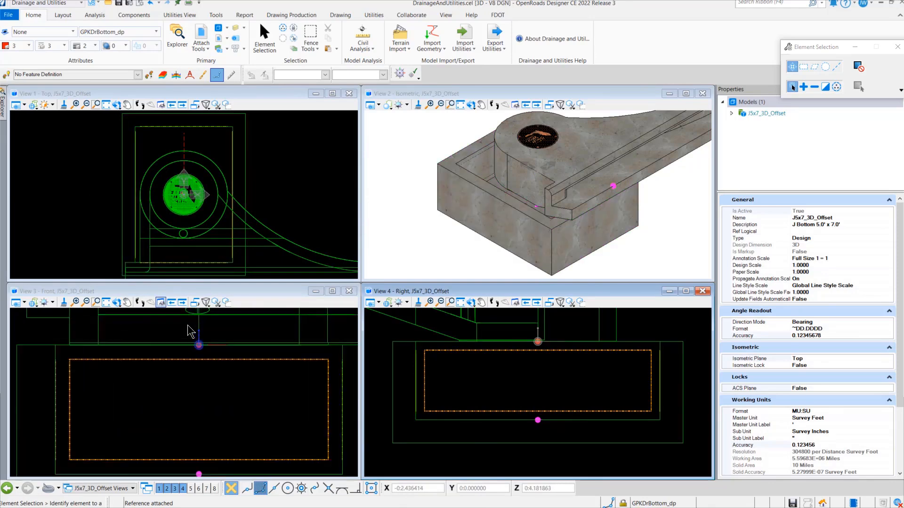
left_click(189, 344)
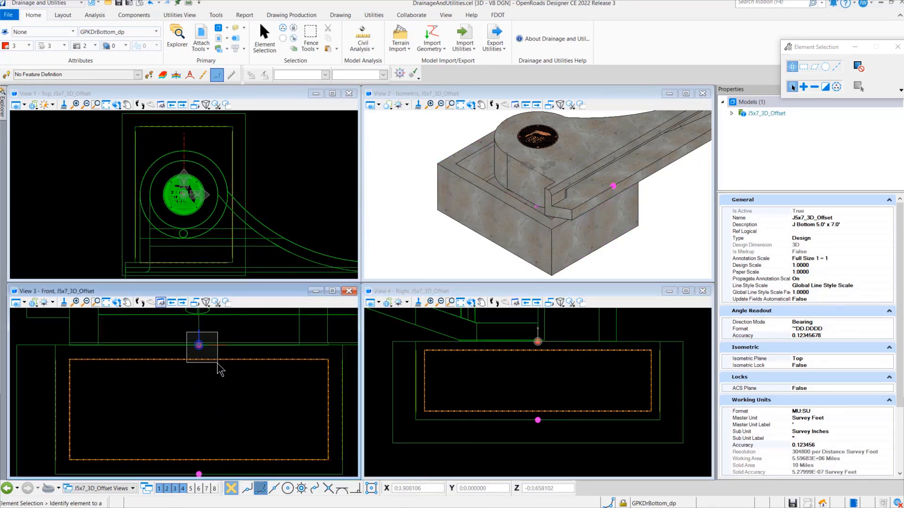
left_click(198, 345)
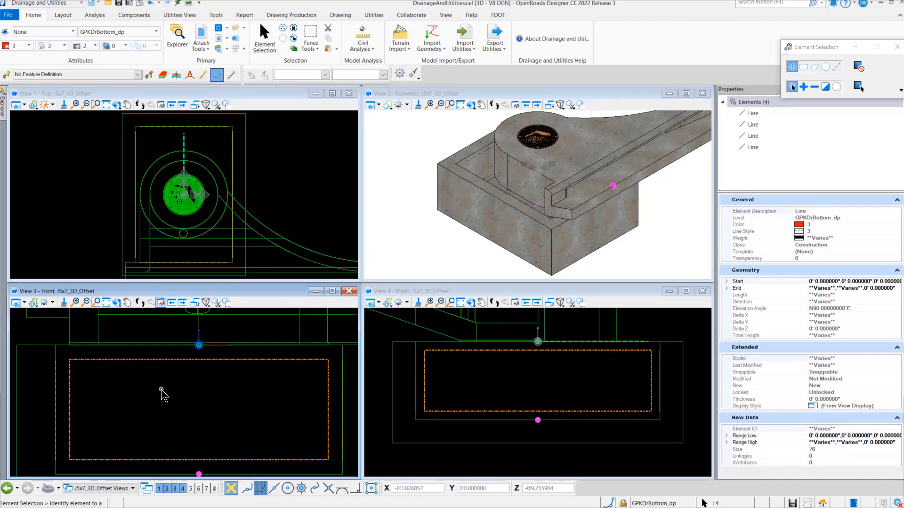
left_click(210, 401)
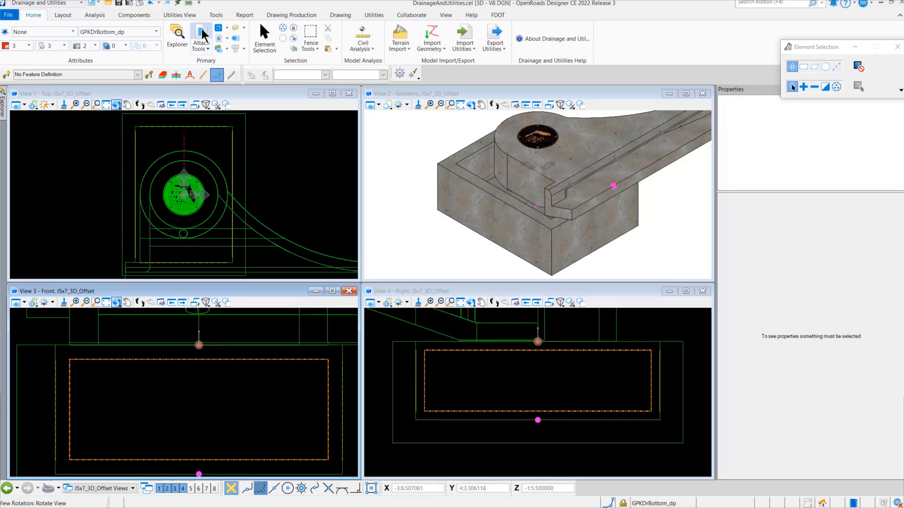
Step: Turn off the display of the T1CIR35_3D curb inlet reference
left_click(201, 46)
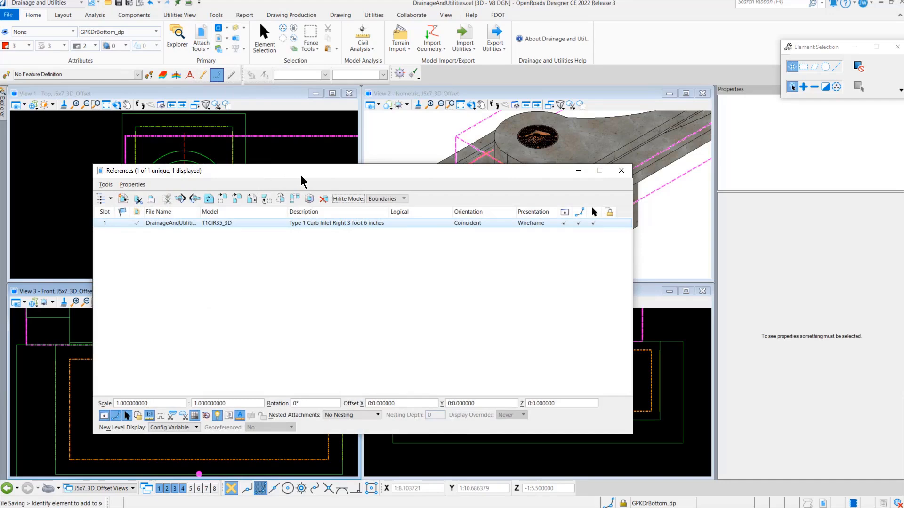
left_click_drag(301, 180, 14, 414)
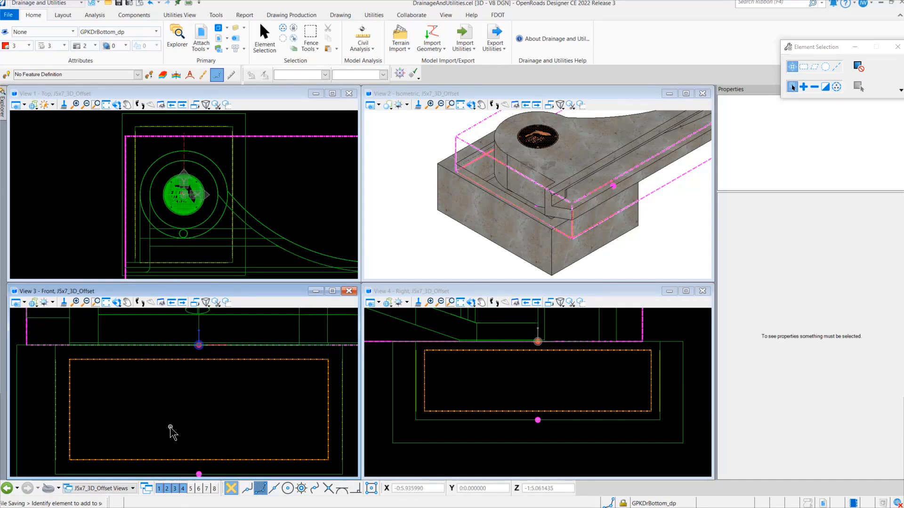
left_click(95, 302)
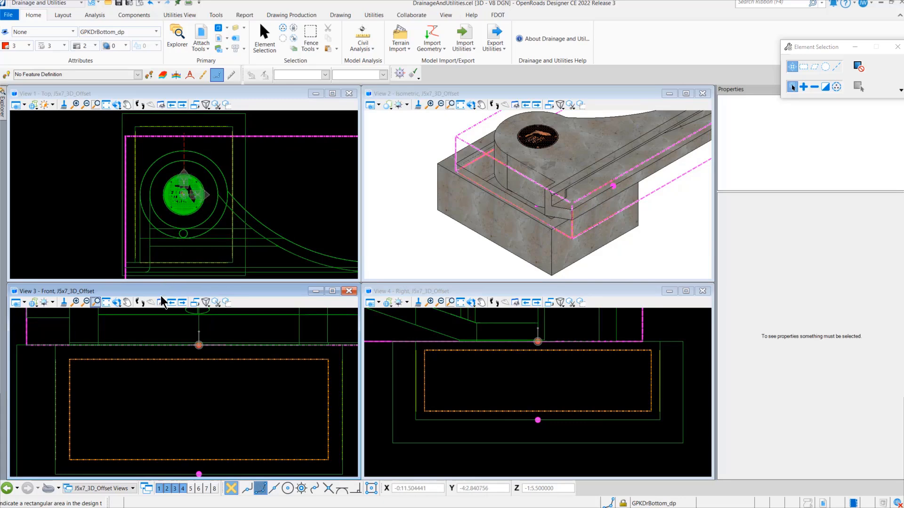
left_click(150, 303)
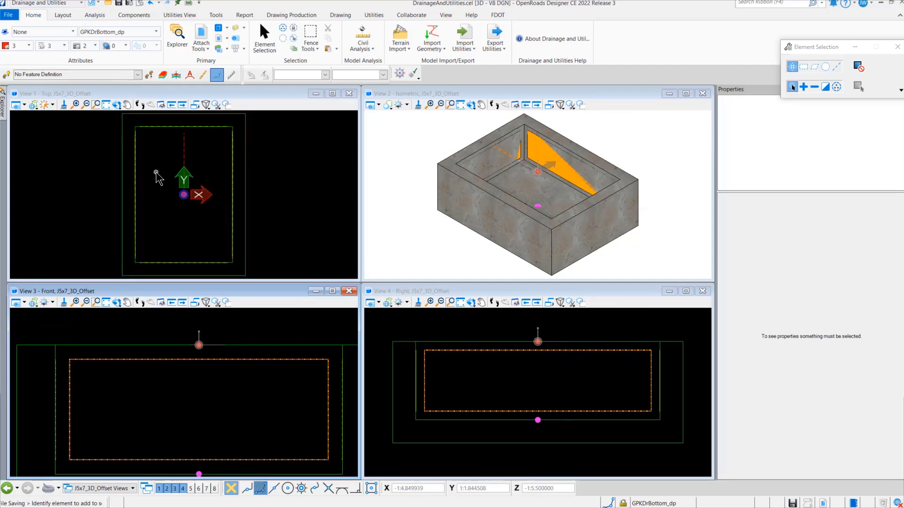
Step: Select the J bottom's four shapes and smart solid without the origin lines, and switch to the Drawing workflow
left_click_drag(168, 130, 206, 215)
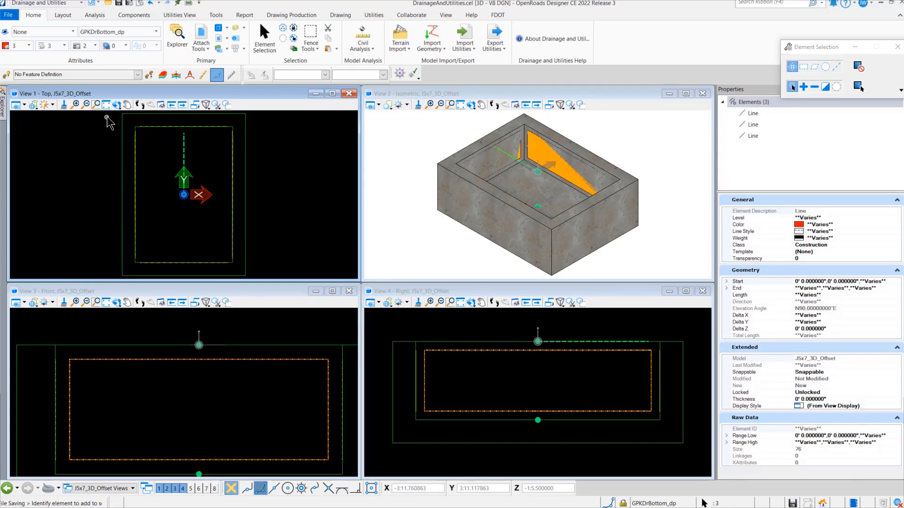
left_click_drag(110, 111, 258, 277)
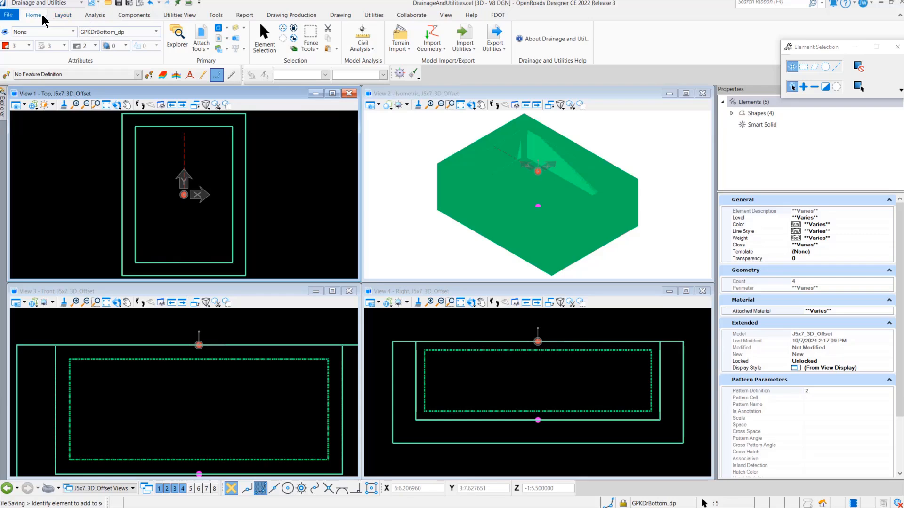
left_click(62, 16)
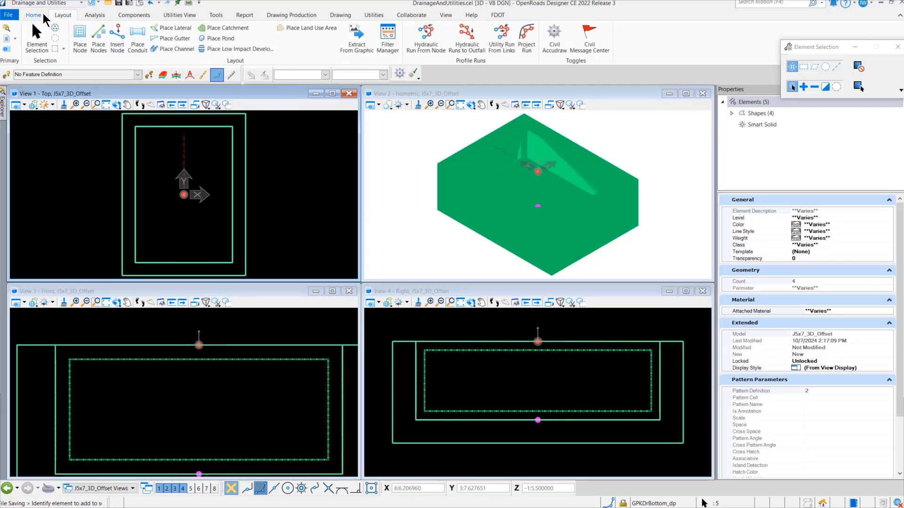
left_click(43, 14)
left_click(82, 4)
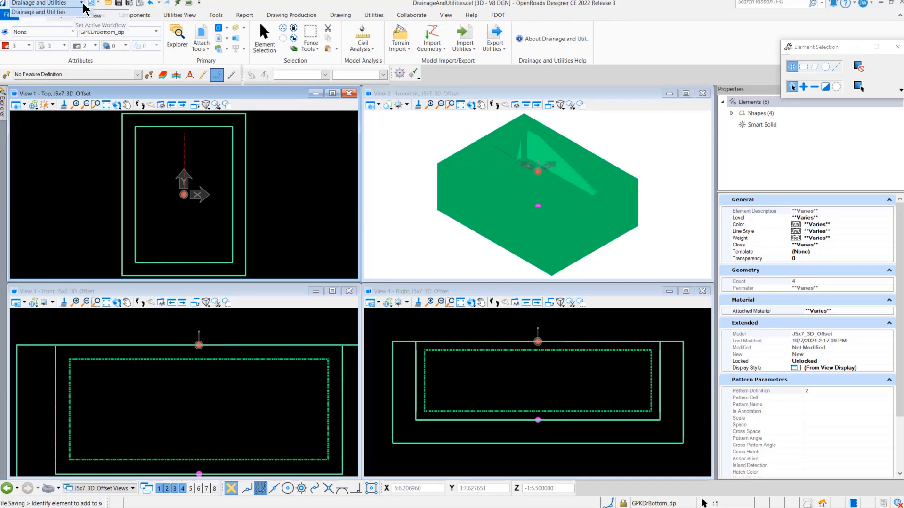
left_click(38, 64)
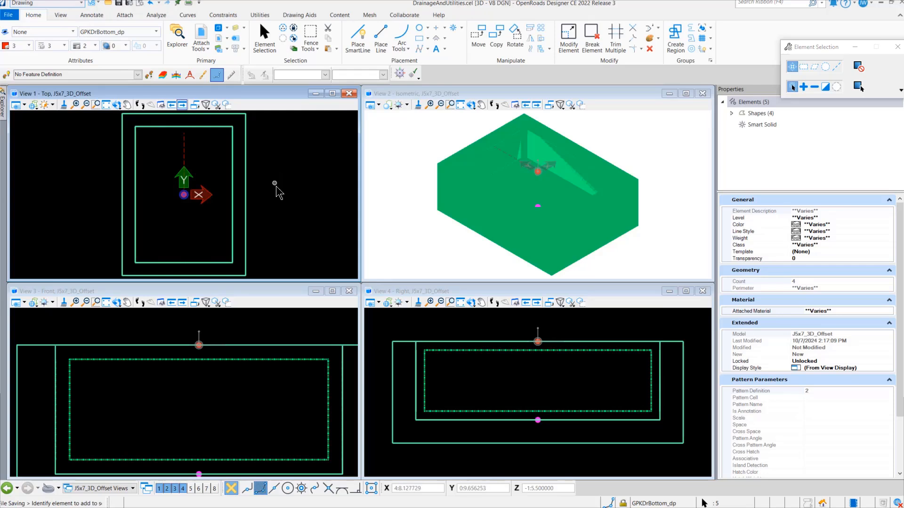
Step: Move the selected J bottom elements in the top view from the outer wall's lower edge midpoint to the lowest point of the curb inlet reference's outer arc
left_click(485, 50)
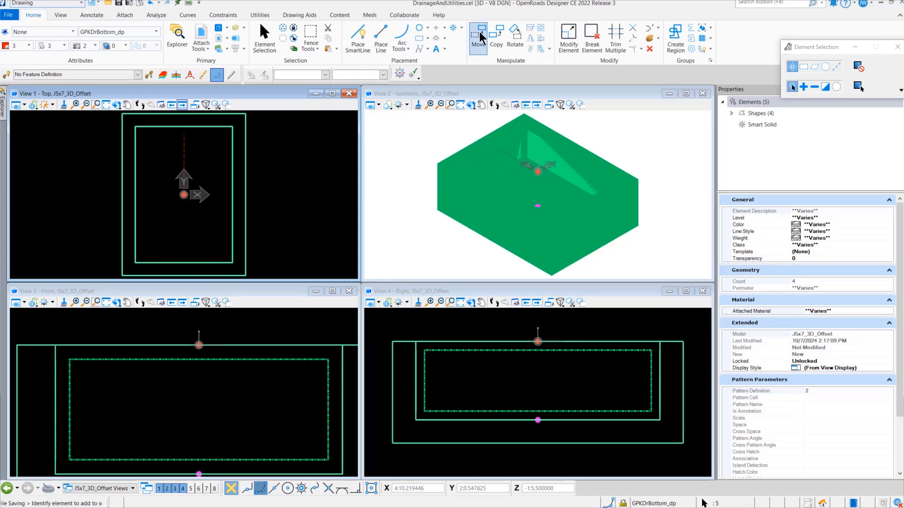
left_click(479, 38)
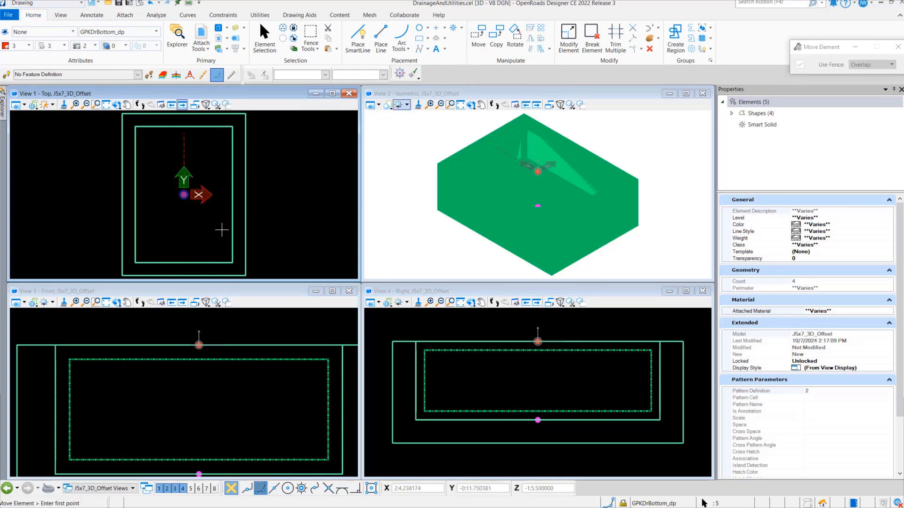
left_click(184, 276)
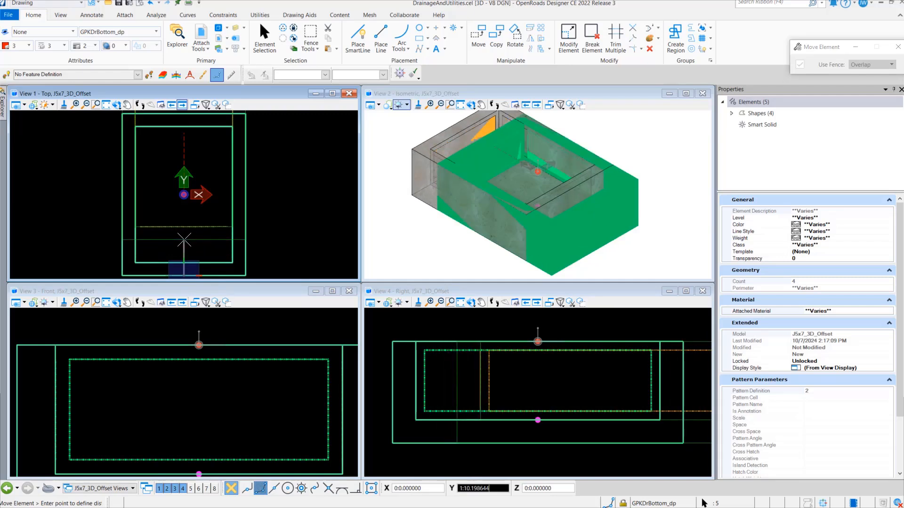
key("Return")
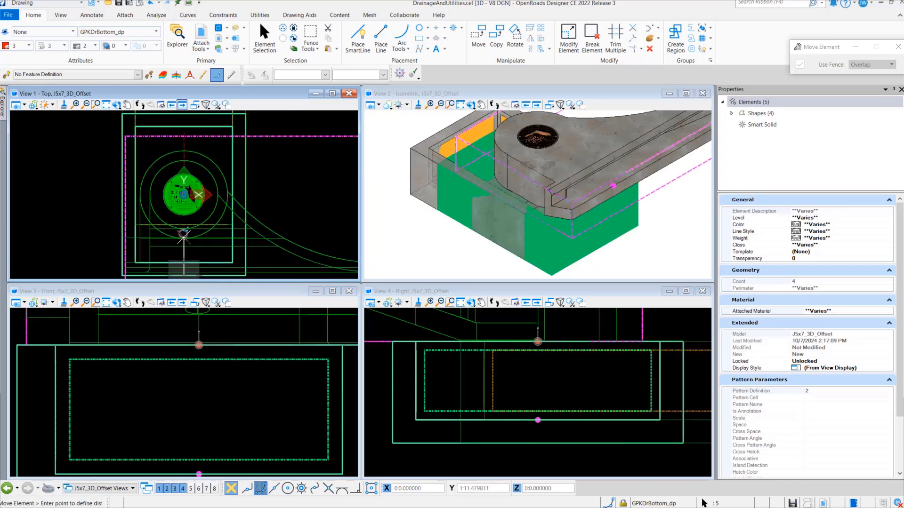
scroll(184, 242, "up", 4)
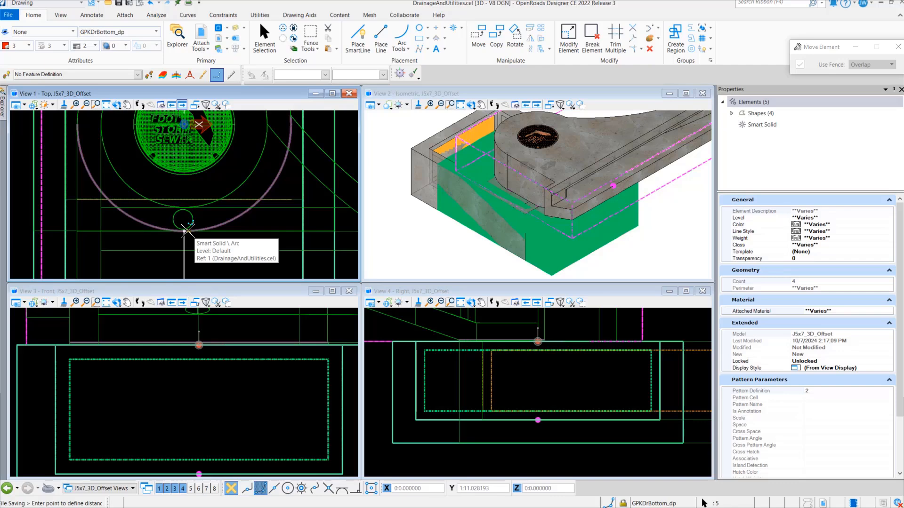
left_click(188, 231)
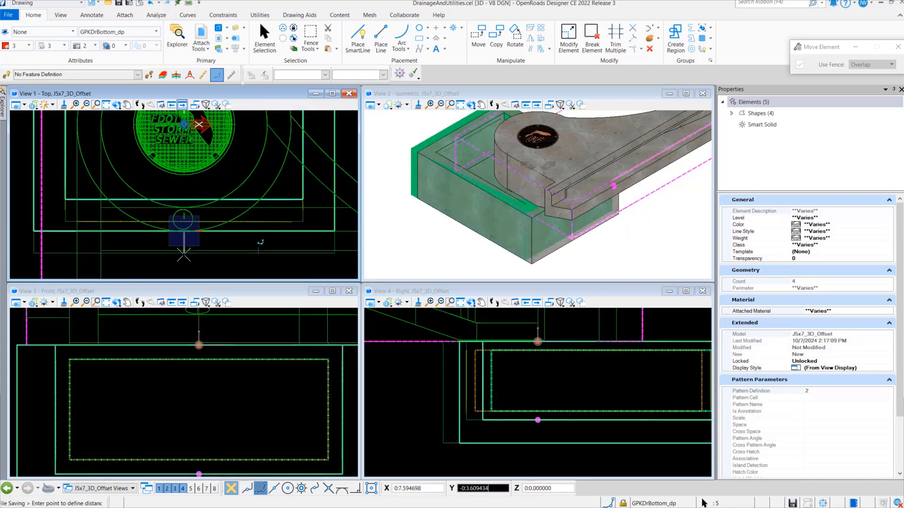
right_click(206, 265)
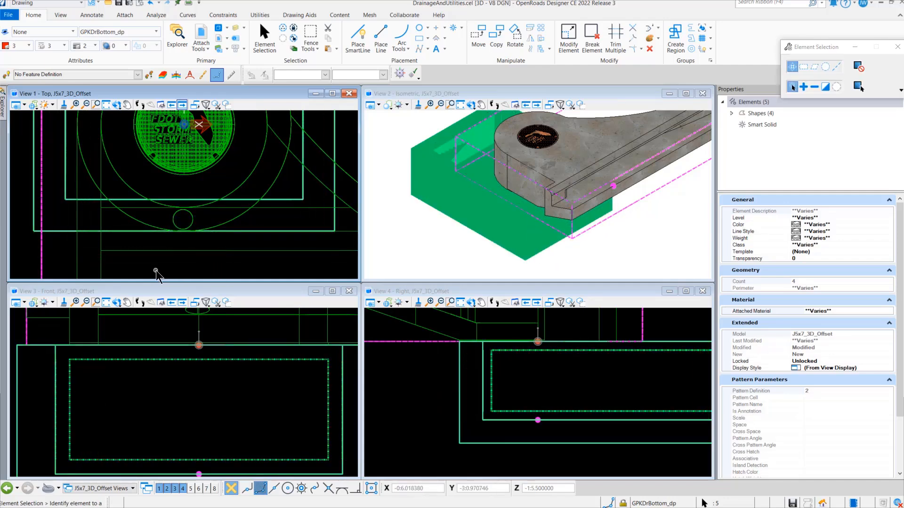
Step: Detach the T1CIR35_3D curb inlet reference from the offset J bottom model and save the cell library
scroll(191, 268, "down", 2)
scroll(216, 269, "down", 1)
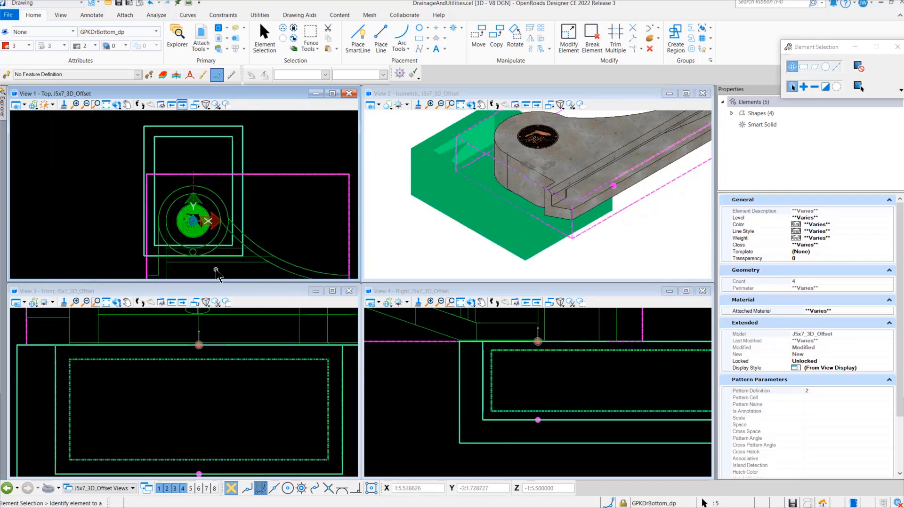
left_click(274, 143)
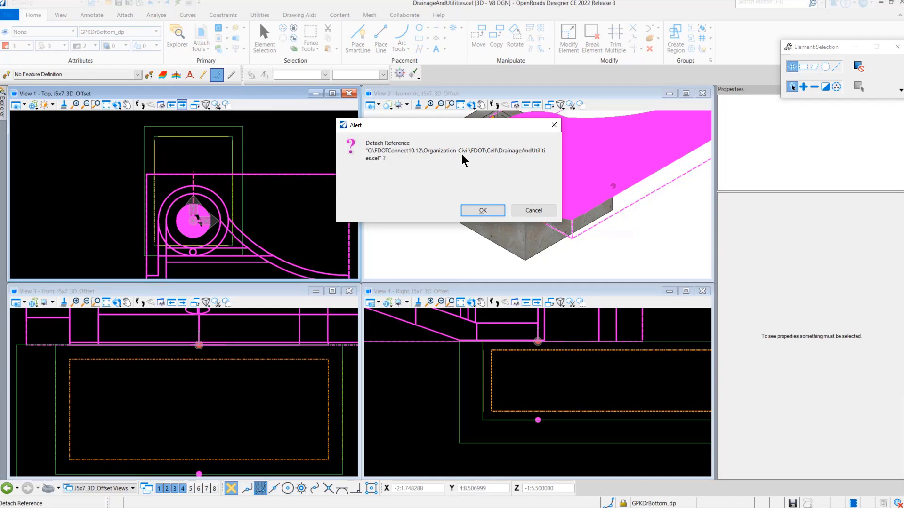
left_click(484, 211)
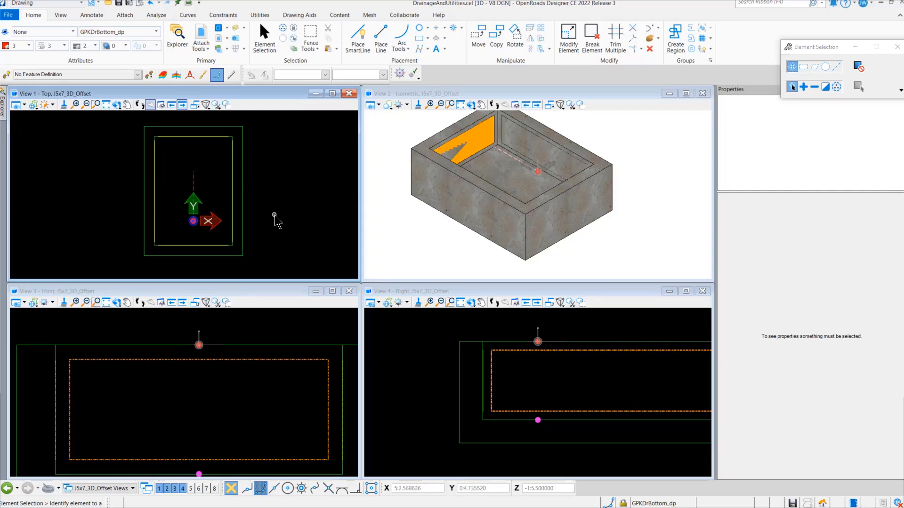
left_click(118, 3)
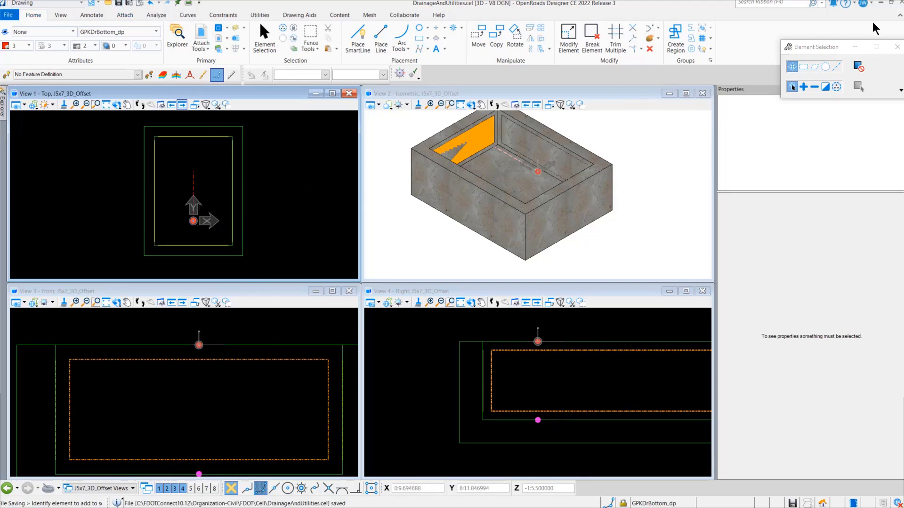
Step: Close the cell library session and open the element template manager in DRPRRD01.dgn
left_click(900, 4)
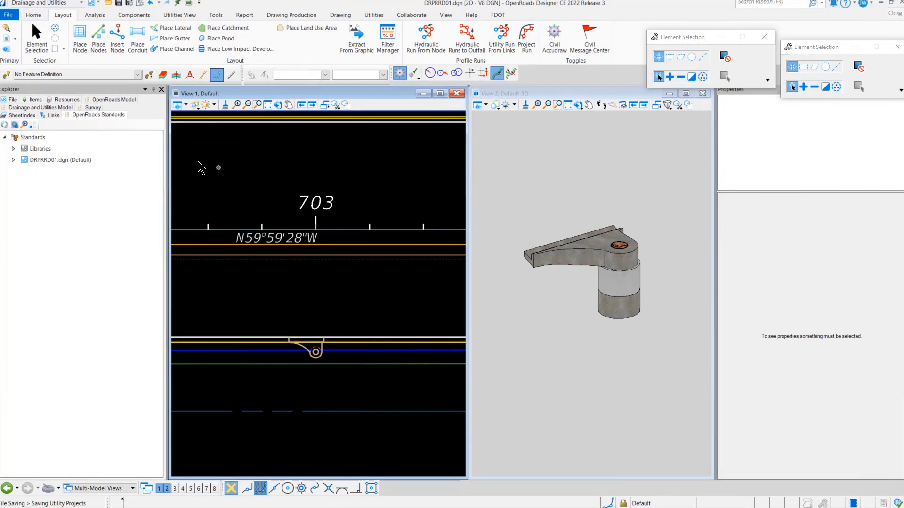
left_click(34, 14)
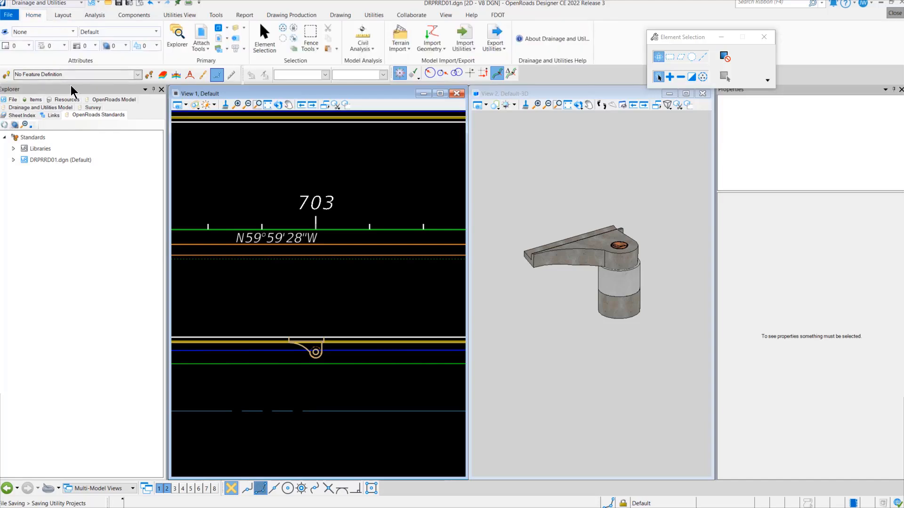
left_click(137, 74)
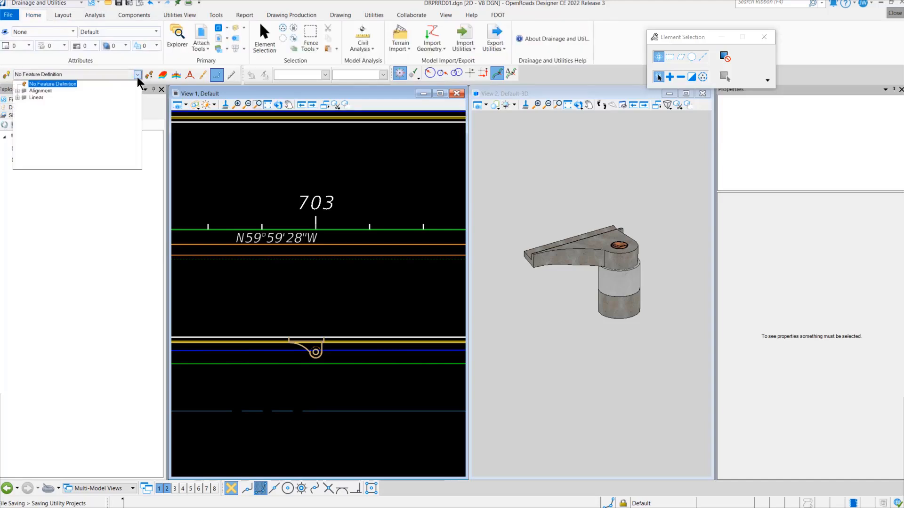
left_click(142, 73)
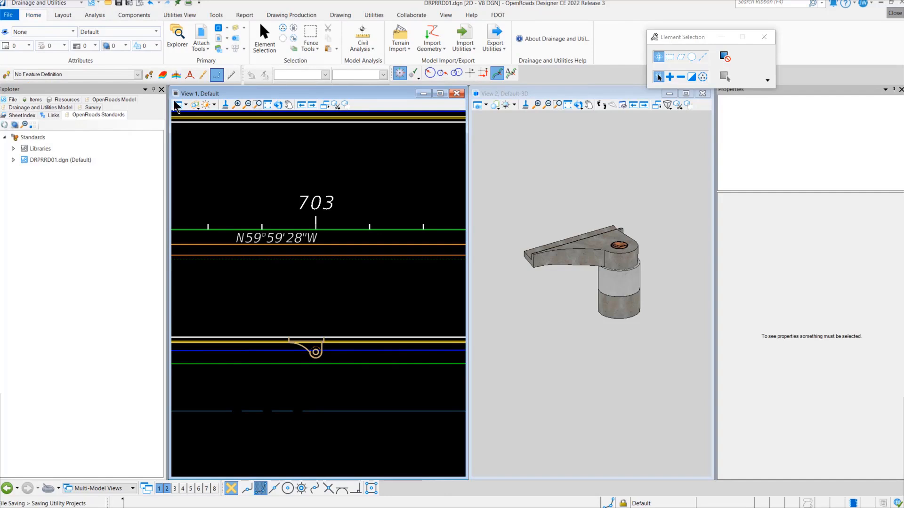
left_click(72, 31)
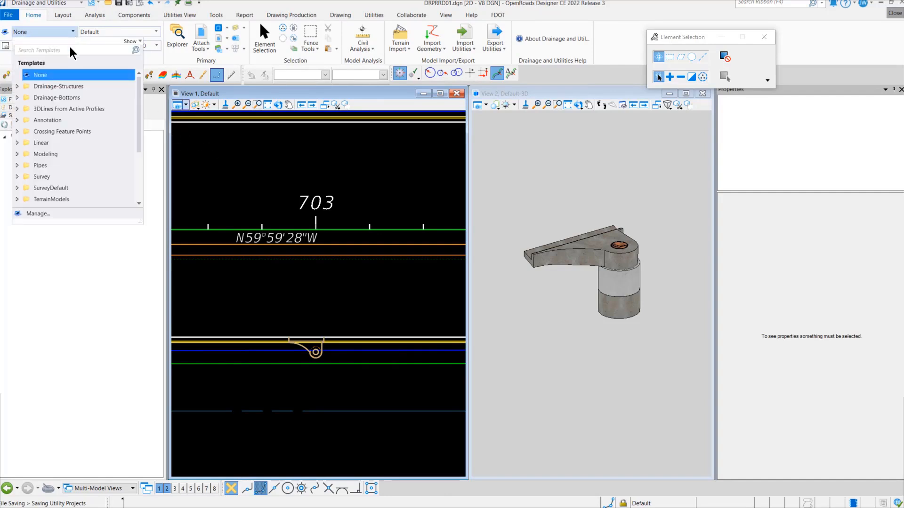
left_click(55, 213)
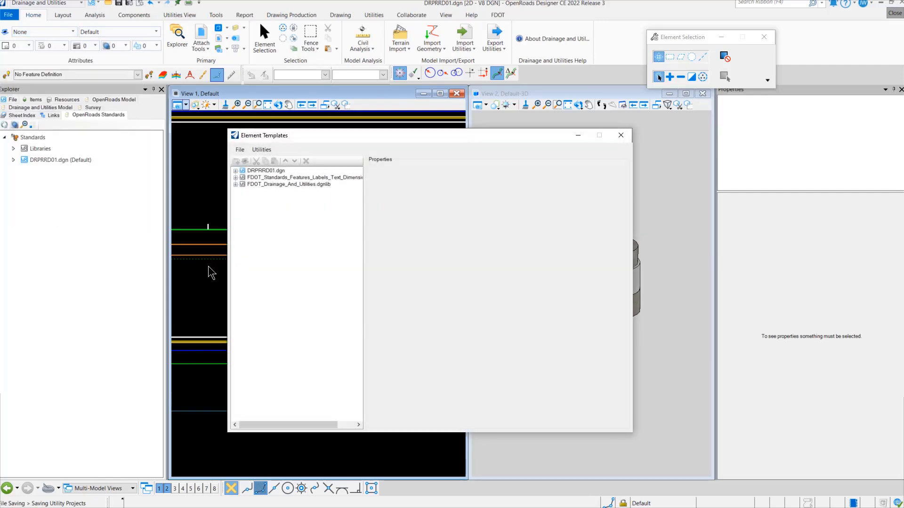
Step: Expand the Drainage-Bottoms template groups of both DRPRRD01.dgn and FDOT_Drainage_And_Utilities.dgnlib
left_click(235, 170)
left_click(243, 184)
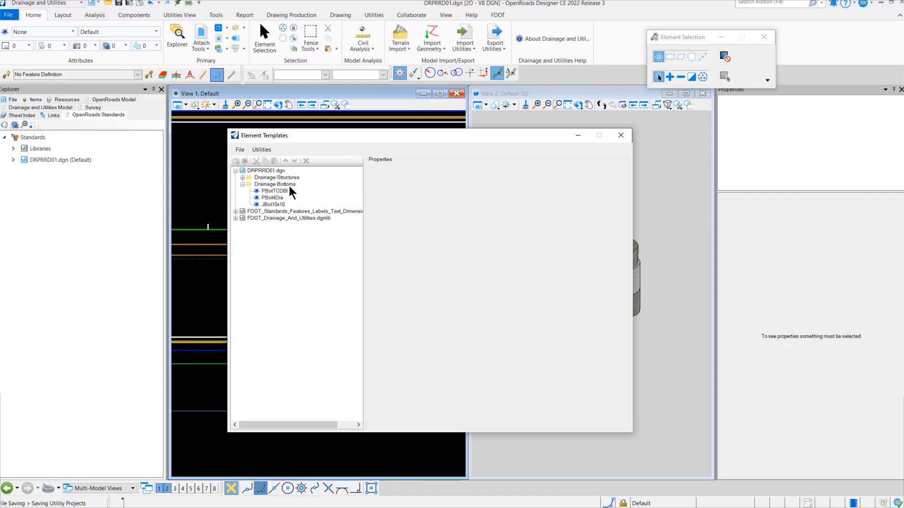
left_click(236, 218)
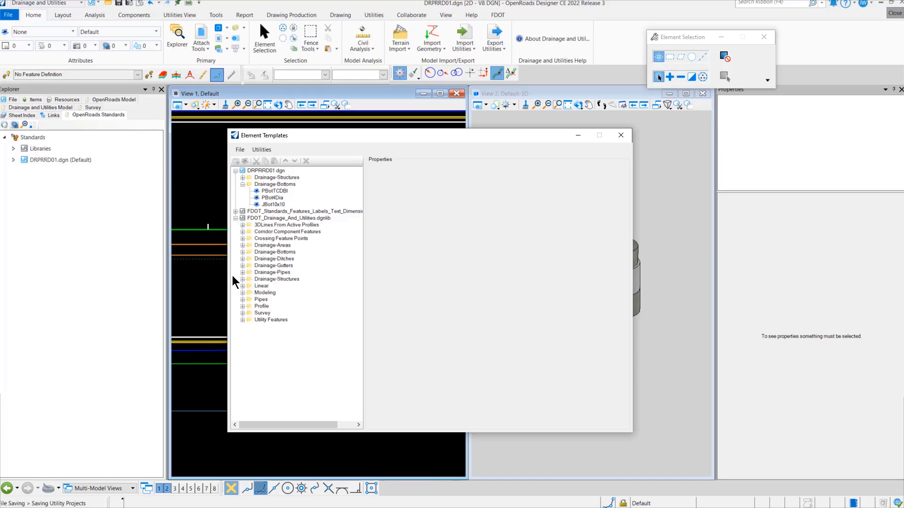
left_click(242, 252)
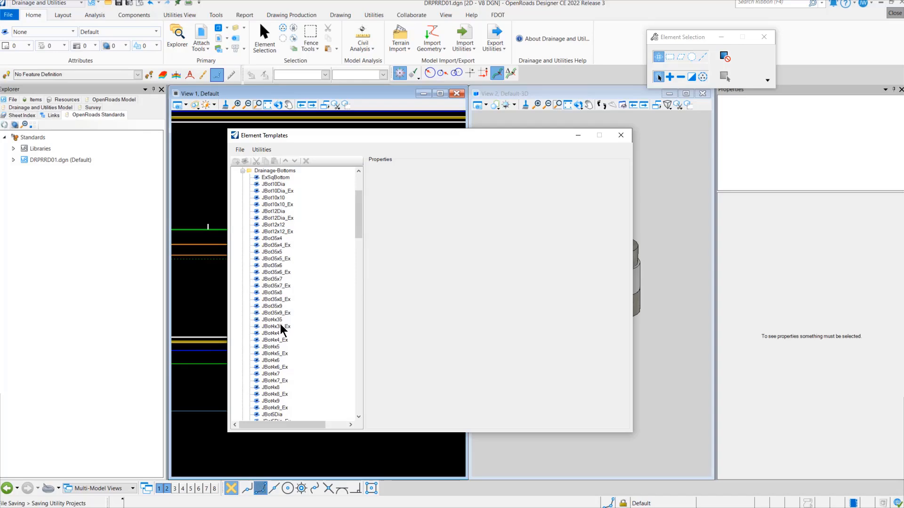
Step: Copy the JBot5x7 element template from the Drainage-Bottoms group of FDOT_Drainage_And_Utilities.dgnlib
scroll(299, 348, "down", 3)
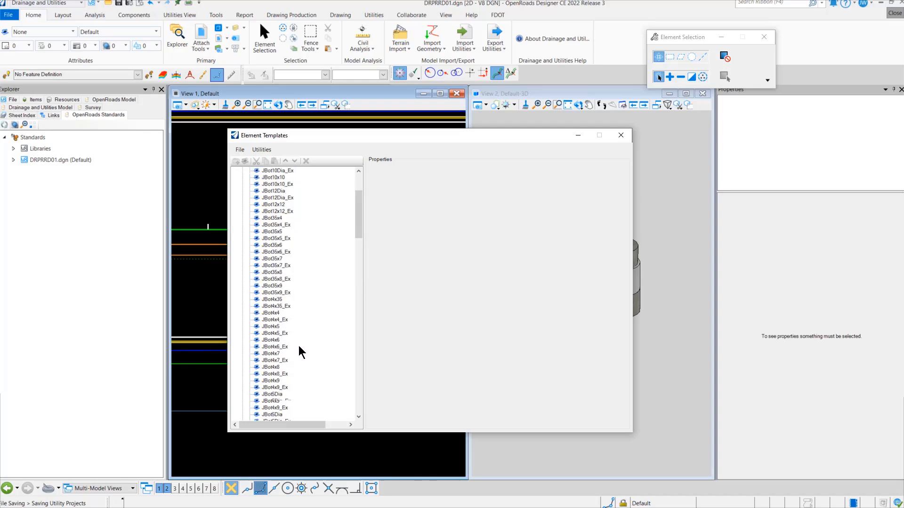
scroll(299, 352, "down", 3)
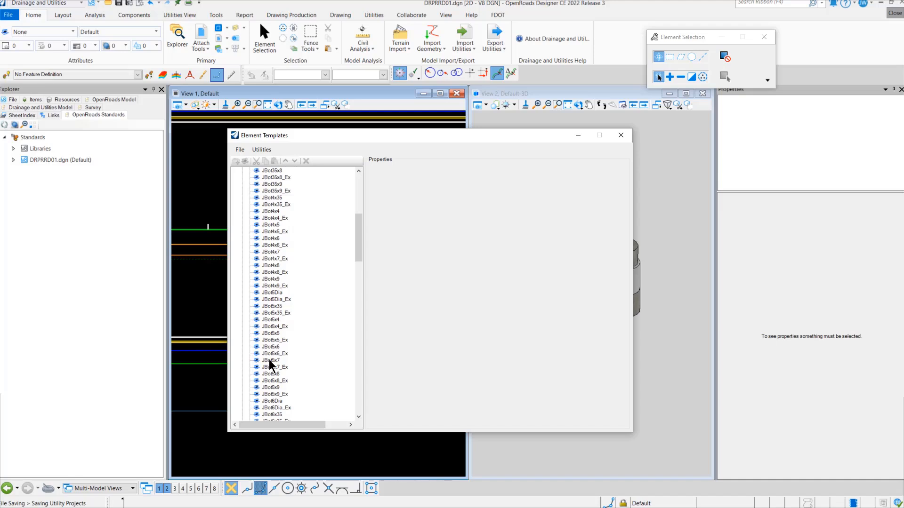
scroll(325, 337, "down", 17)
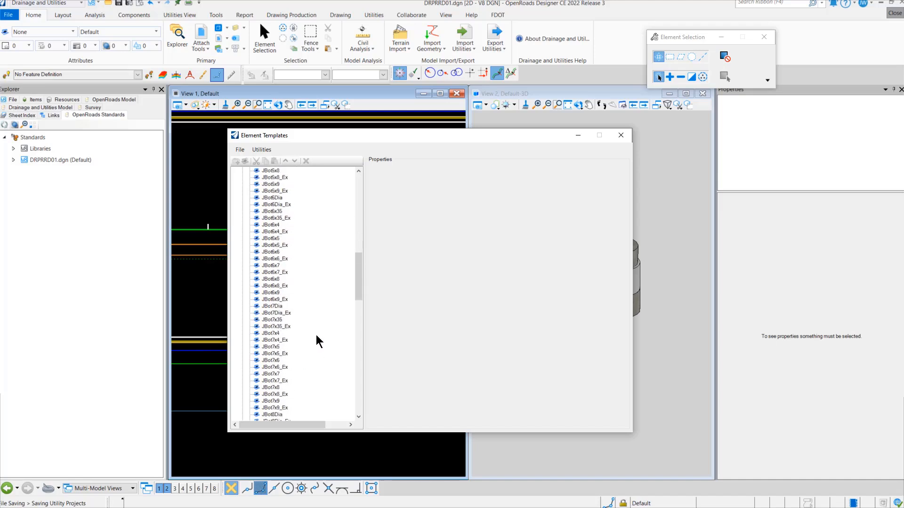
scroll(314, 335, "down", 20)
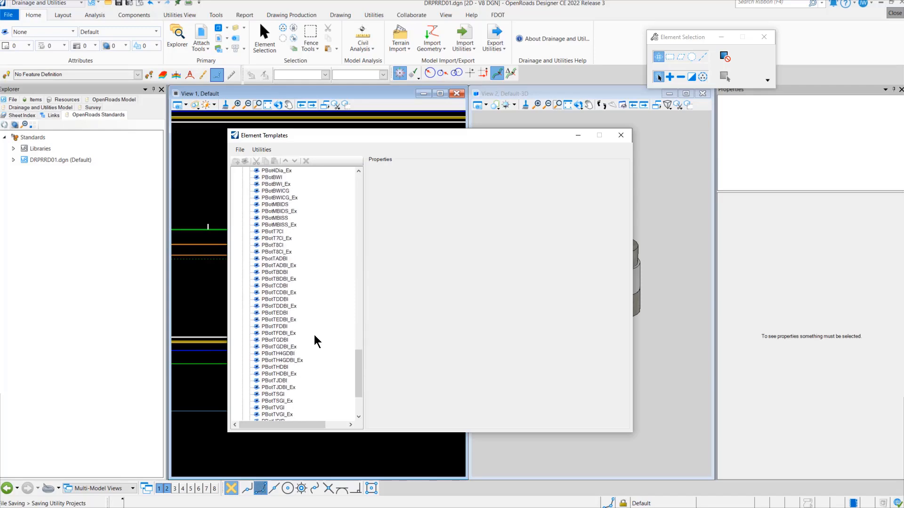
scroll(313, 334, "up", 2)
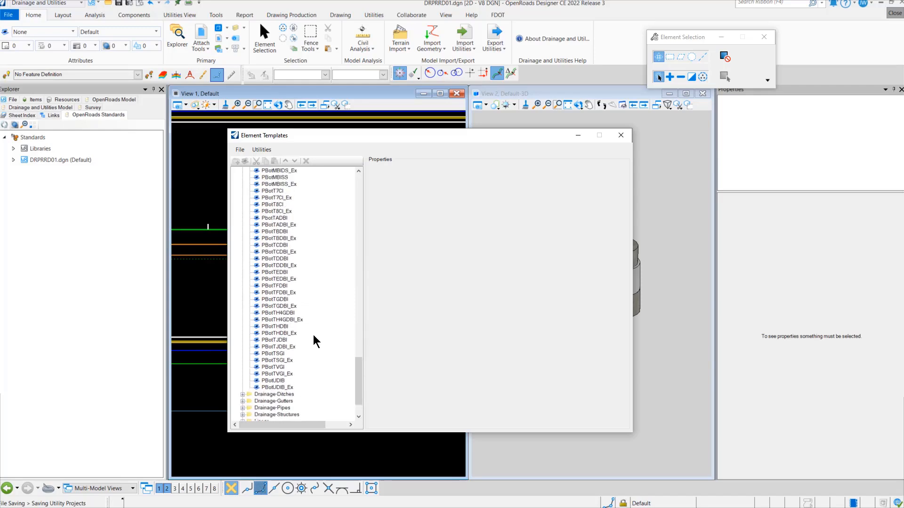
scroll(313, 334, "up", 11)
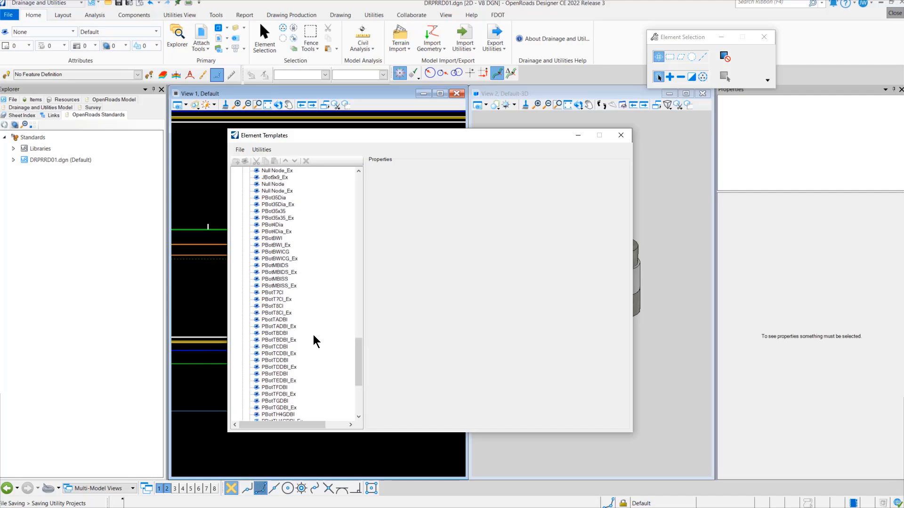
scroll(311, 338, "up", 5)
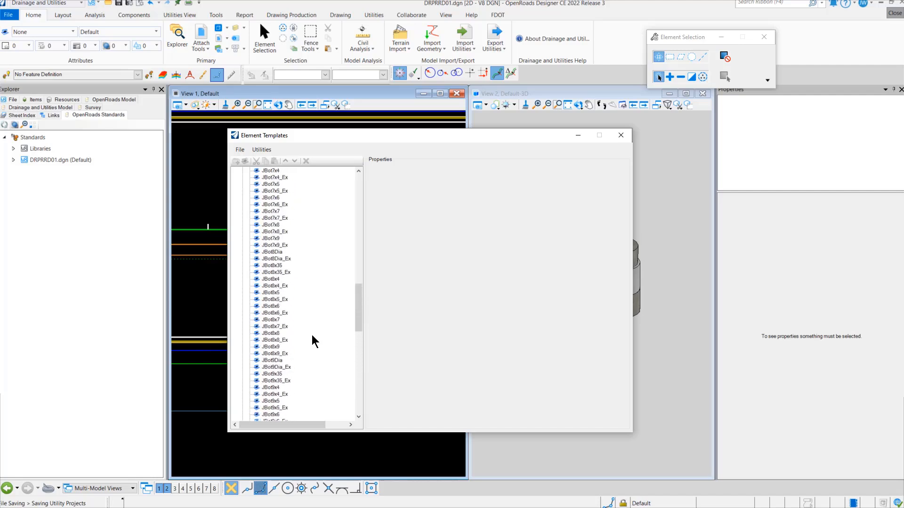
scroll(306, 321, "up", 7)
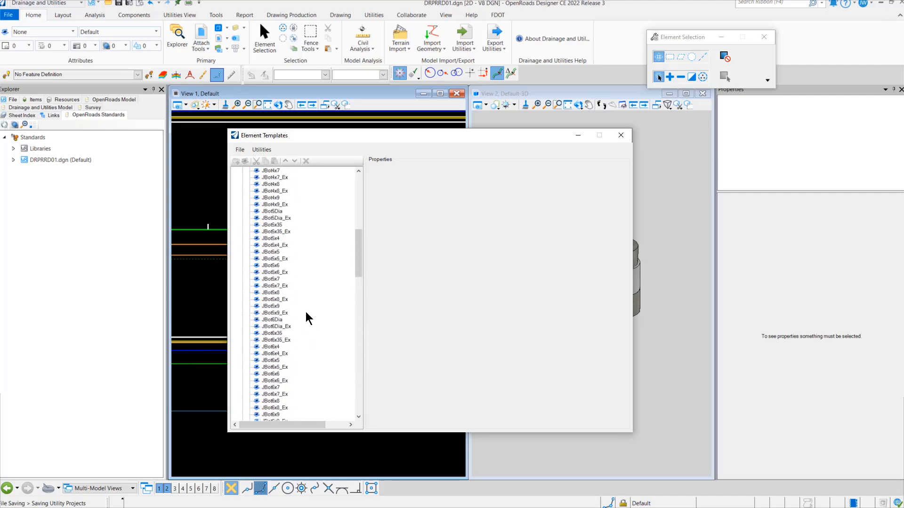
scroll(296, 288, "up", 1)
scroll(297, 284, "up", 1)
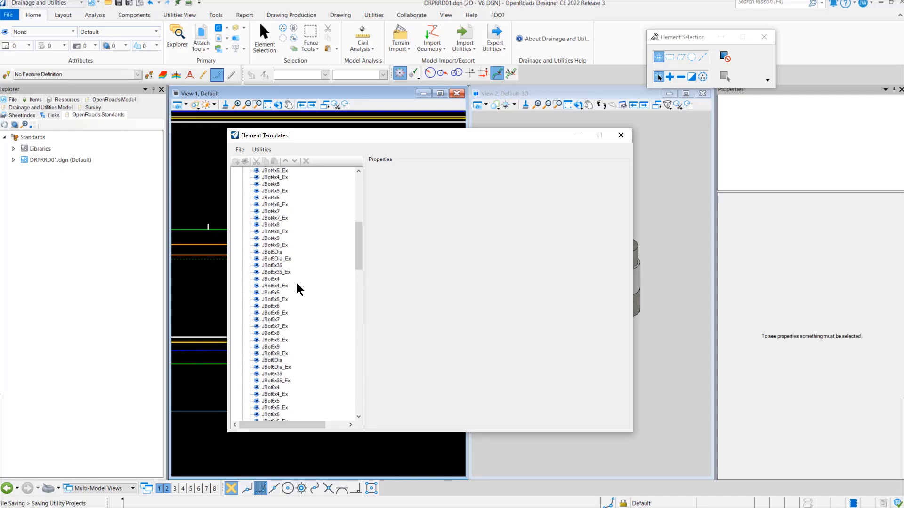
scroll(297, 284, "up", 1)
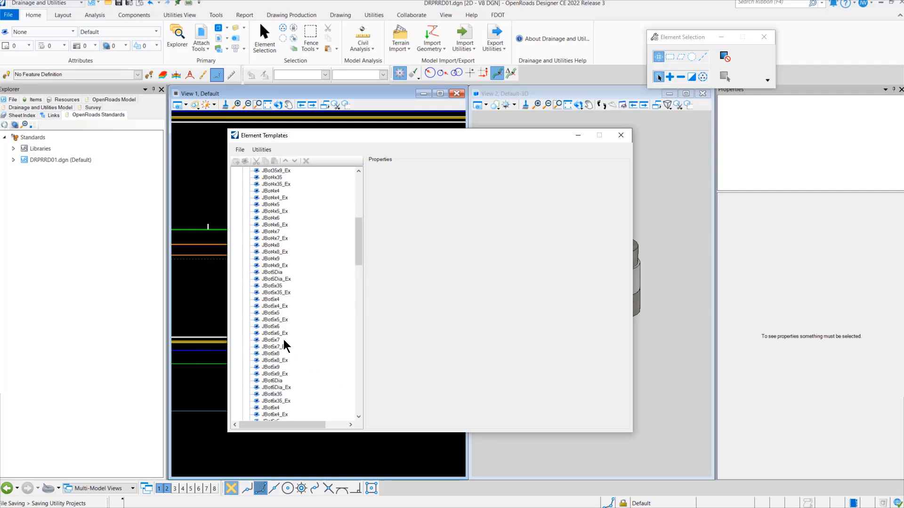
left_click(271, 340)
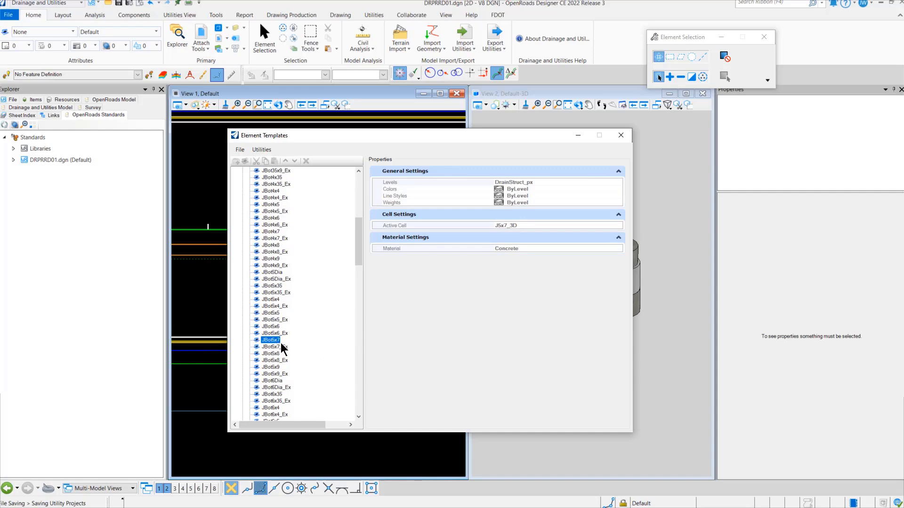
right_click(269, 339)
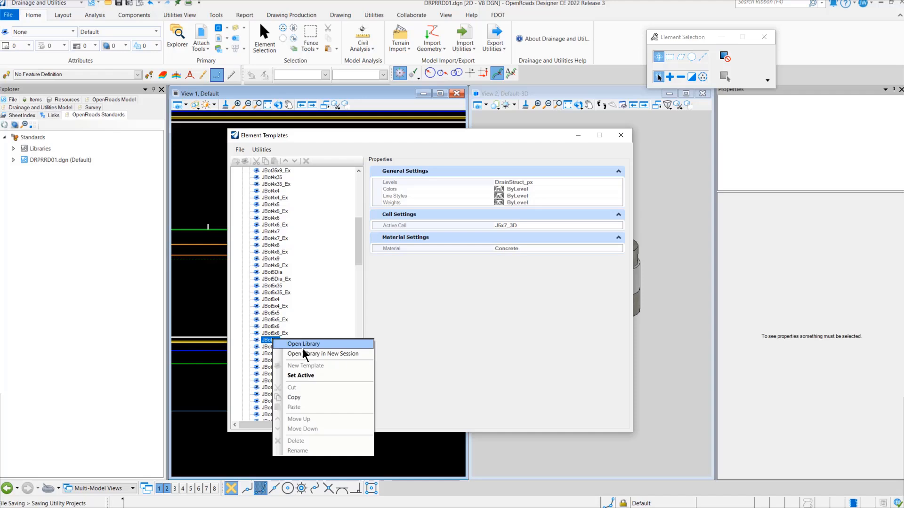
left_click(306, 398)
Step: Paste the copied JBot5x7 template into the Drainage-Bottoms group of DRPRRD01.dgn
left_click_drag(357, 263, 351, 205)
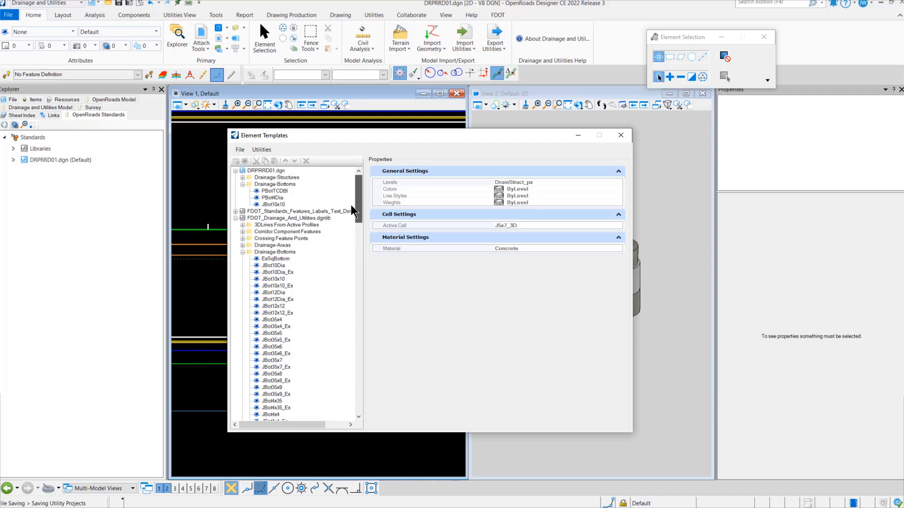
left_click(286, 184)
right_click(289, 183)
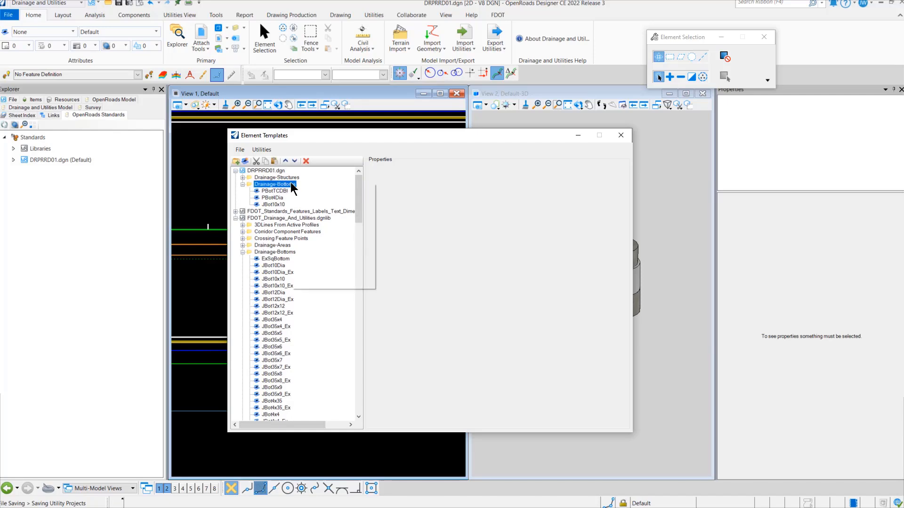
left_click(323, 228)
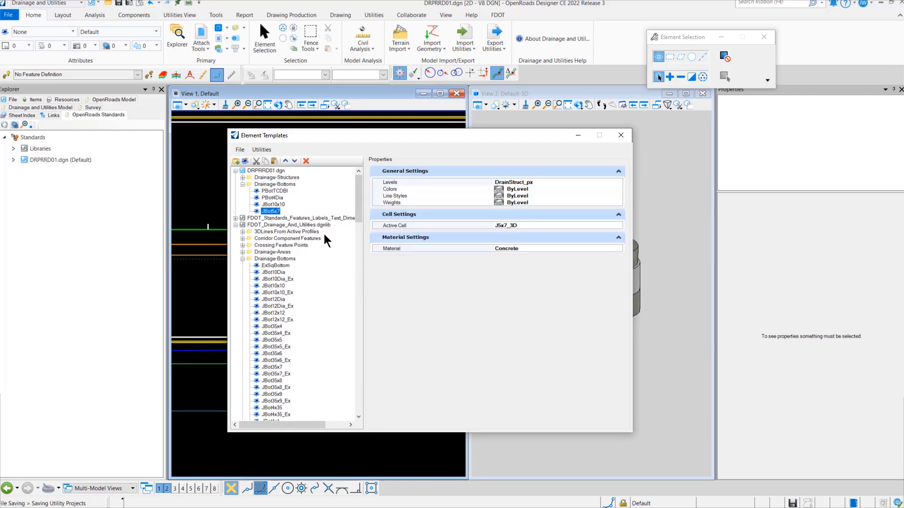
Step: Rename the pasted JBot5x7 template in the Drainage-Bottoms group of DRPRRD01.dgn as JBot5x7Offset
left_click(282, 211)
type("0")
type("ffset")
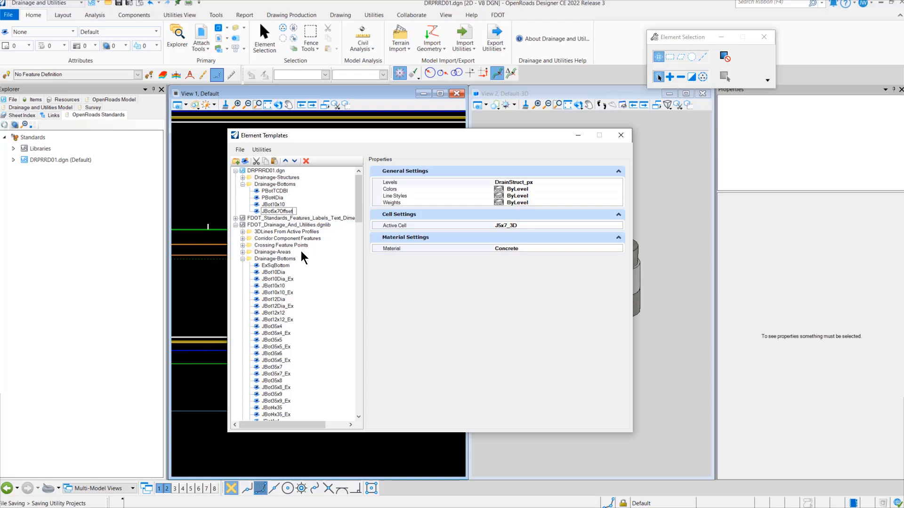
left_click(312, 210)
Step: Search the active cell choices of the JBot5x7Offset template for the offset 5x7 cell, and close the element template manager
left_click(582, 226)
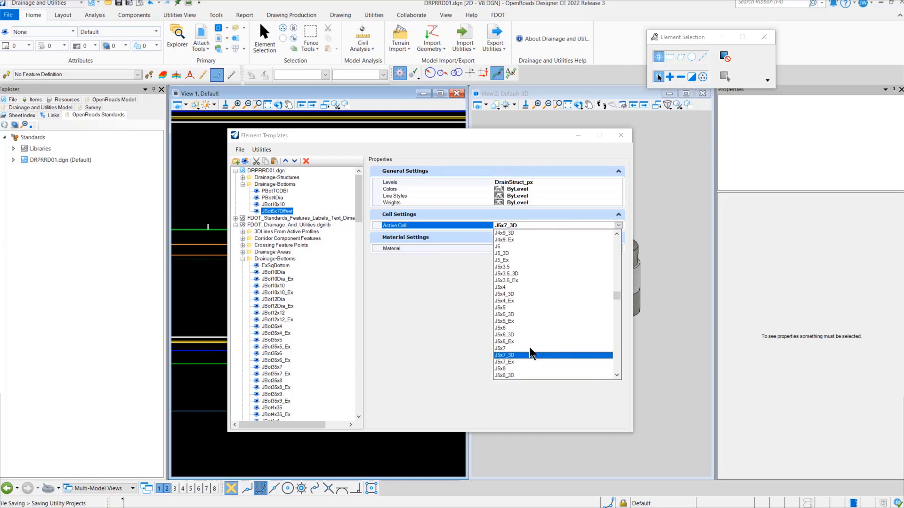
scroll(531, 352, "down", 2)
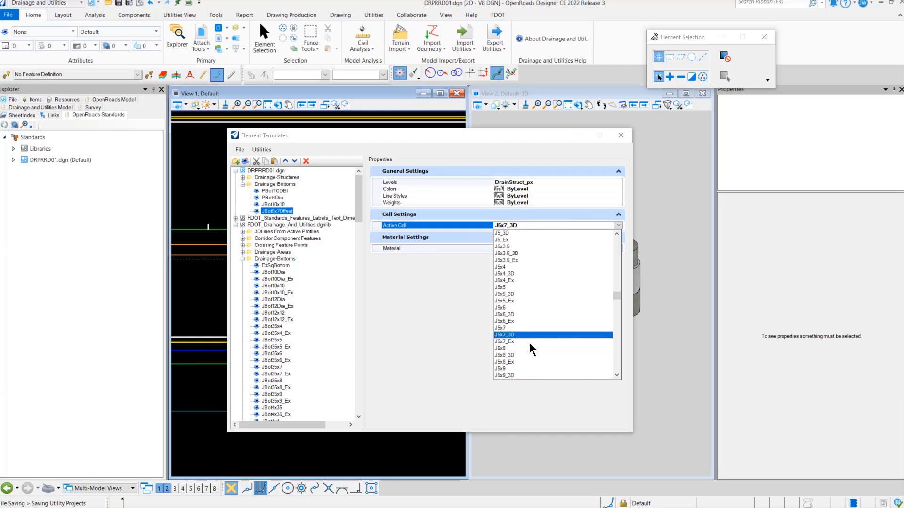
scroll(527, 340, "down", 7)
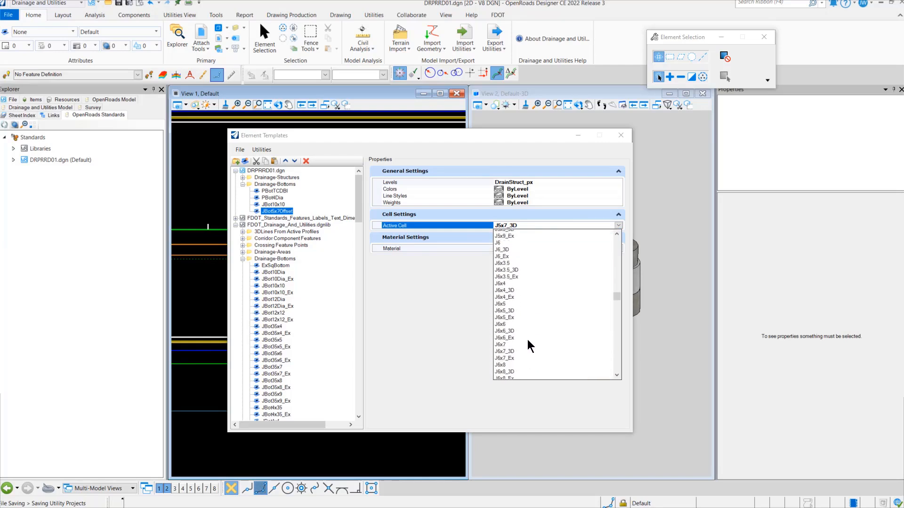
scroll(527, 339, "down", 17)
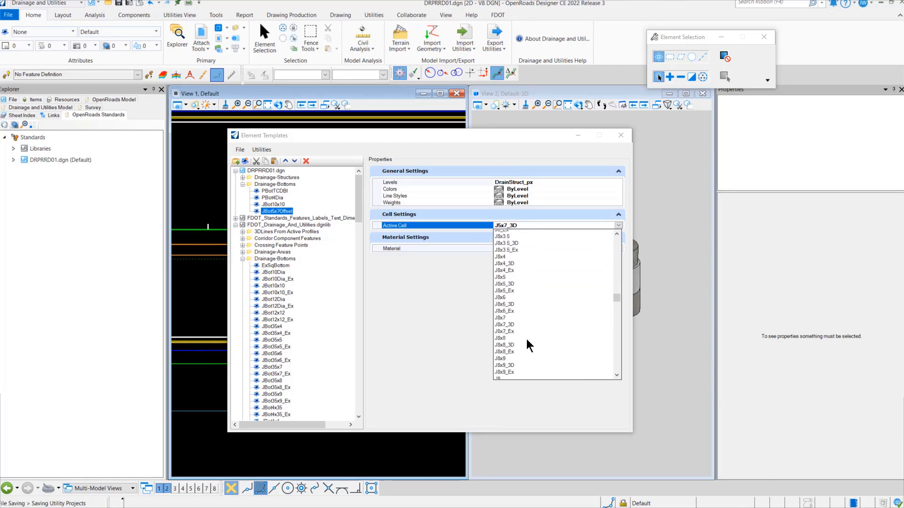
scroll(526, 339, "down", 17)
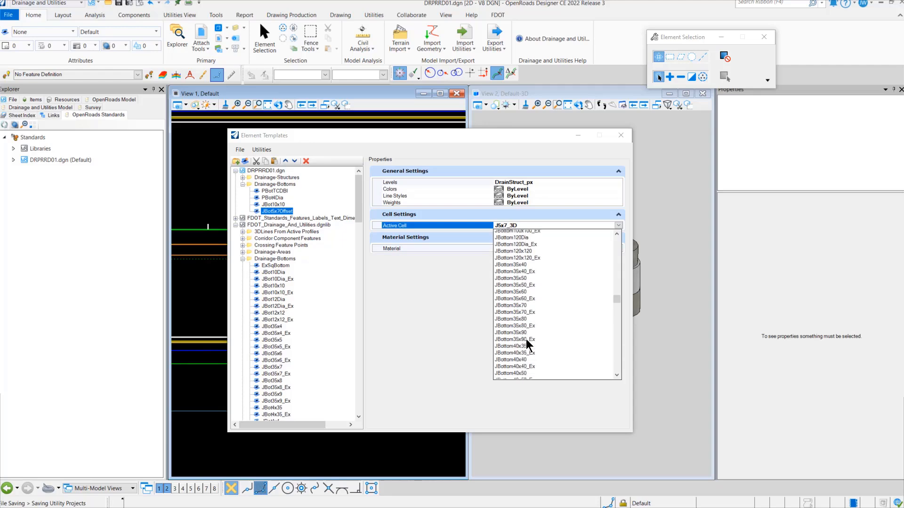
scroll(526, 345, "down", 13)
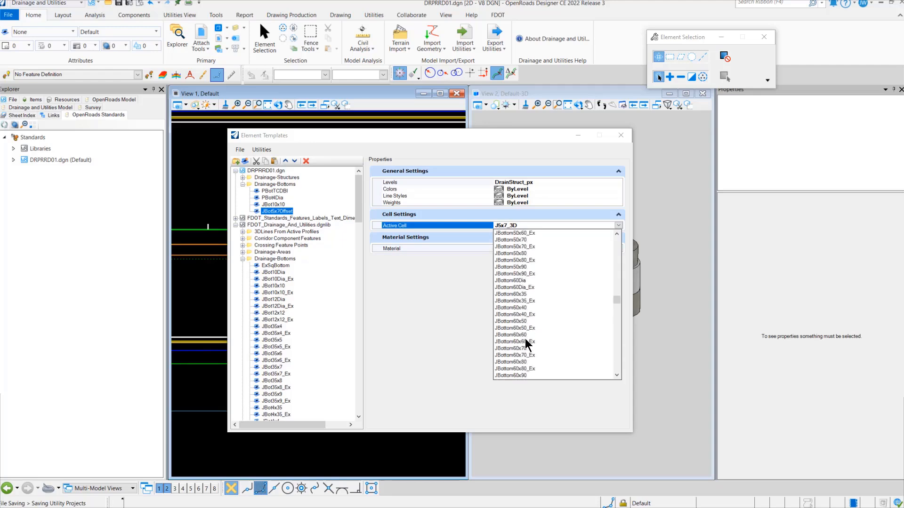
scroll(525, 345, "up", 20)
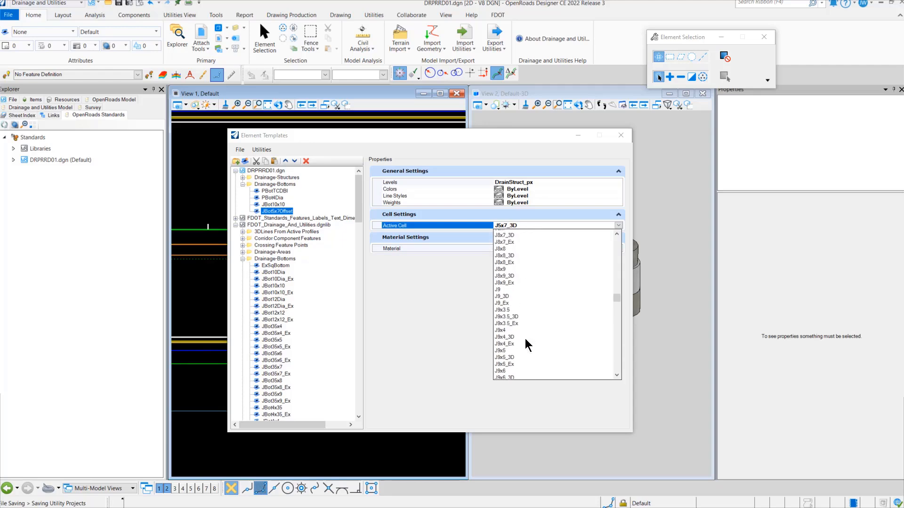
scroll(525, 338, "up", 20)
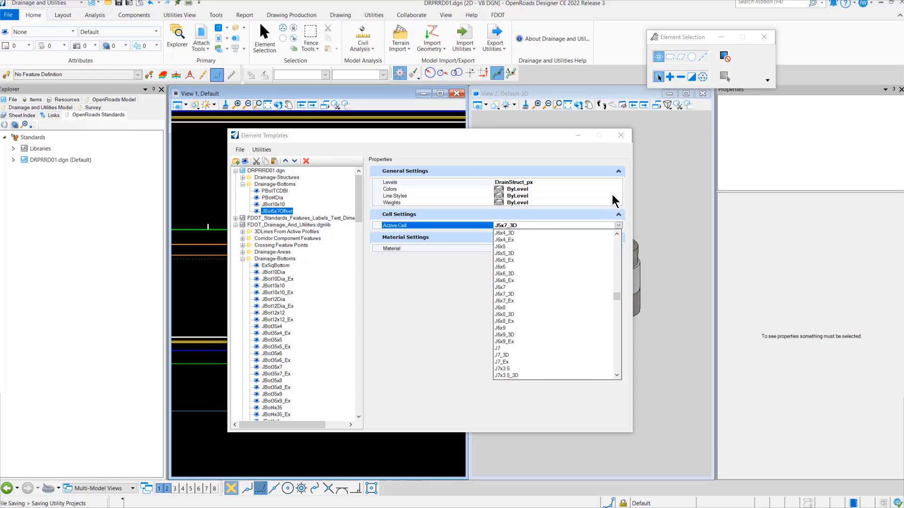
left_click(621, 135)
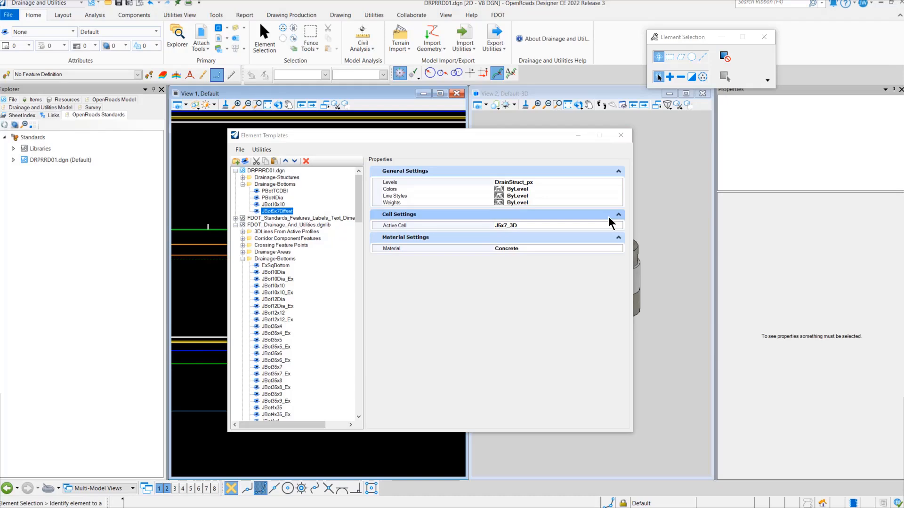
left_click(621, 136)
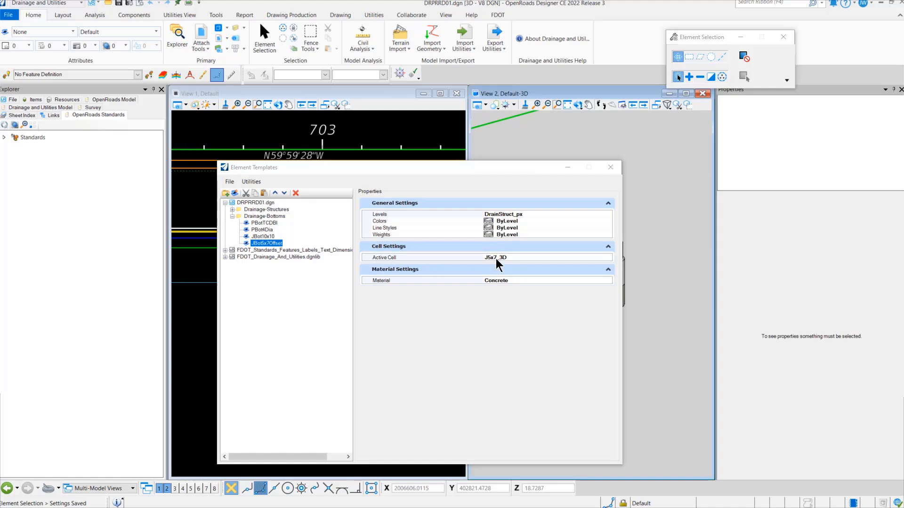
Step: Set the active cell of the JBot5x7Offset template to J5x7_3D_Offset and close the element template manager
left_click(608, 258)
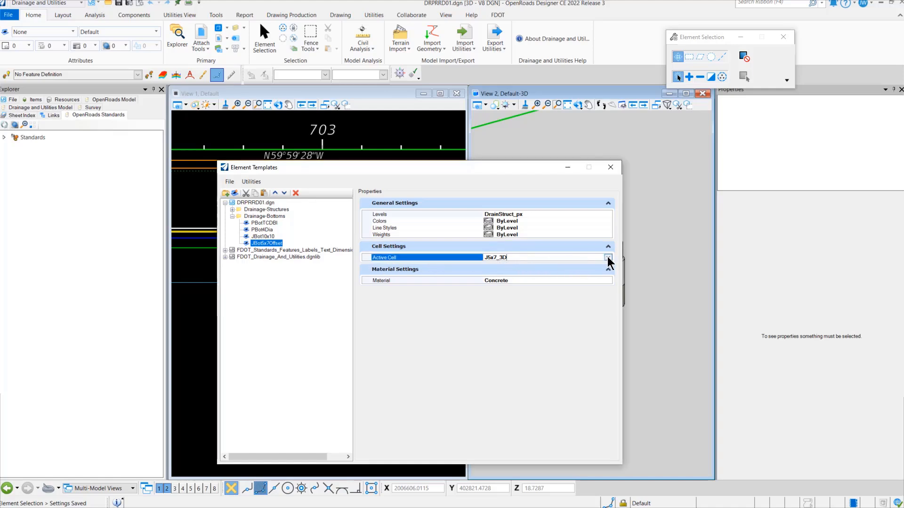
left_click(608, 258)
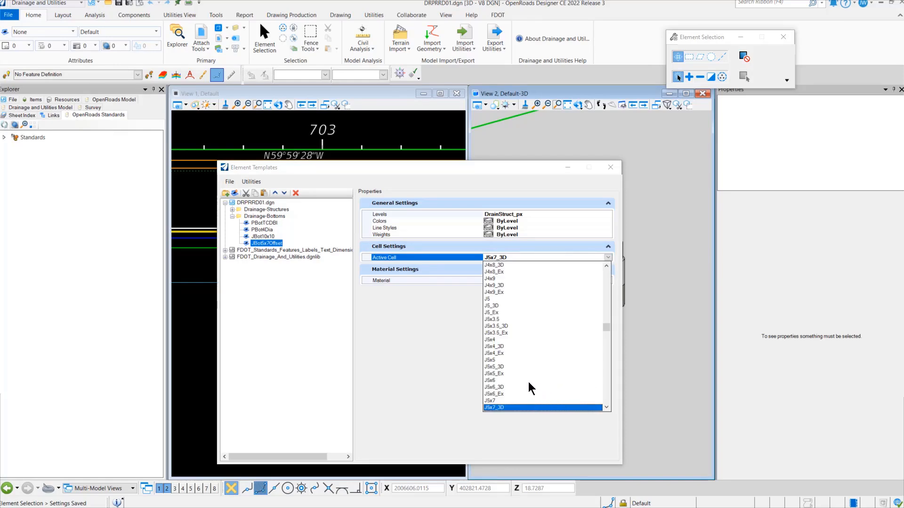
scroll(524, 381, "down", 1)
scroll(526, 380, "down", 1)
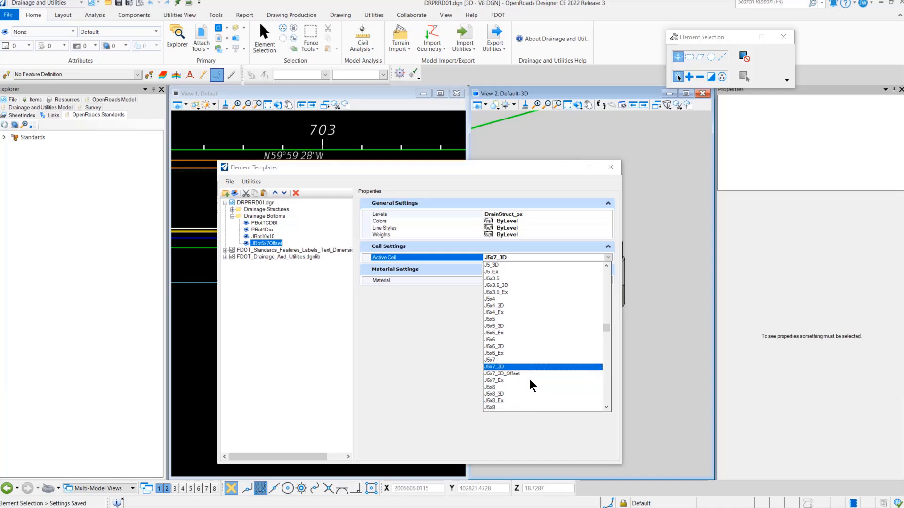
left_click(509, 373)
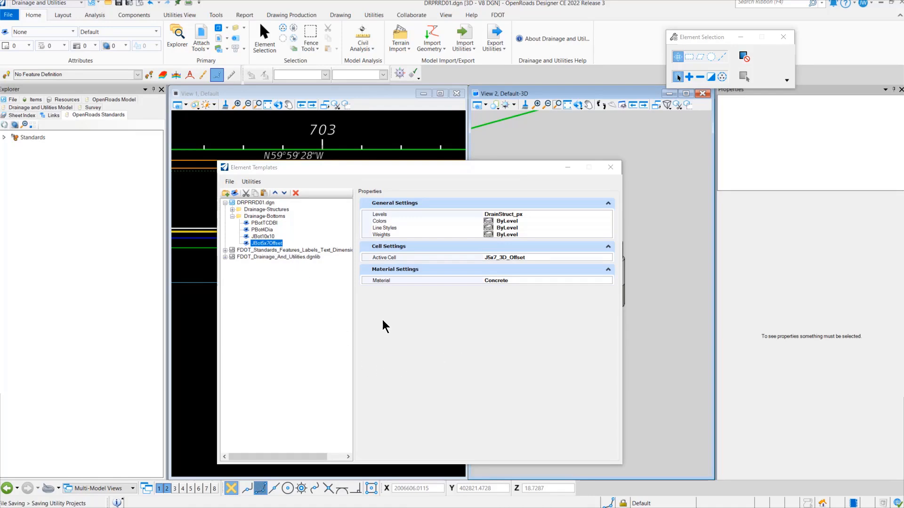
left_click(232, 216)
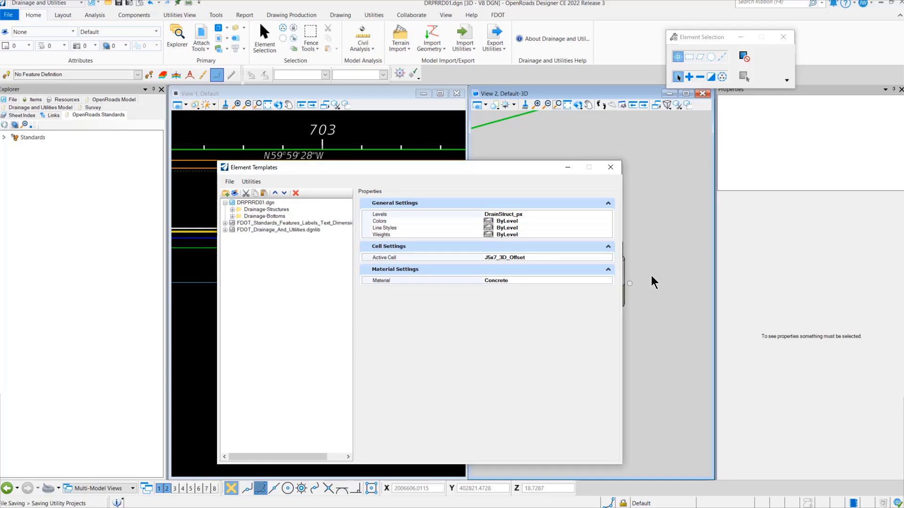
left_click(610, 174)
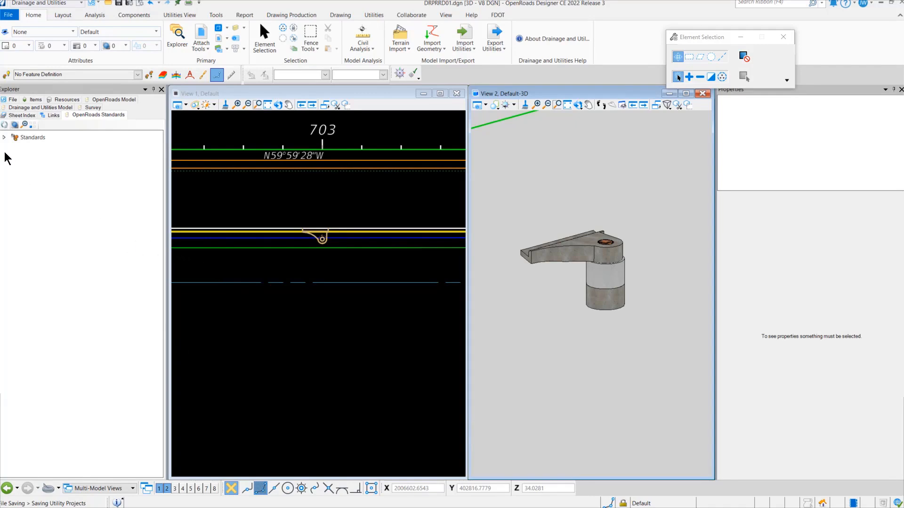
Step: Expand the feature symbologies of DRPRRD01.dgn down to the StormWaterNode groups under Point and Solid, including the Point Curb group
left_click(4, 137)
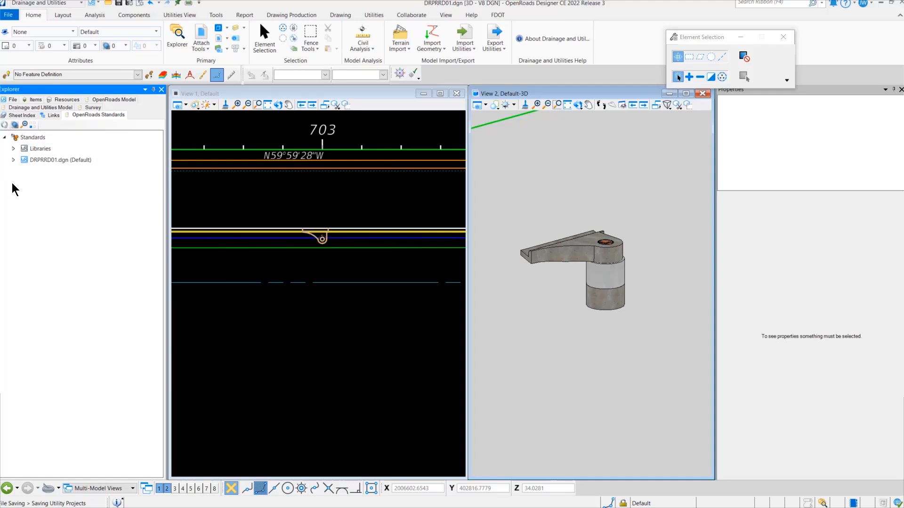
left_click(13, 160)
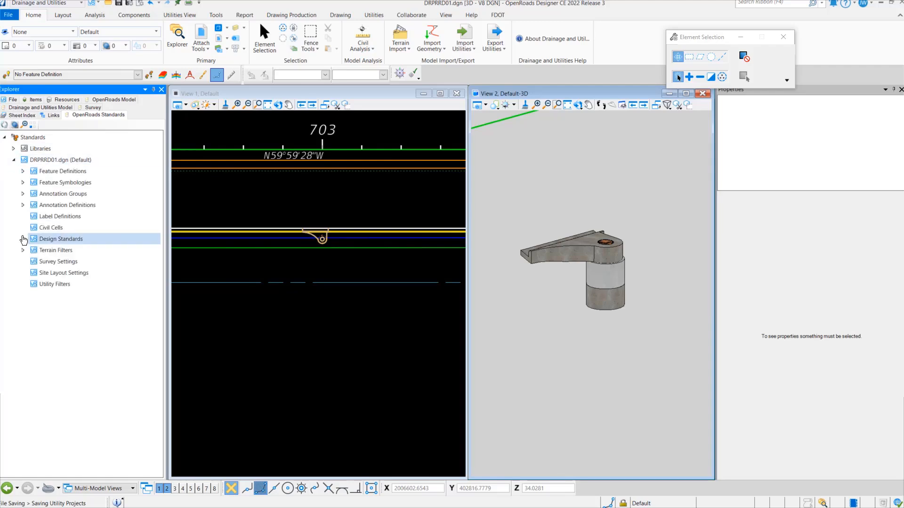
left_click(23, 182)
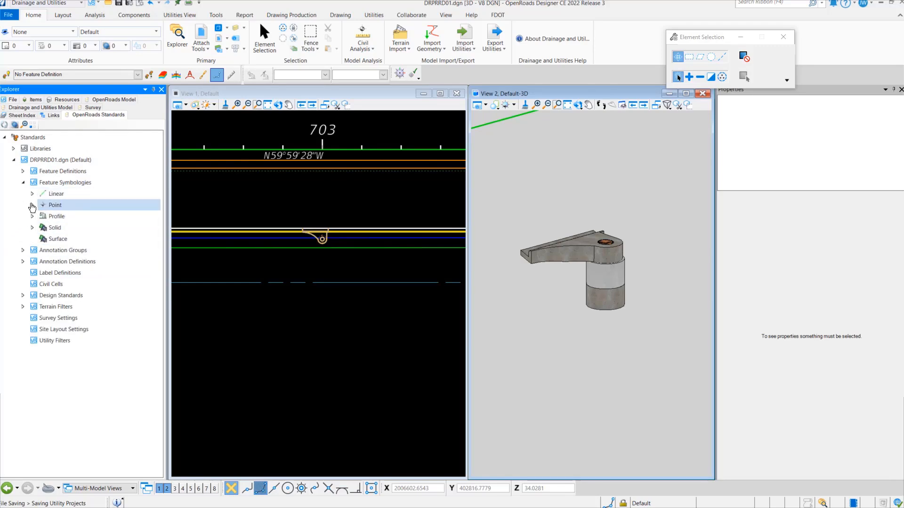
left_click(32, 206)
left_click(31, 239)
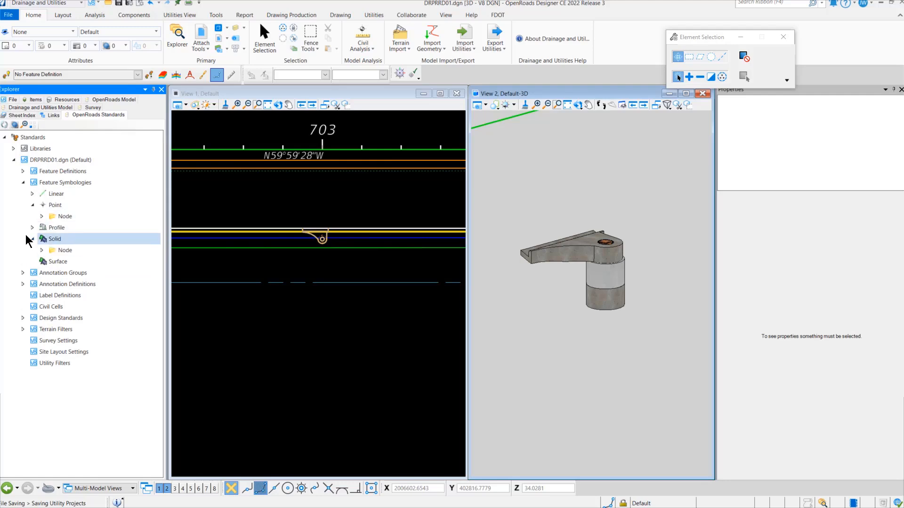
left_click(42, 216)
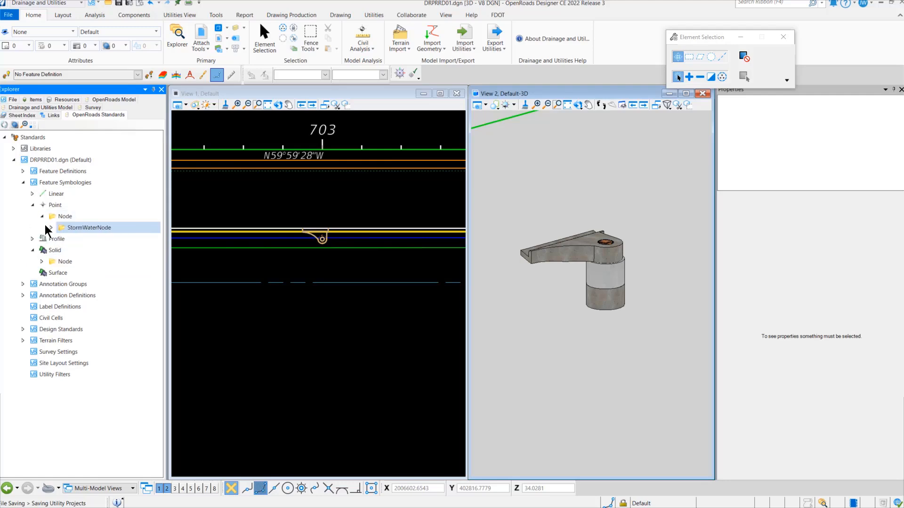
left_click(42, 261)
left_click(51, 272)
left_click(71, 228)
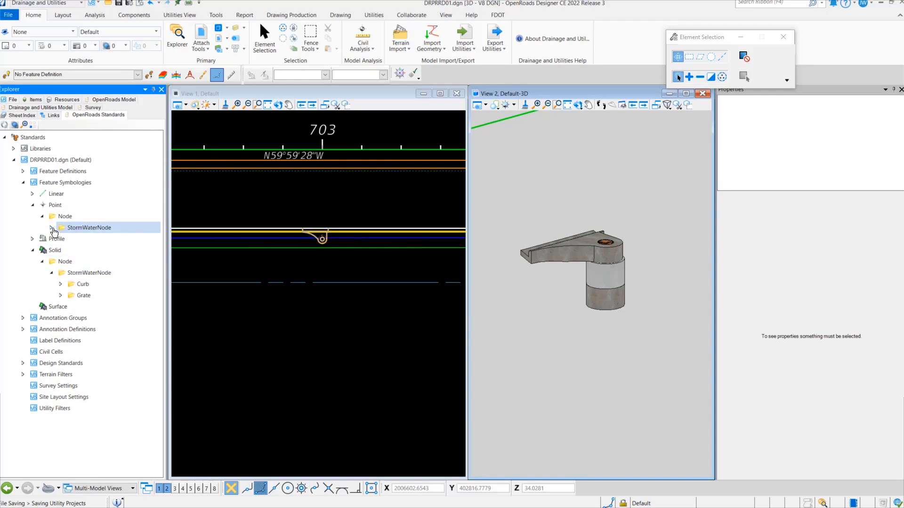
left_click(51, 228)
left_click(72, 239)
left_click(61, 239)
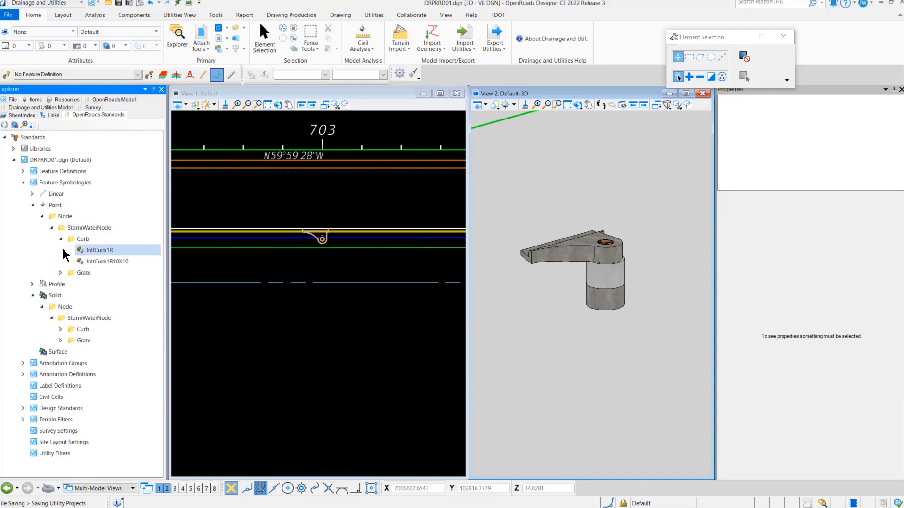
Step: Copy the InltCurb1R point symbology in the StormWaterNode Curb group and name the copy InltCurb1R5X7Offset
left_click(114, 251)
left_click(103, 252)
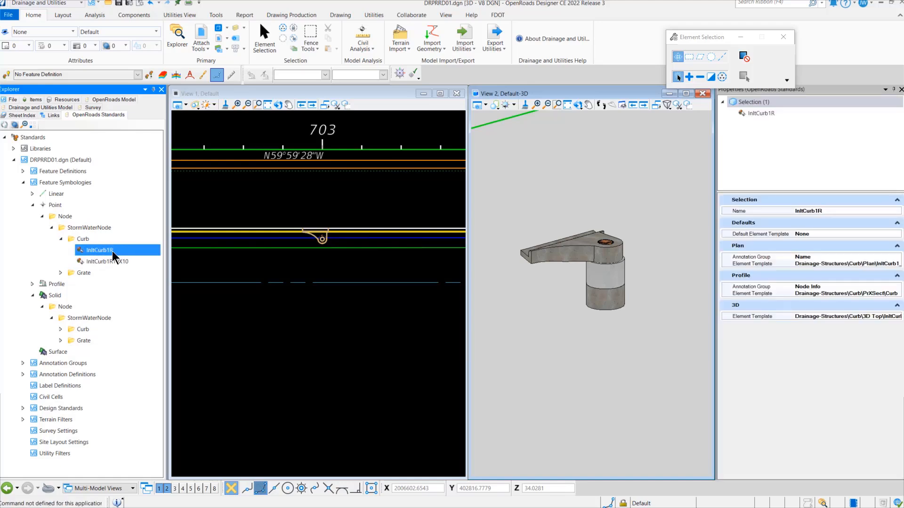
right_click(113, 251)
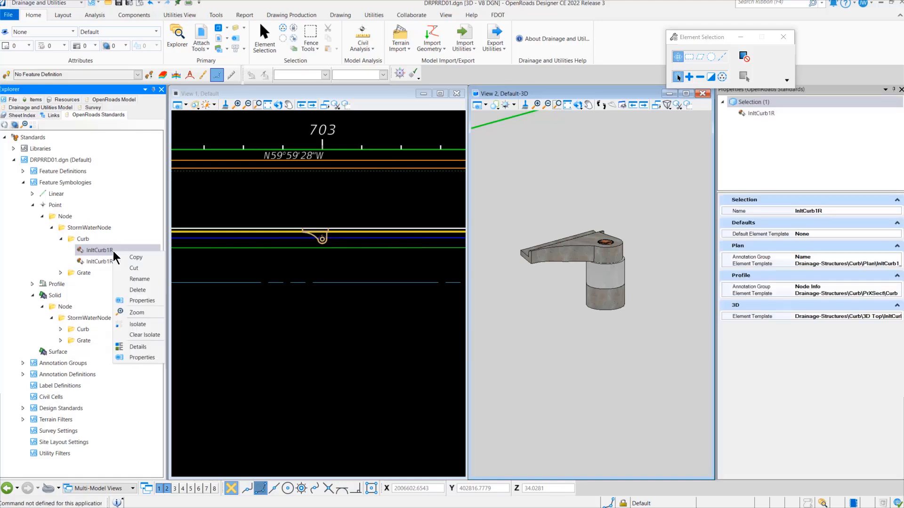
left_click(140, 259)
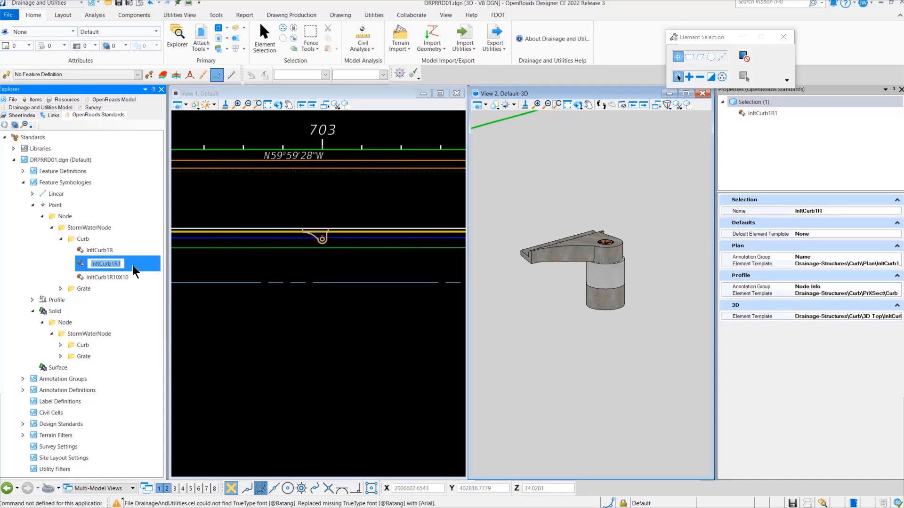
left_click(119, 265)
key("BackSpace")
left_click(142, 297)
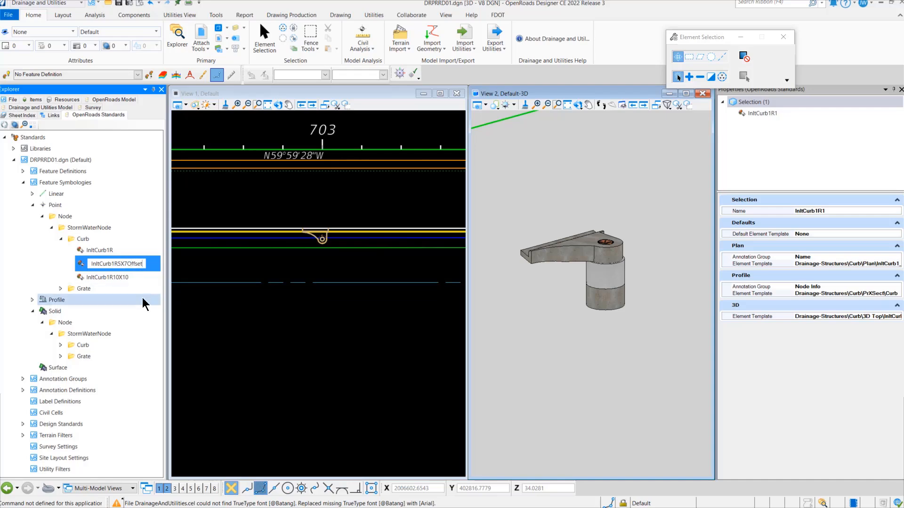
Step: Copy the InltCurb1R solid symbology in the StormWaterNode Curb group and name the copy InltCurb1R5X7Offset
left_click(60, 341)
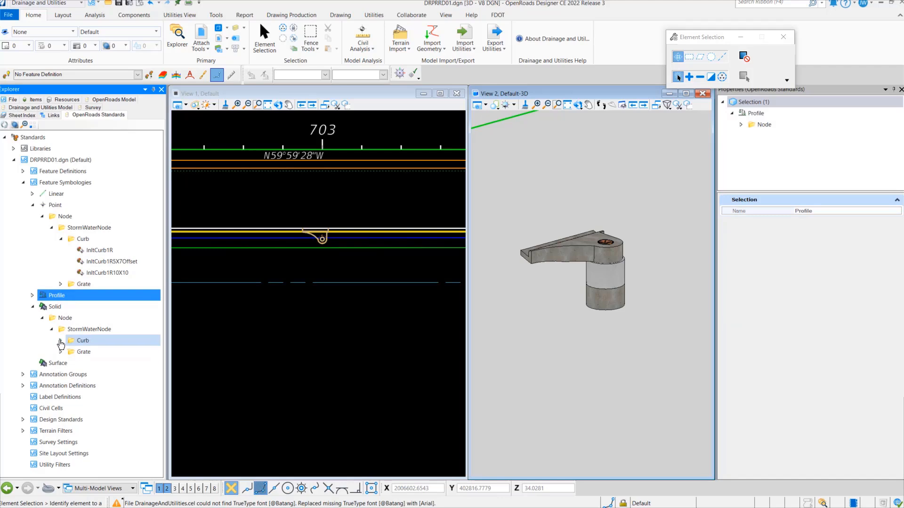
left_click(101, 354)
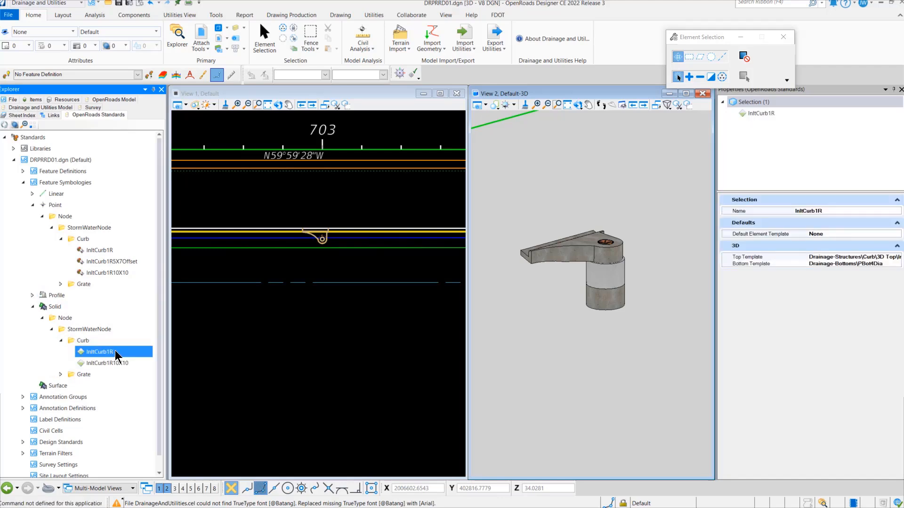
right_click(115, 350)
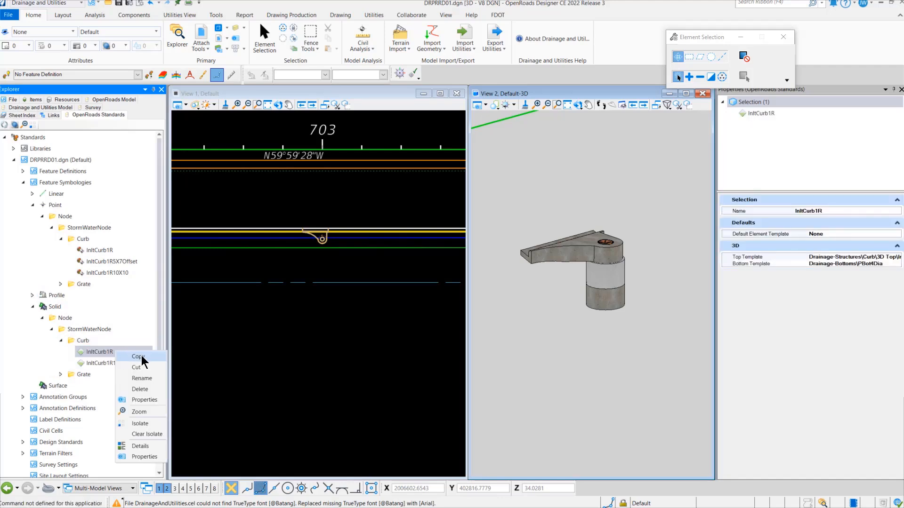
left_click(139, 356)
left_click_drag(118, 366, 124, 366)
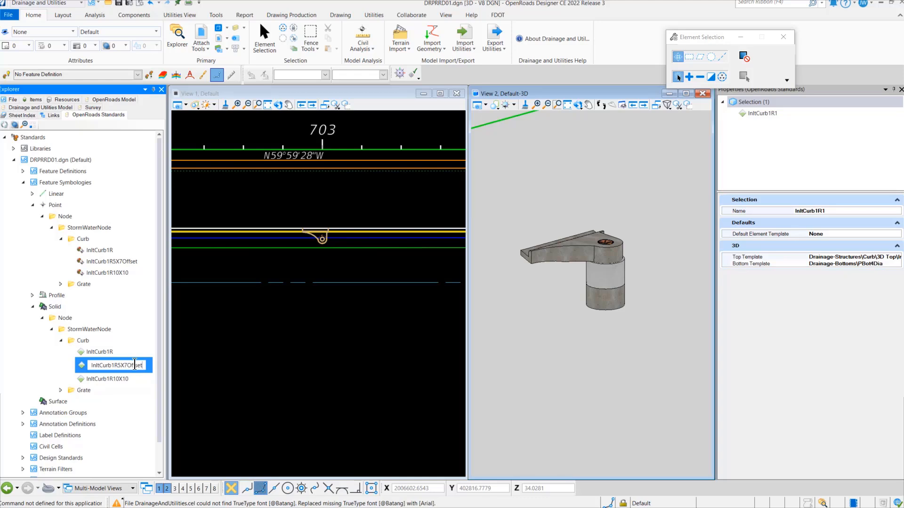
key("BackSpace")
key("Return")
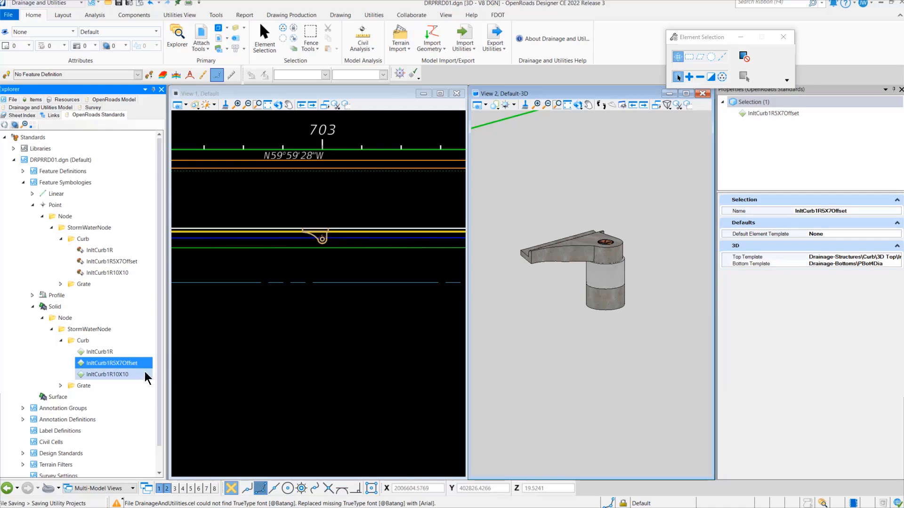
Step: Set the bottom template of the InltCurb1R5X7Offset solid symbology to Drainage-Bottoms\JBot5x7Offset
left_click(891, 265)
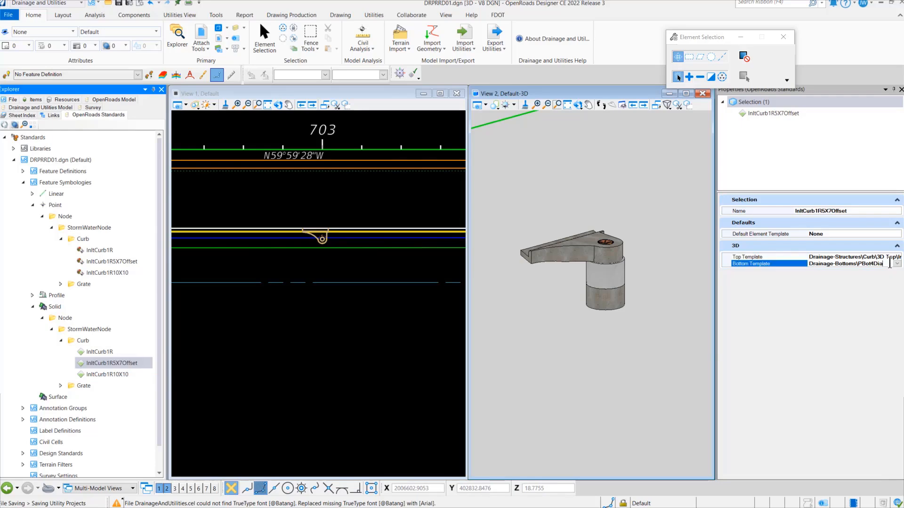
left_click(891, 265)
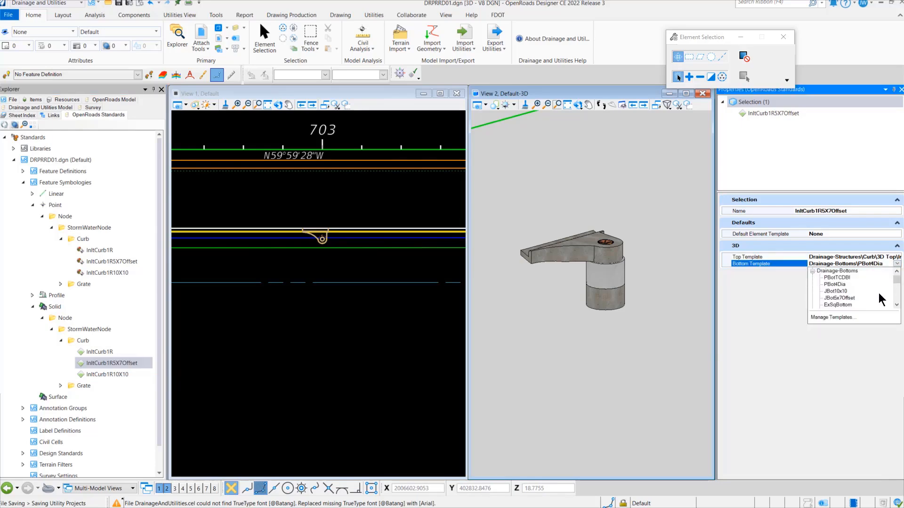
left_click(839, 298)
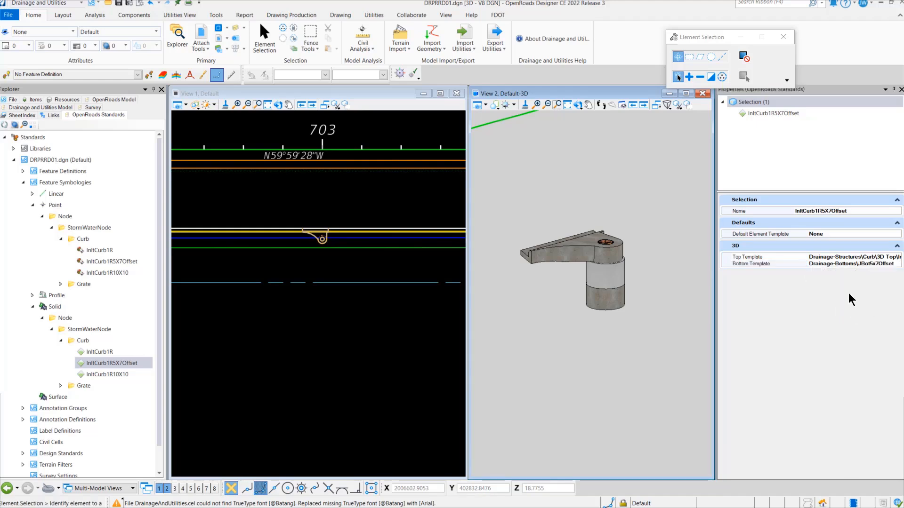
left_click(91, 365)
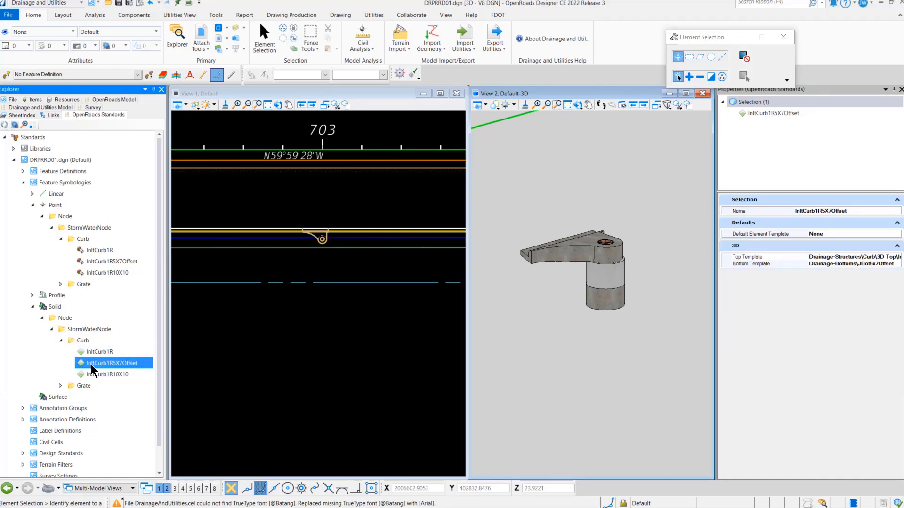
Step: Review the properties of the InltCurb1R5X7Offset point symbology and collapse the feature symbologies tree
left_click(33, 306)
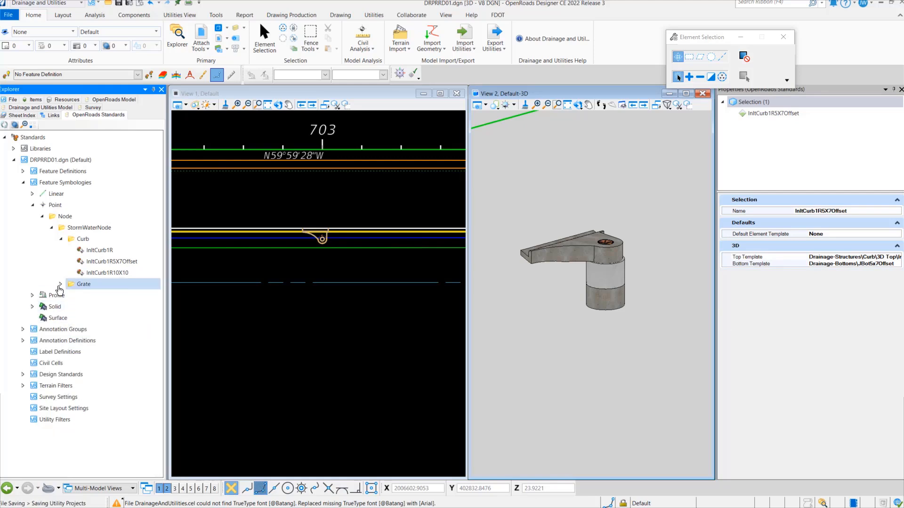
left_click(106, 262)
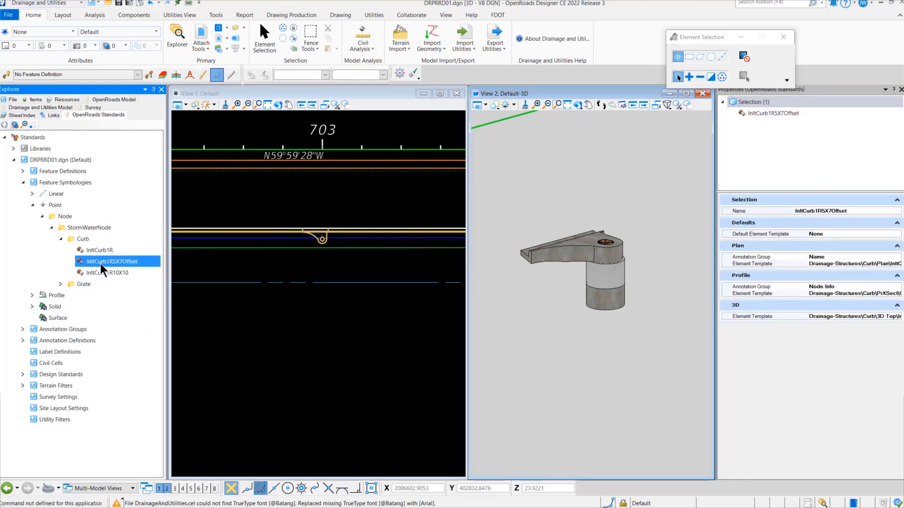
left_click(60, 238)
left_click(51, 227)
left_click(42, 216)
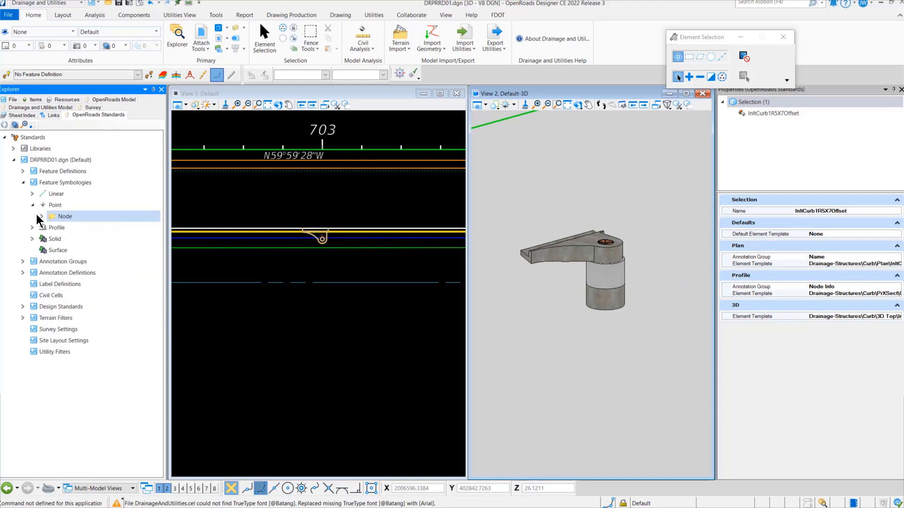
left_click(33, 205)
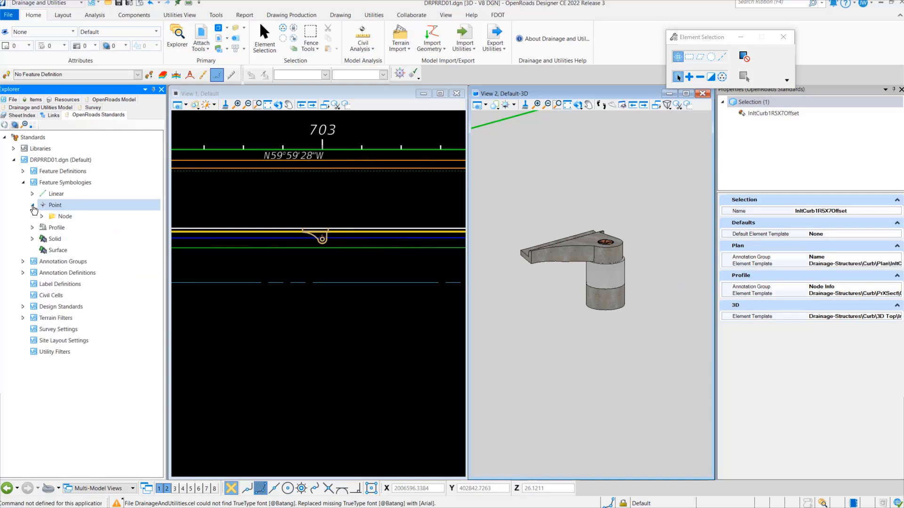
left_click(23, 182)
Step: Expand the feature definitions of DRPRRD01.dgn down to the Curb group under Drainage and Utilities, Node, StormWaterNode, Drainage Structures
left_click(22, 171)
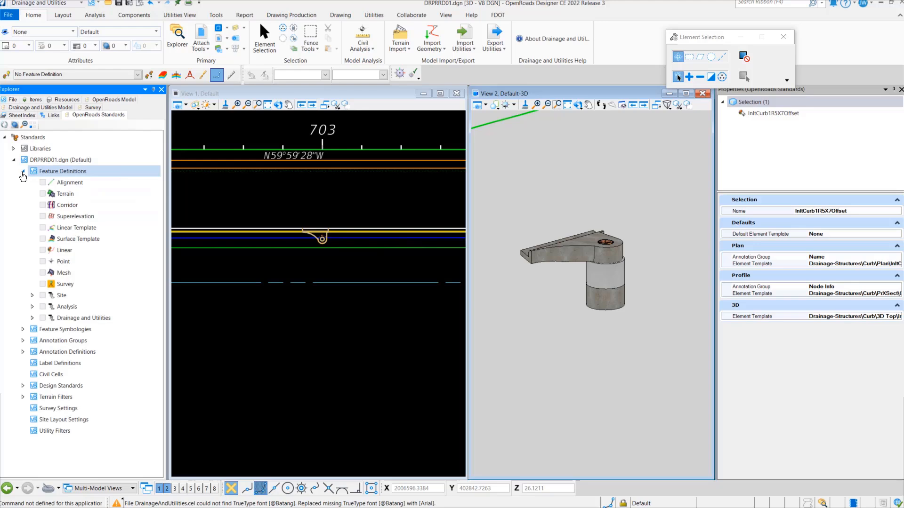
left_click(32, 318)
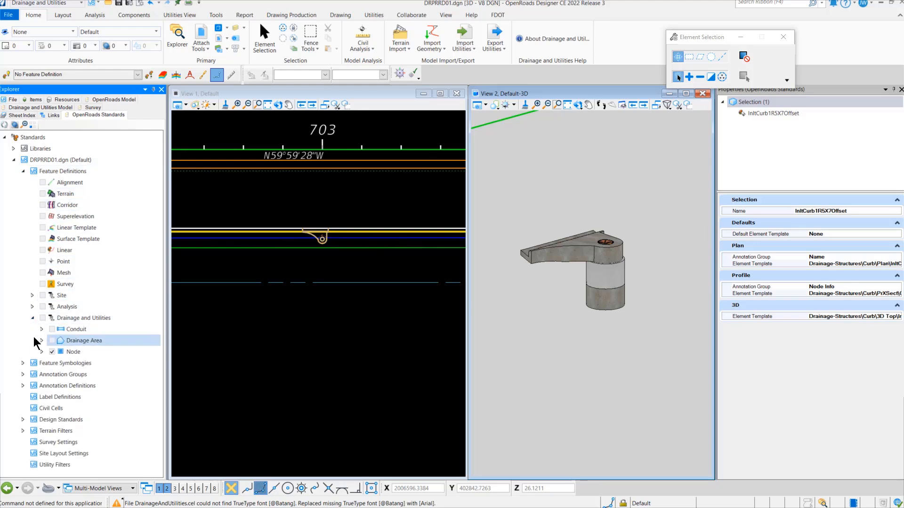
left_click(42, 352)
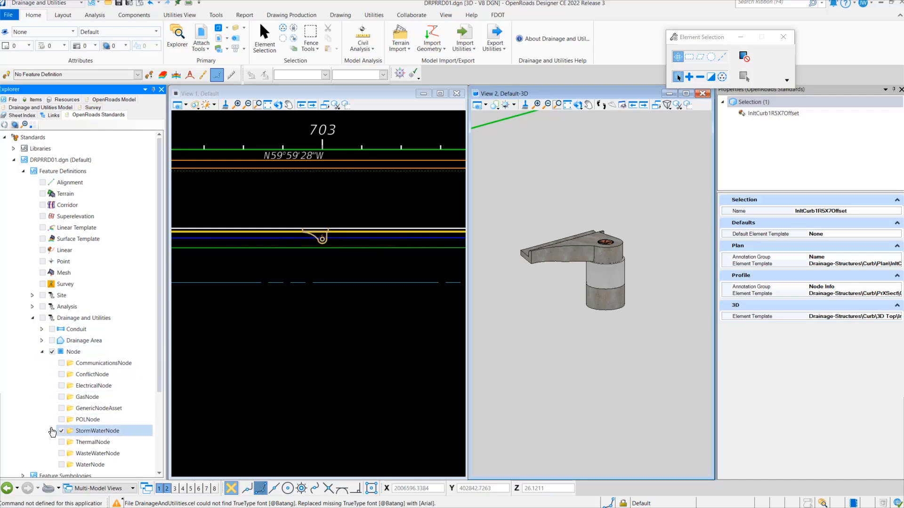
scroll(44, 389, "down", 1)
scroll(50, 383, "down", 1)
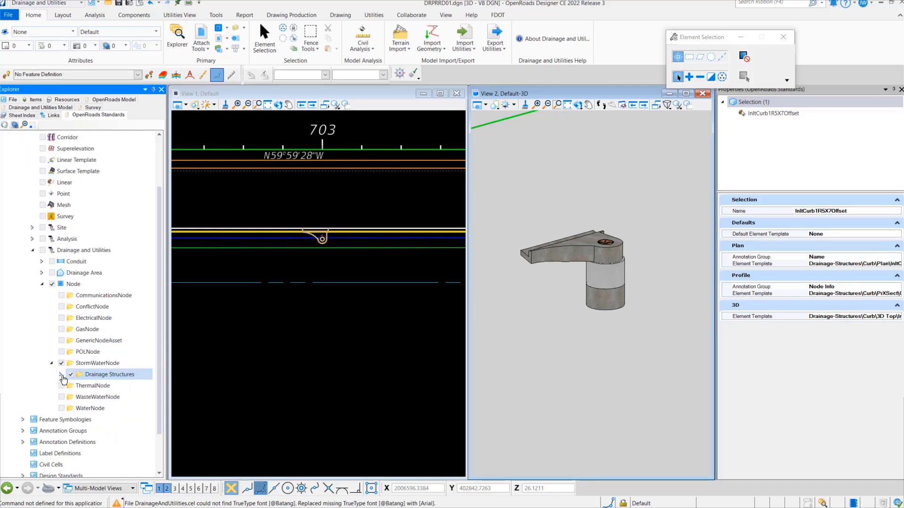
left_click(60, 375)
left_click(69, 386)
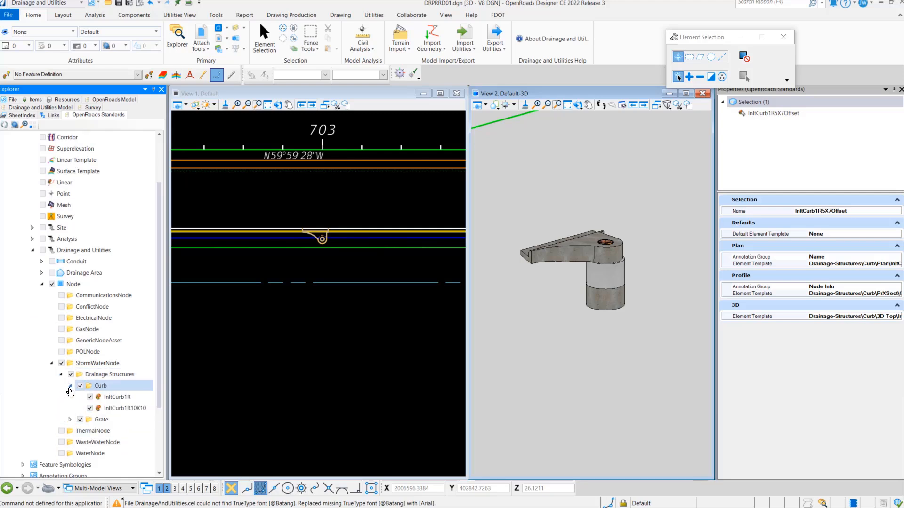
Step: Make a copy of the InltCurb1R feature definition in the StormWaterNode Curb group
left_click(121, 395)
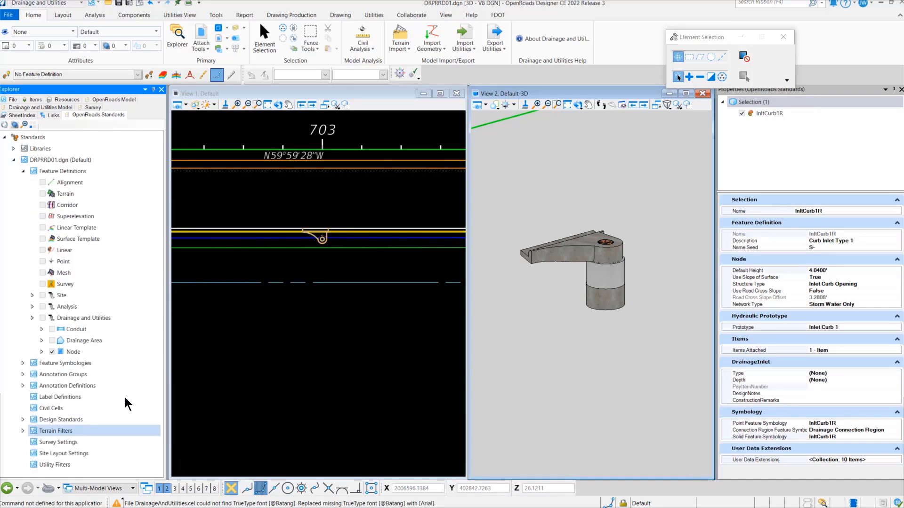
scroll(120, 397, "down", 2)
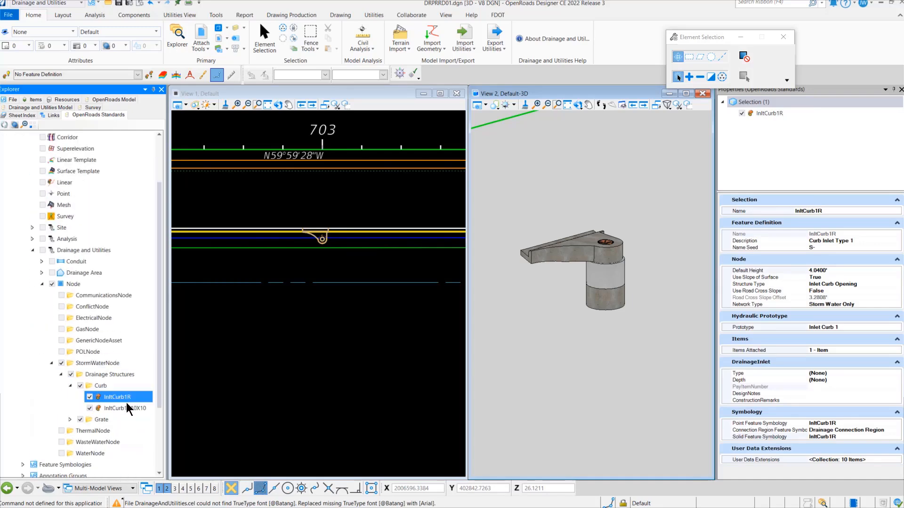
right_click(119, 396)
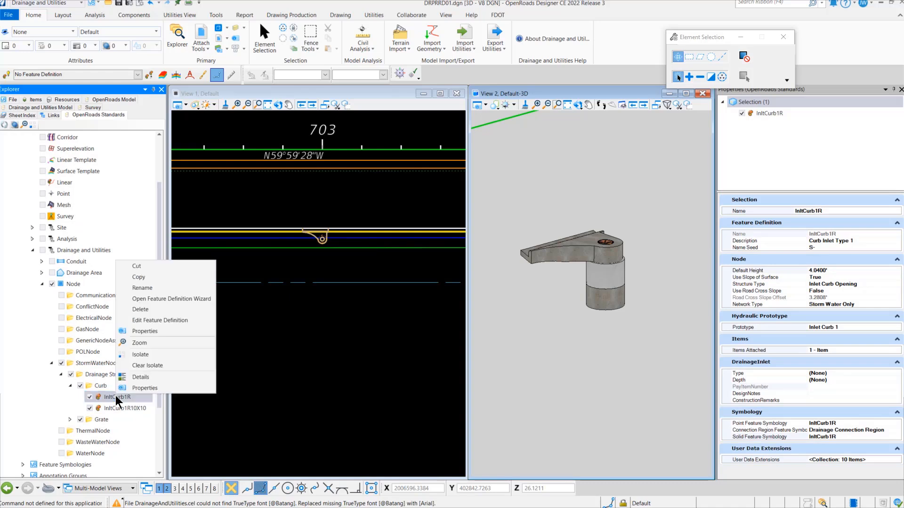
left_click(152, 279)
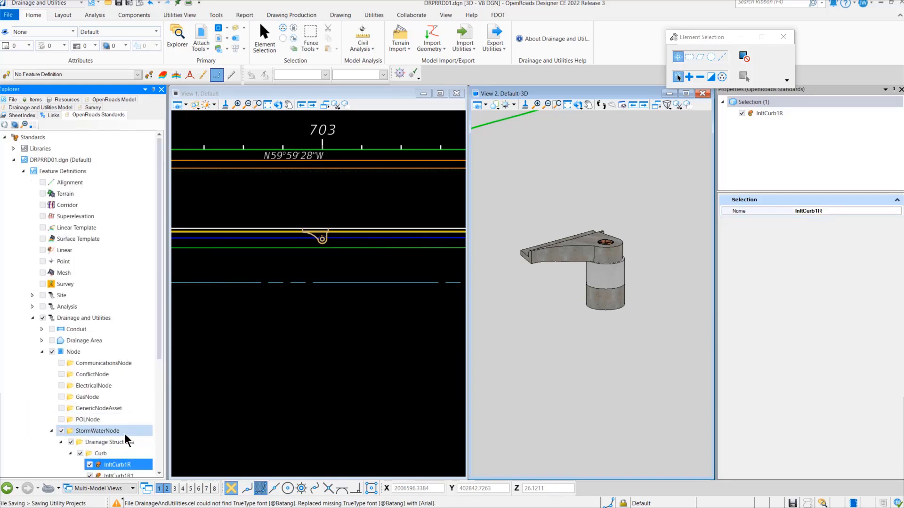
scroll(125, 433, "down", 1)
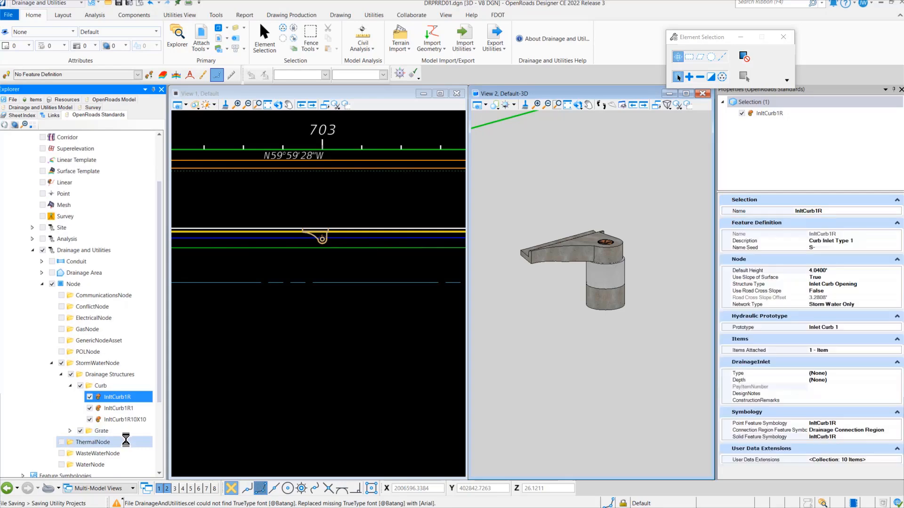
Step: Rename the copied curb inlet feature definition as InltCurb1R5X7Offset
left_click(120, 408)
right_click(120, 408)
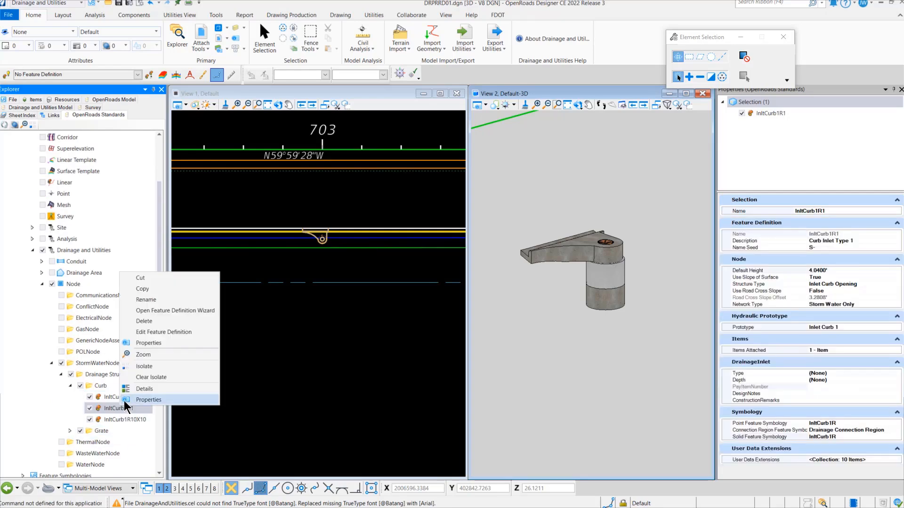
left_click(158, 300)
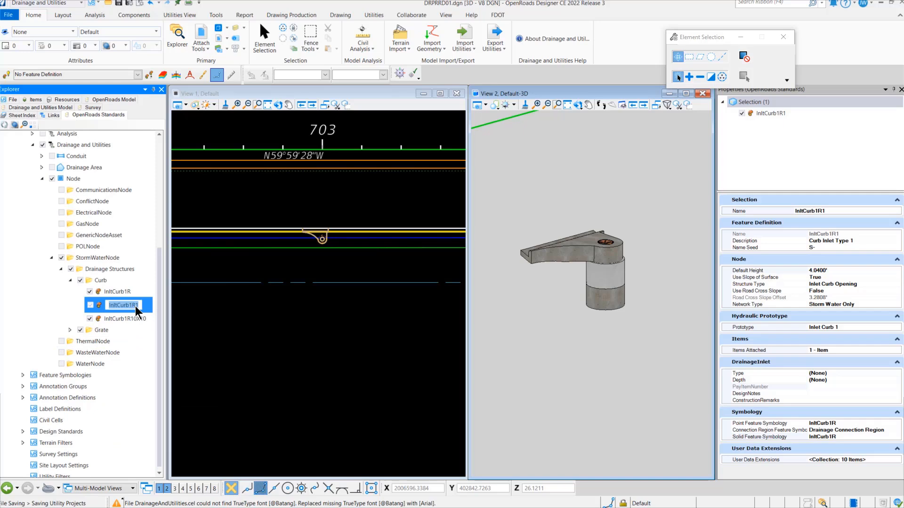
left_click(136, 306)
key("BackSpace")
type("5X7")
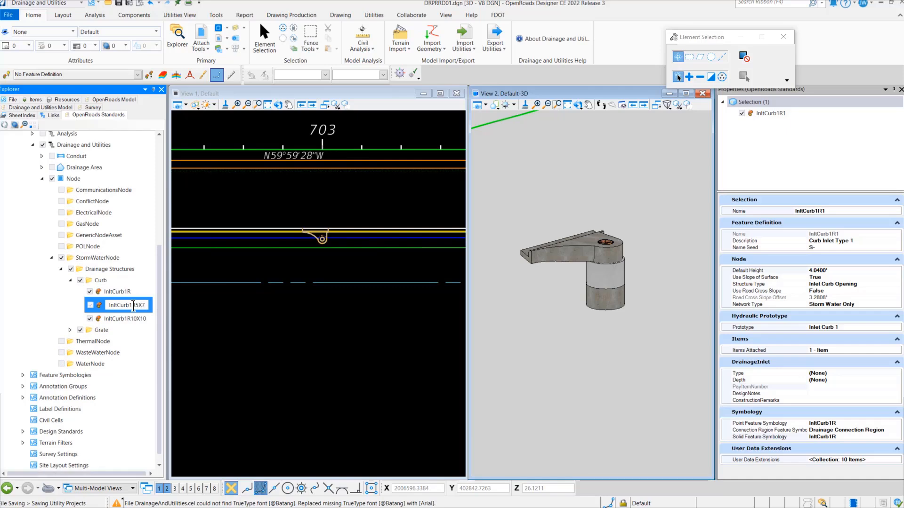
type("0ffs")
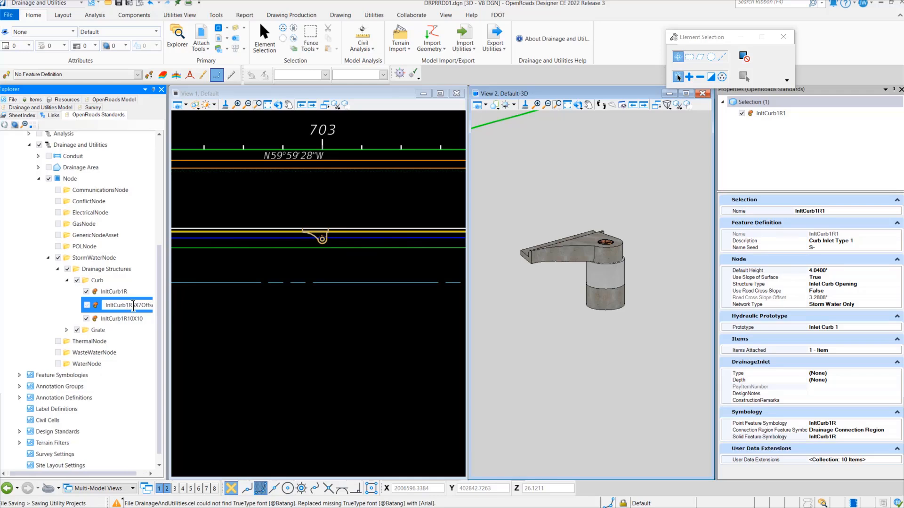
type("et")
key("Return")
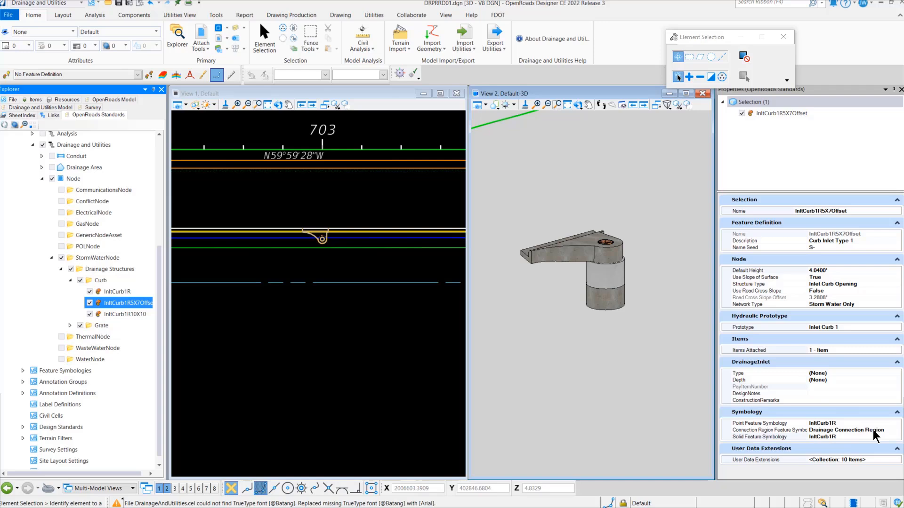
Step: Set the point feature symbology of the InltCurb1R5X7Offset feature definition to InltCurb1R5X7Offset
left_click(840, 423)
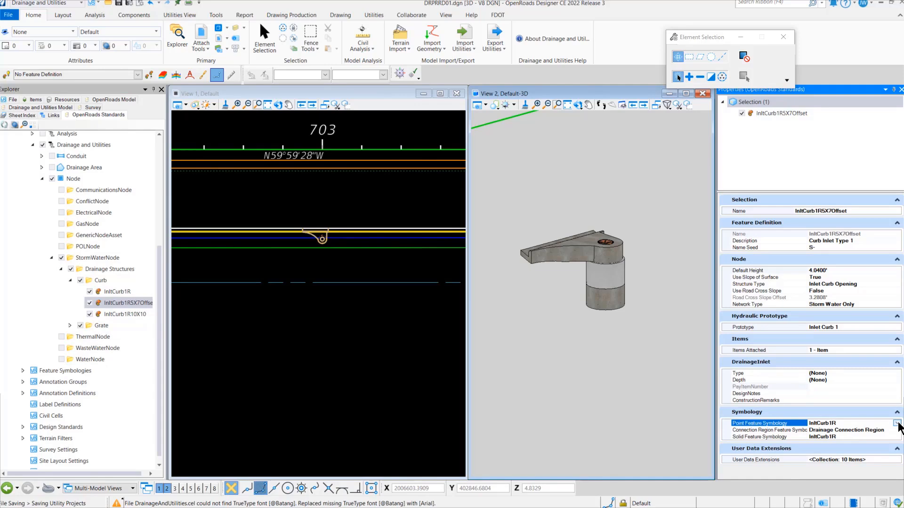
left_click(898, 424)
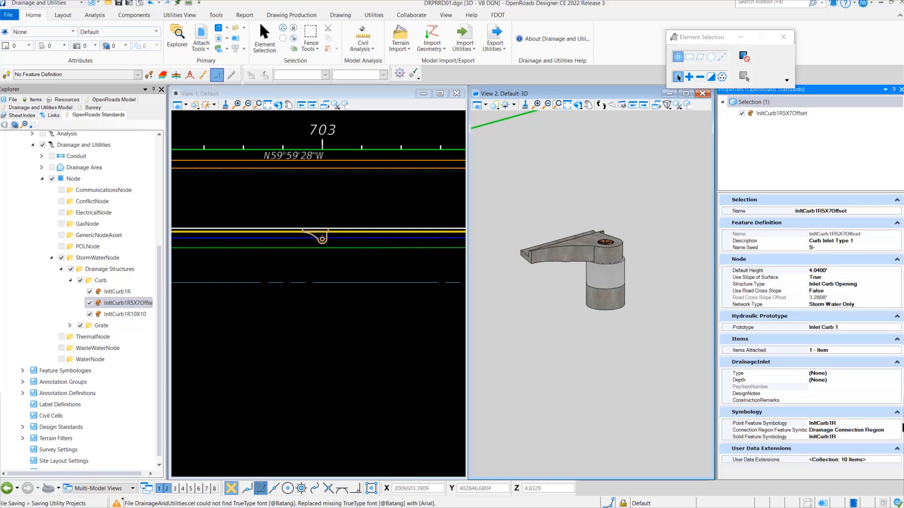
left_click(868, 424)
left_click(896, 423)
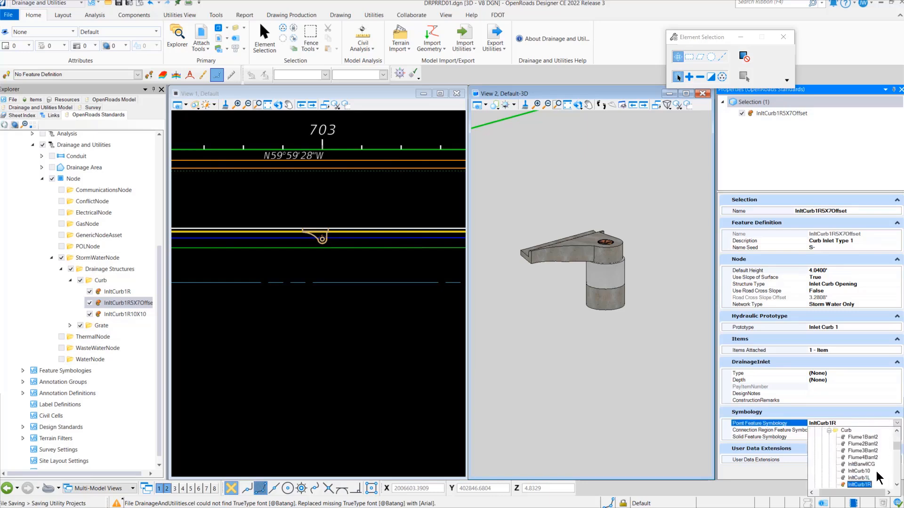
scroll(876, 470, "down", 1)
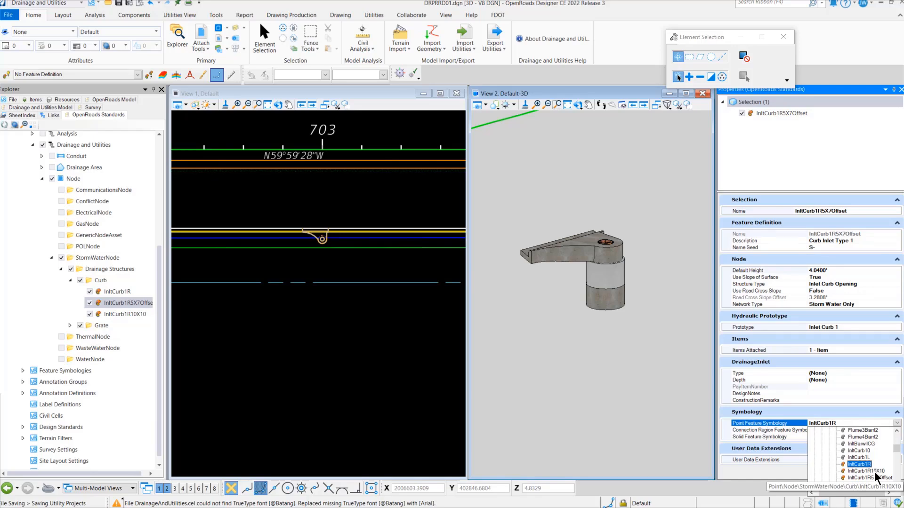
scroll(881, 465, "down", 1)
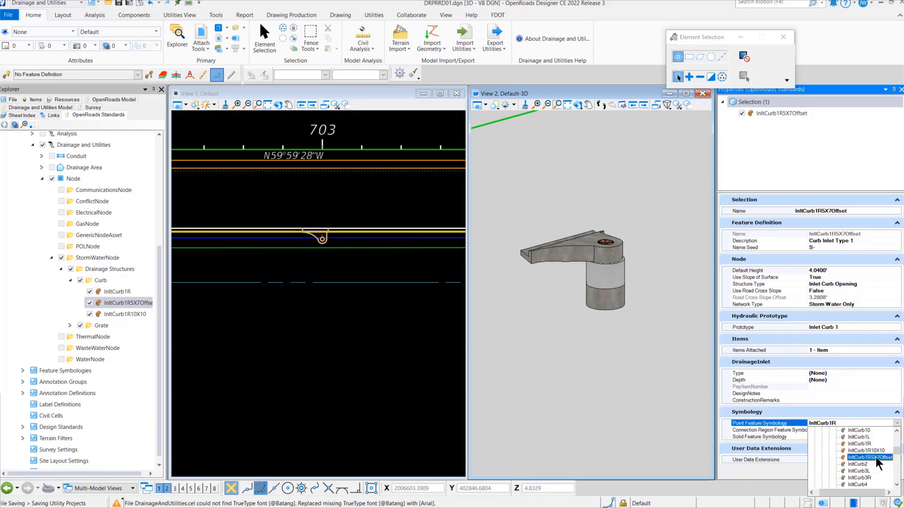
left_click(875, 457)
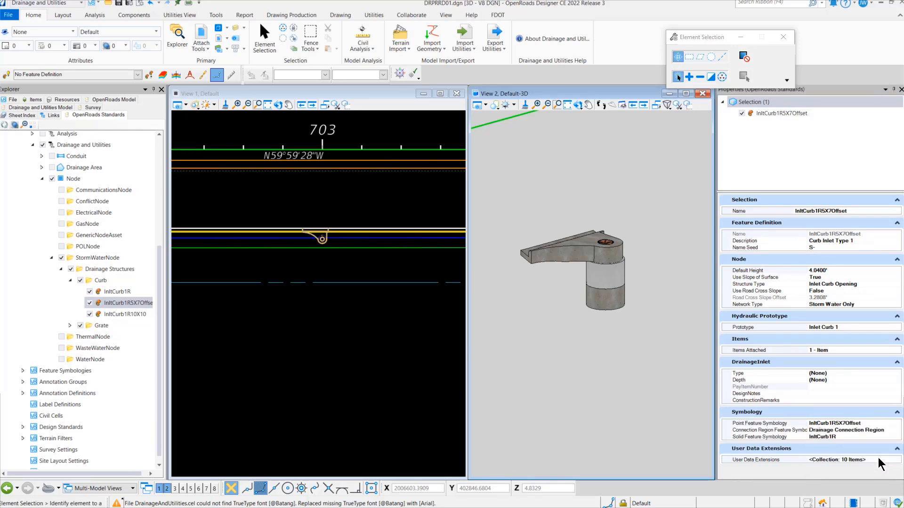
Step: Set the solid feature symbology of the InltCurb1R5X7Offset feature definition to InltCurb1R5X7Offset
left_click(840, 437)
left_click(897, 437)
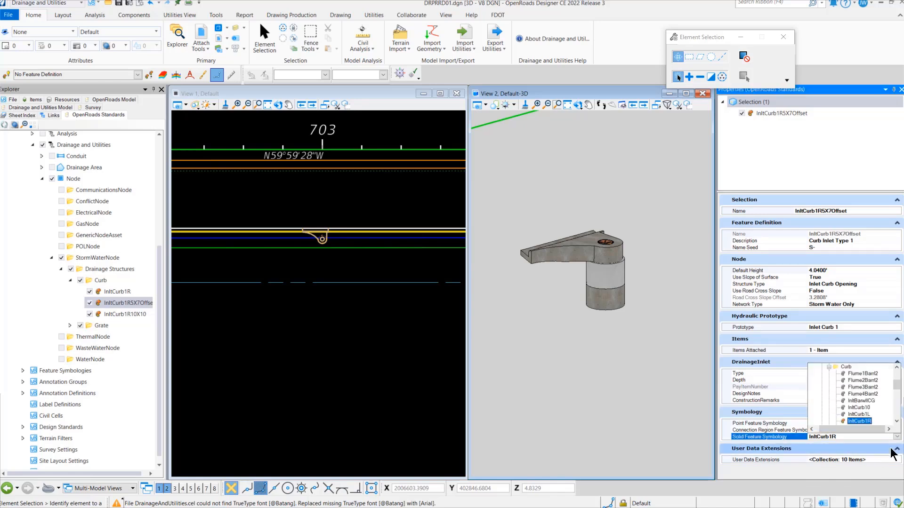
scroll(876, 420, "down", 1)
left_click(874, 413)
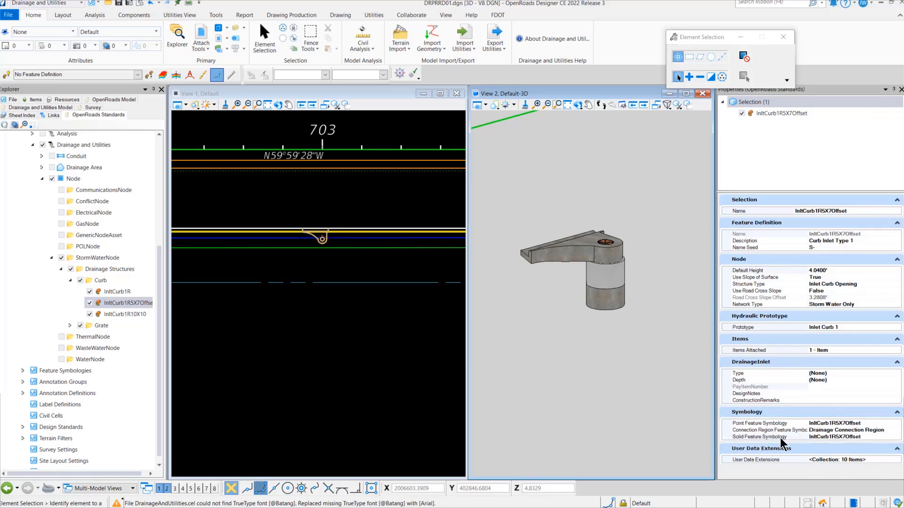
Step: Collapse the feature definitions and the DRPRRD01.dgn standards tree, and return to the plan view
left_click(52, 258)
left_click(42, 247)
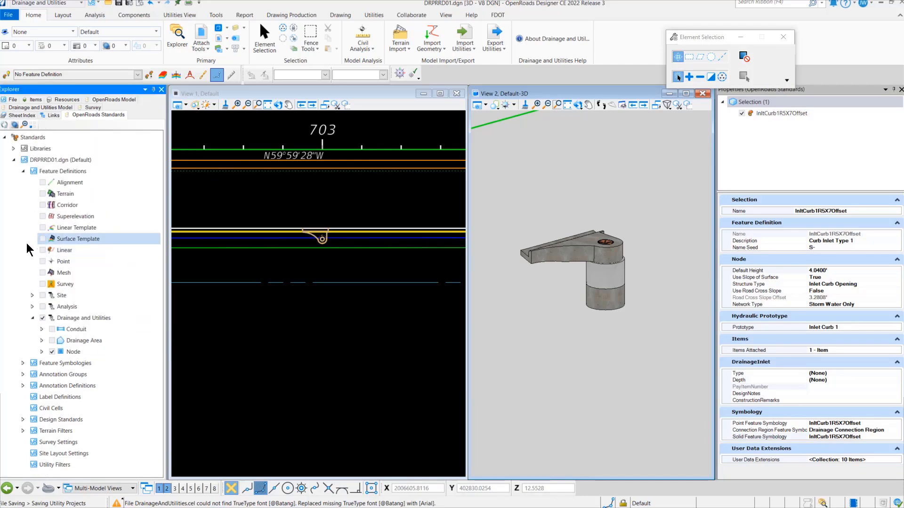
left_click(23, 171)
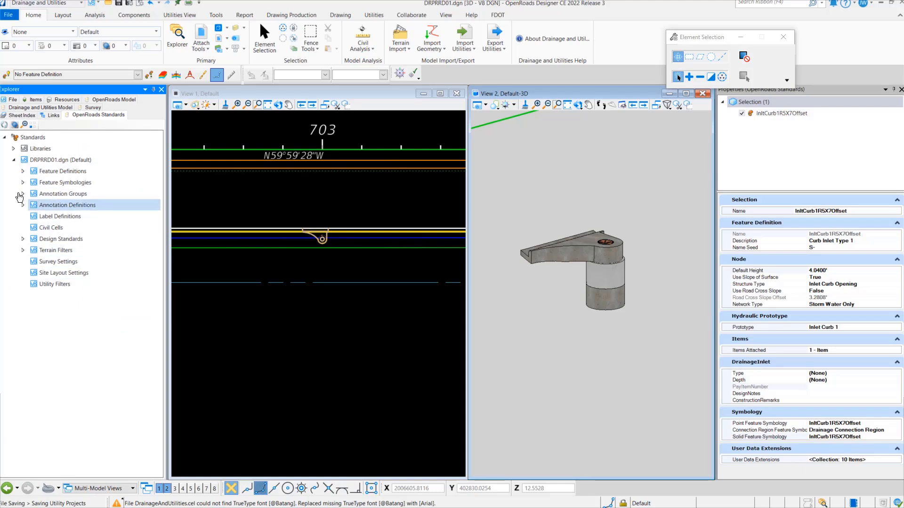
left_click(13, 160)
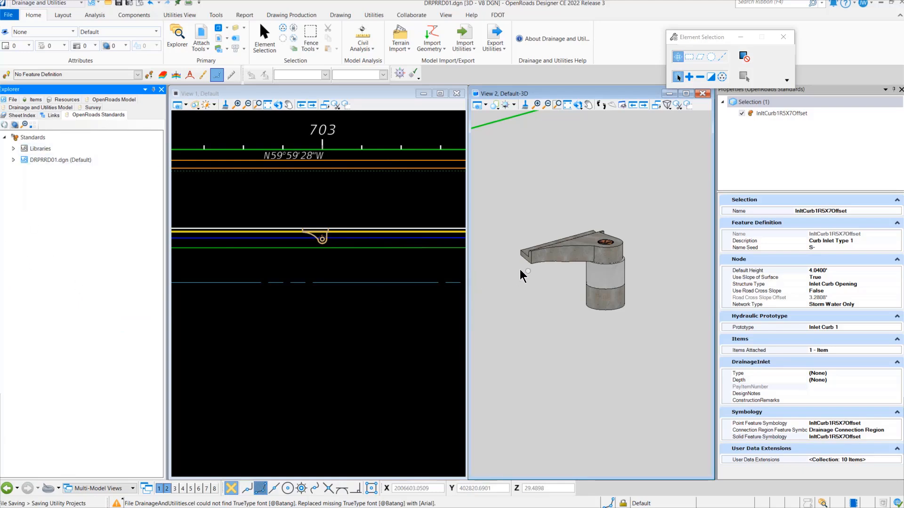
left_click(319, 316)
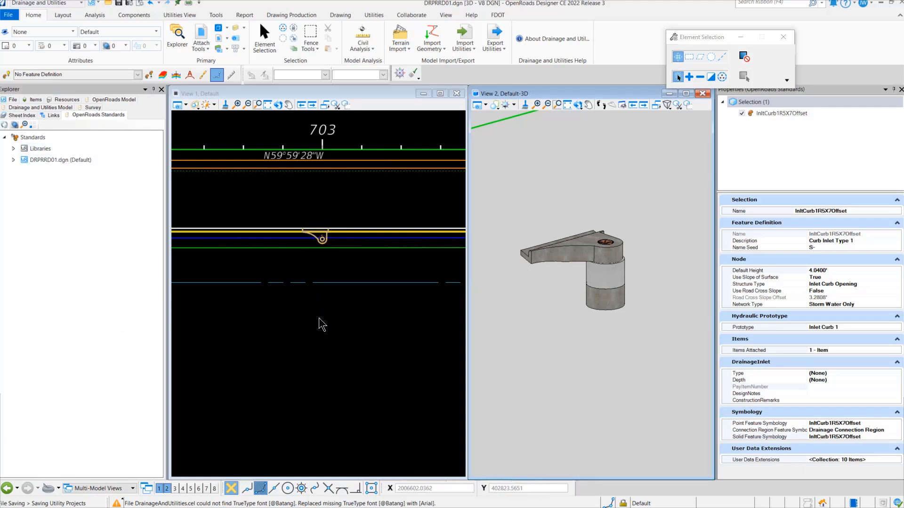
Step: Change the feature definition of curb inlet node S-105 near station 703 to InltCurb1R5X7Offset
left_click(326, 244)
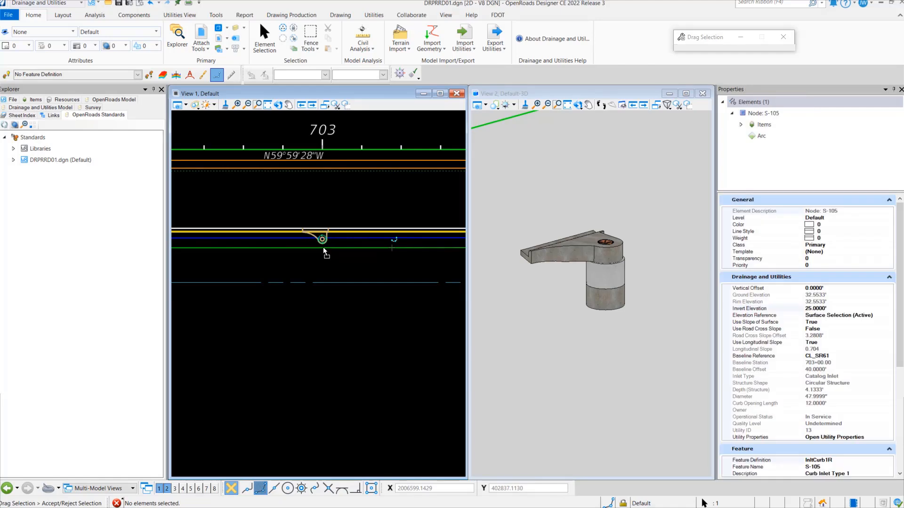
left_click(319, 300)
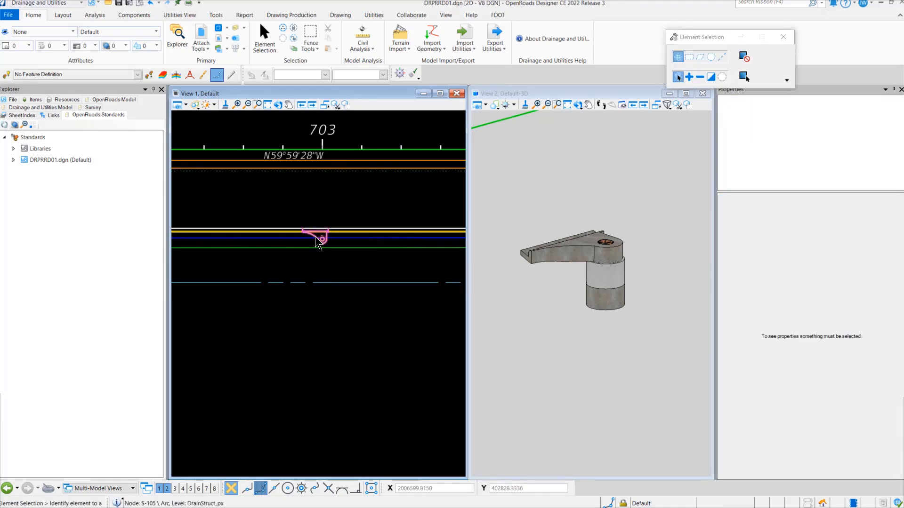
left_click(313, 240)
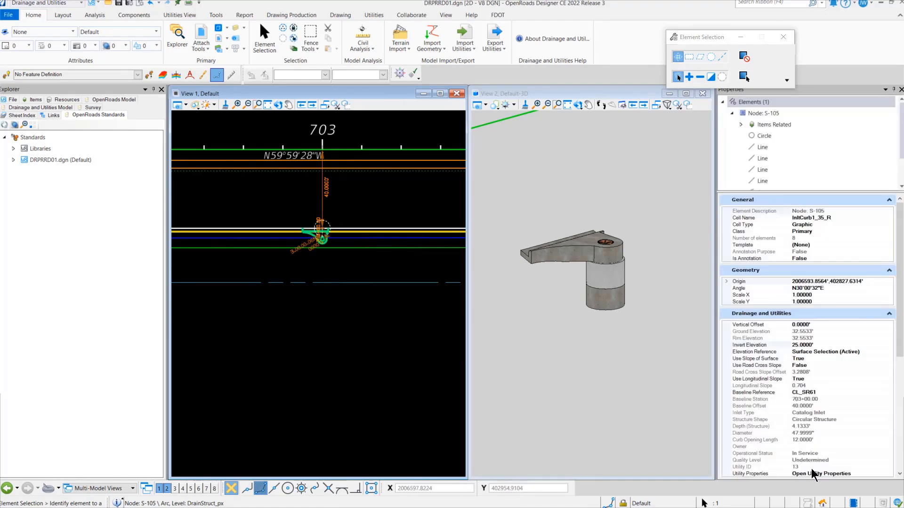
scroll(812, 396, "down", 3)
scroll(812, 397, "down", 2)
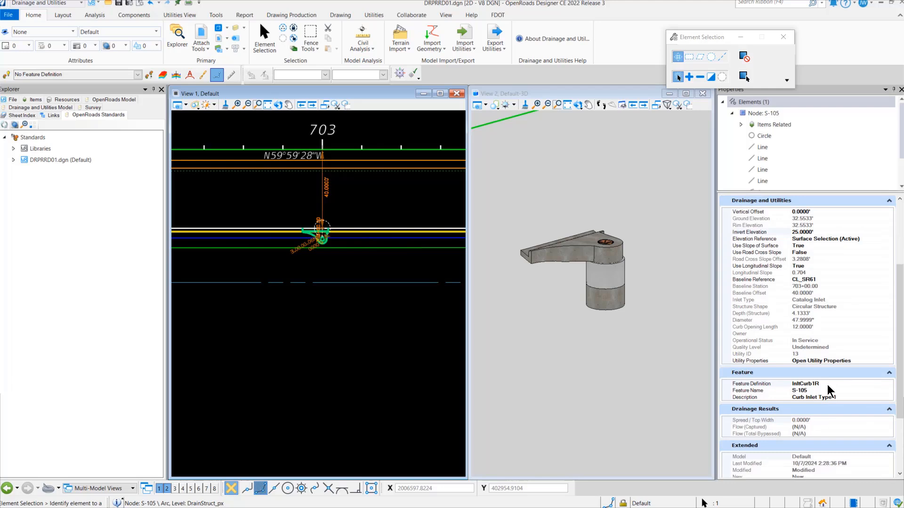
left_click(860, 384)
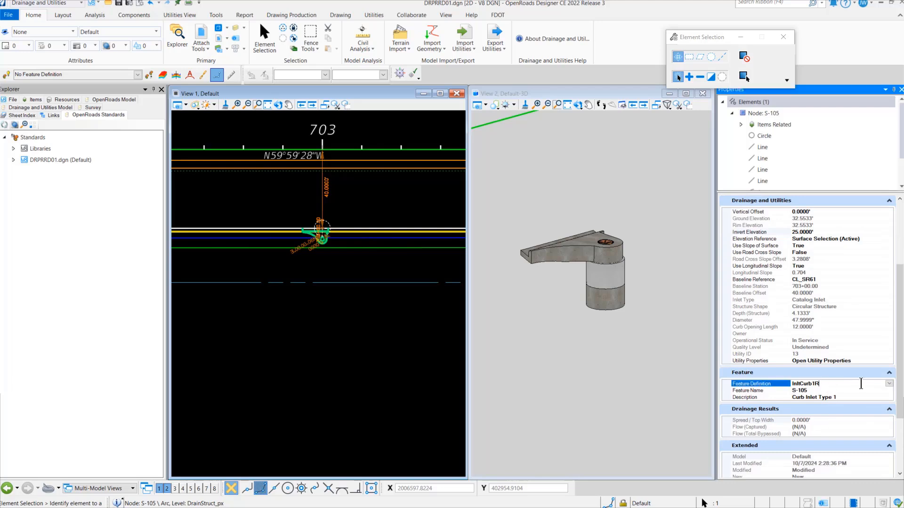
left_click(888, 383)
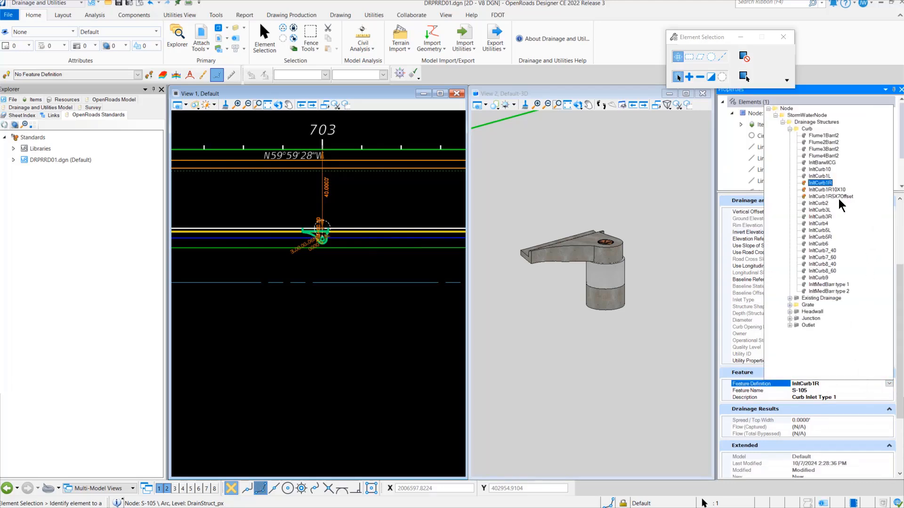
left_click(840, 196)
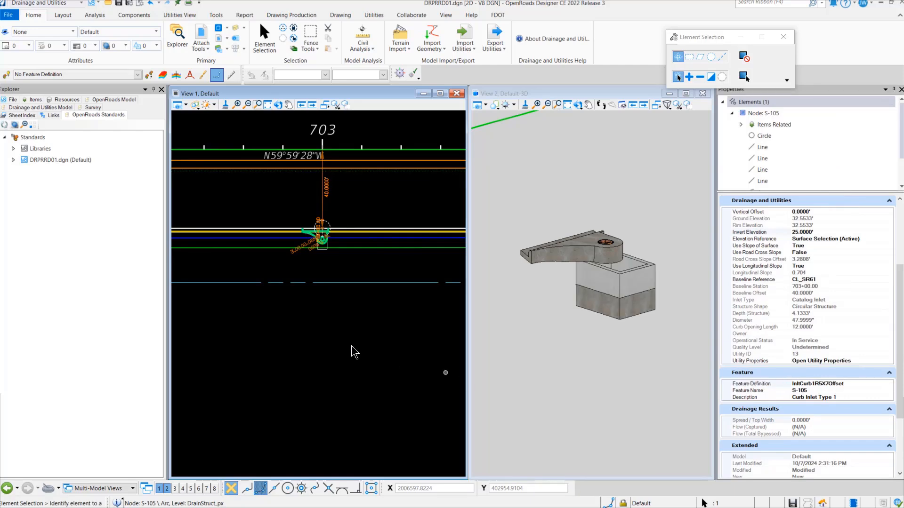
Step: Orbit the 3D model around the curb inlet to examine its top and offset J bottom from other angles
scroll(645, 243, "up", 3)
scroll(667, 298, "down", 2)
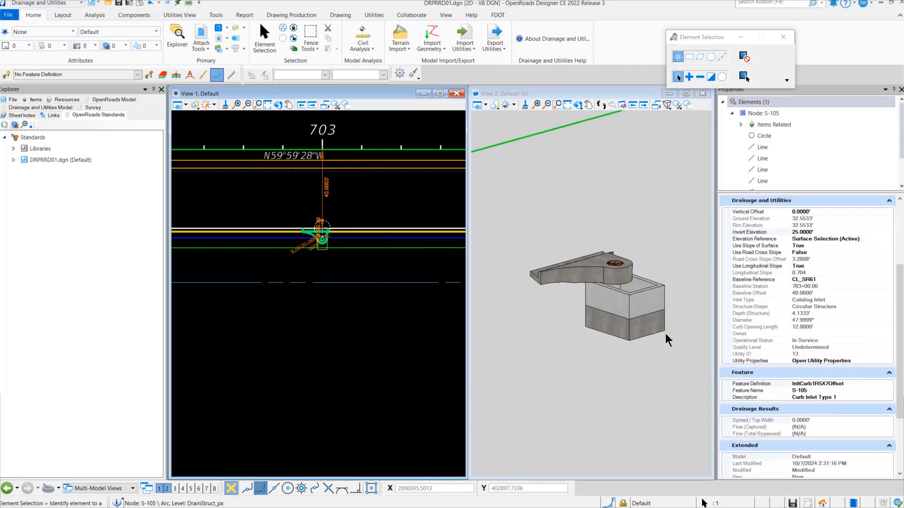
left_click(577, 104)
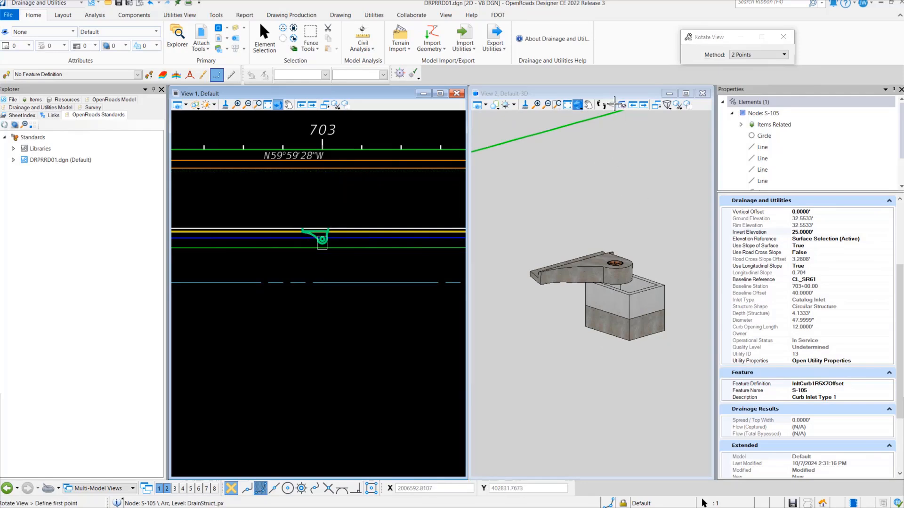
left_click(607, 94)
left_click(578, 104)
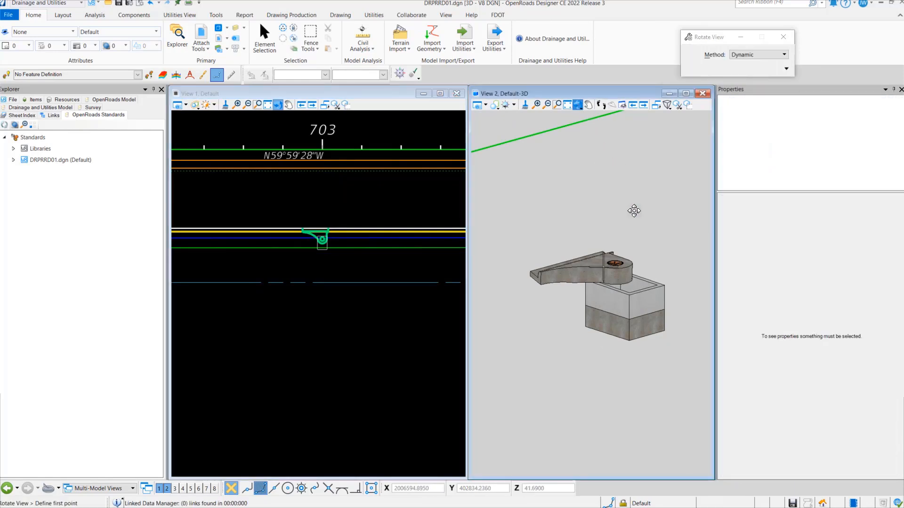
left_click(558, 224)
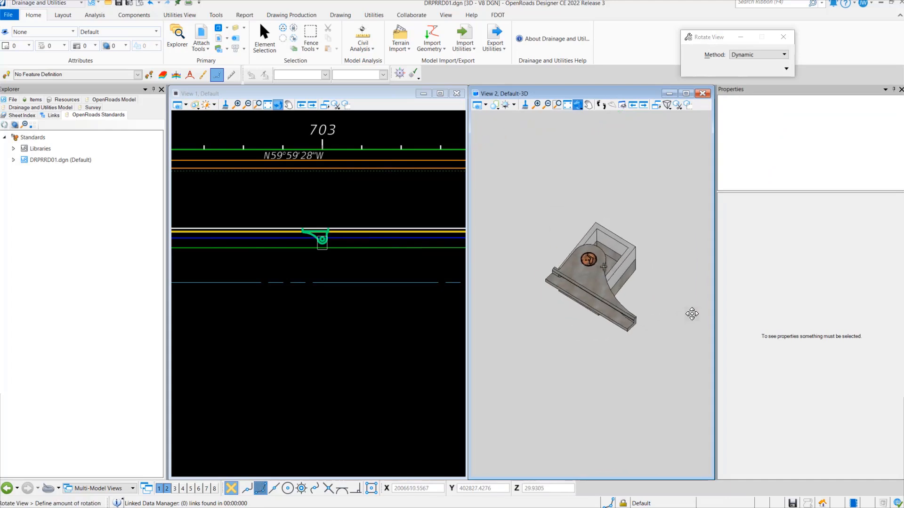